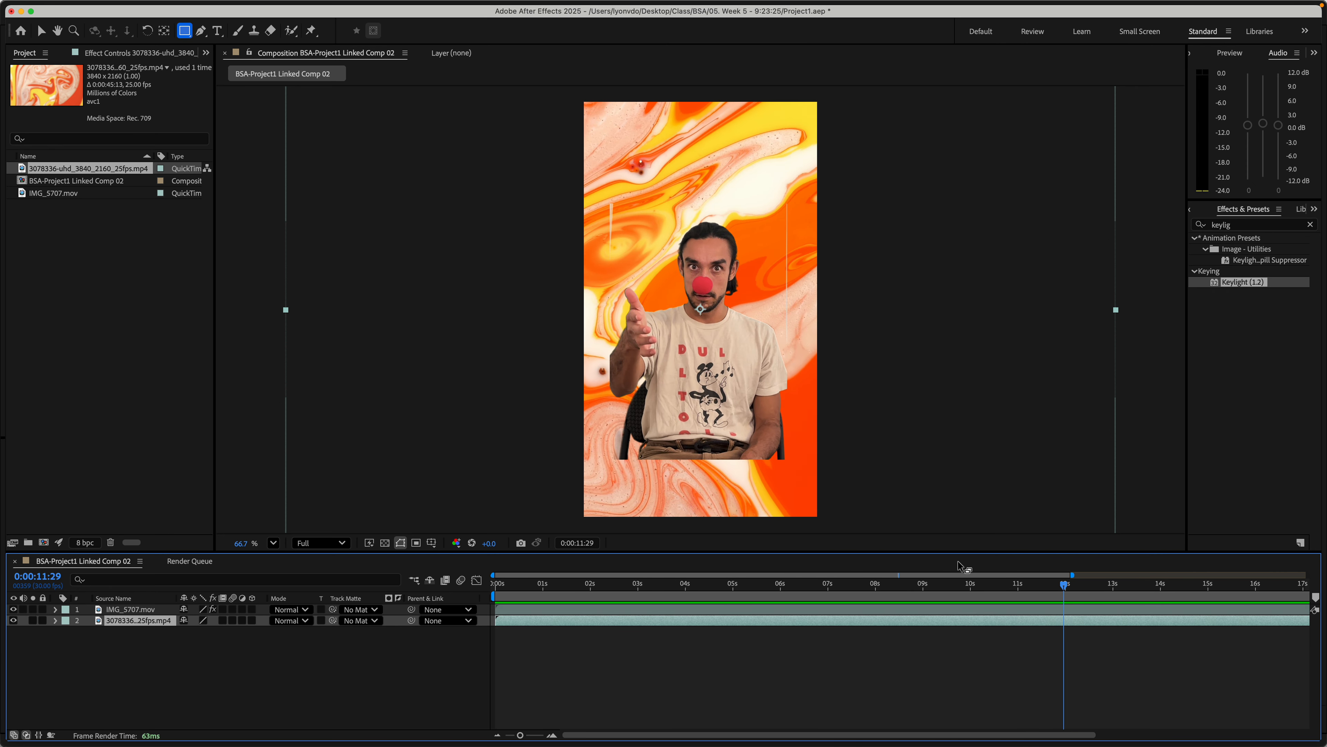
# - Switch to Finder, show the 05. Week 5 - 9/23/25 folder and preview the green-screen clip IMG_5707.mov
pyautogui.moveTo(799, 733)
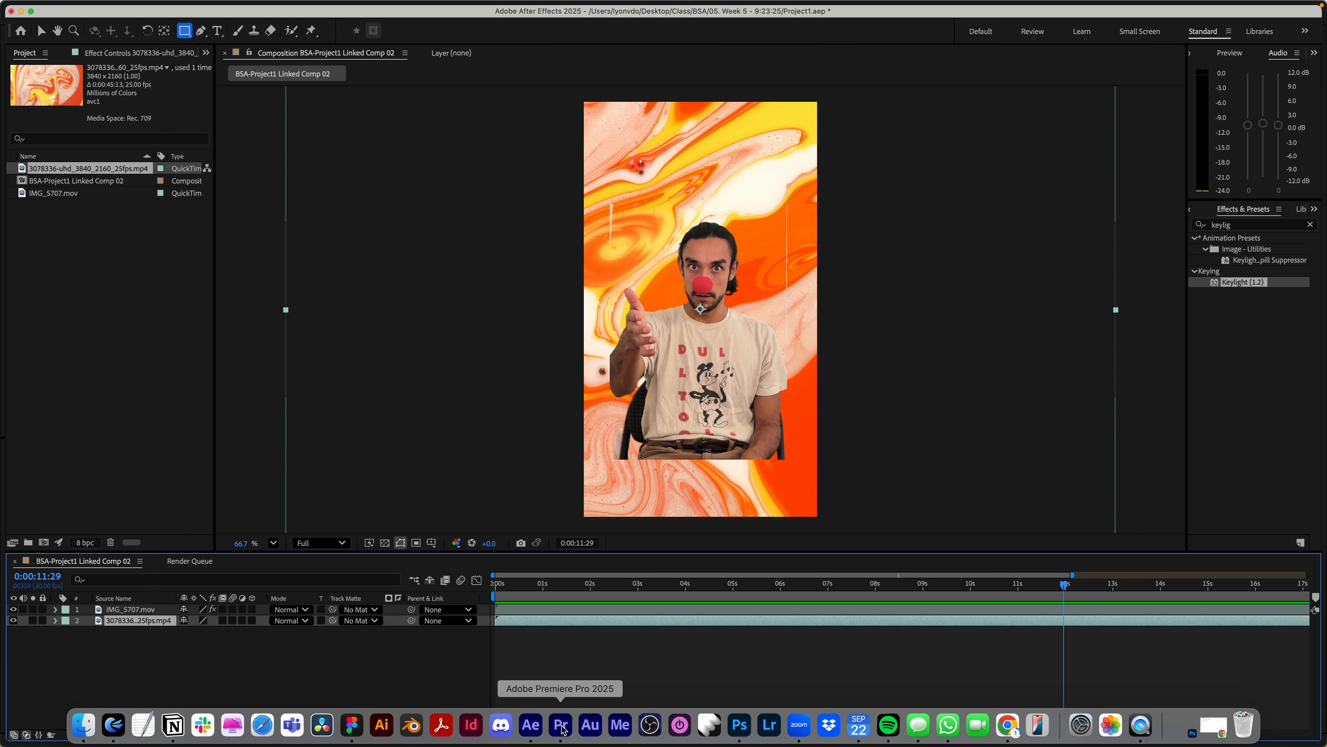
pyautogui.click(84, 726)
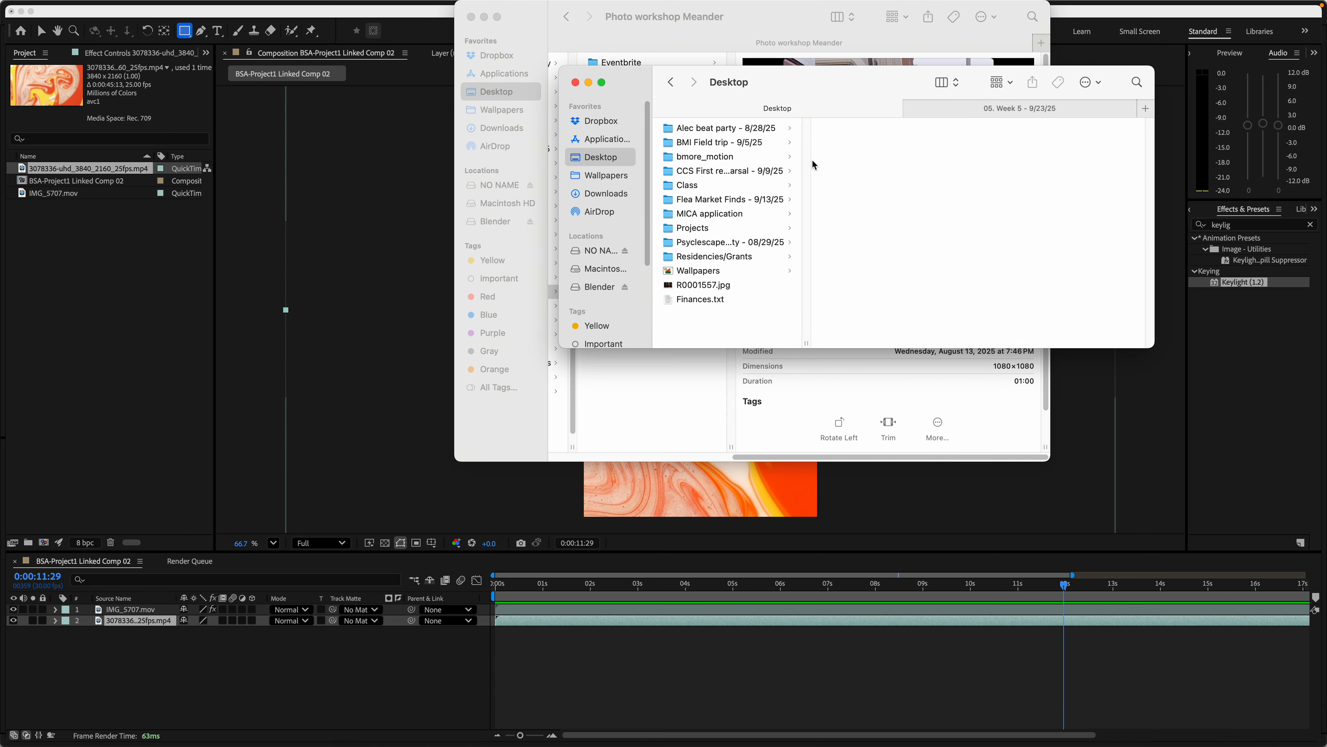
pyautogui.moveTo(636, 84); pyautogui.dragTo(512, 150)
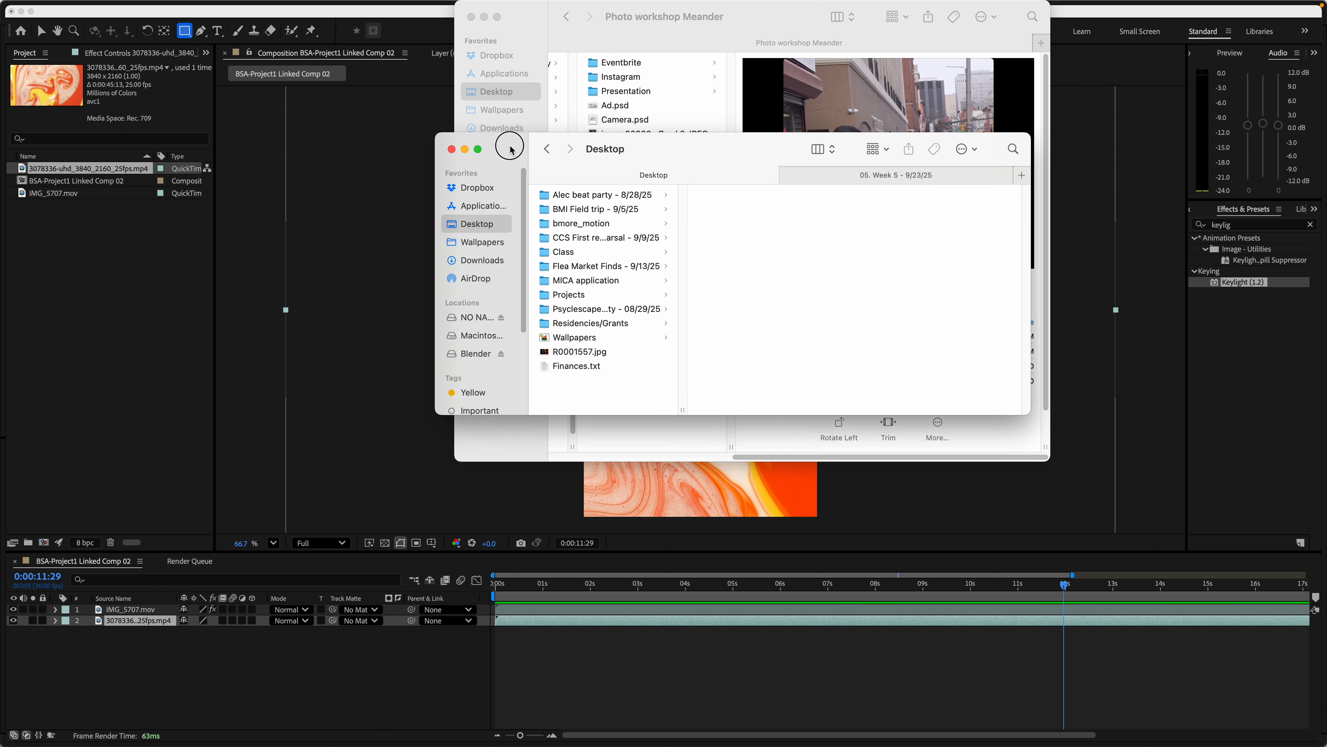
pyautogui.click(946, 179)
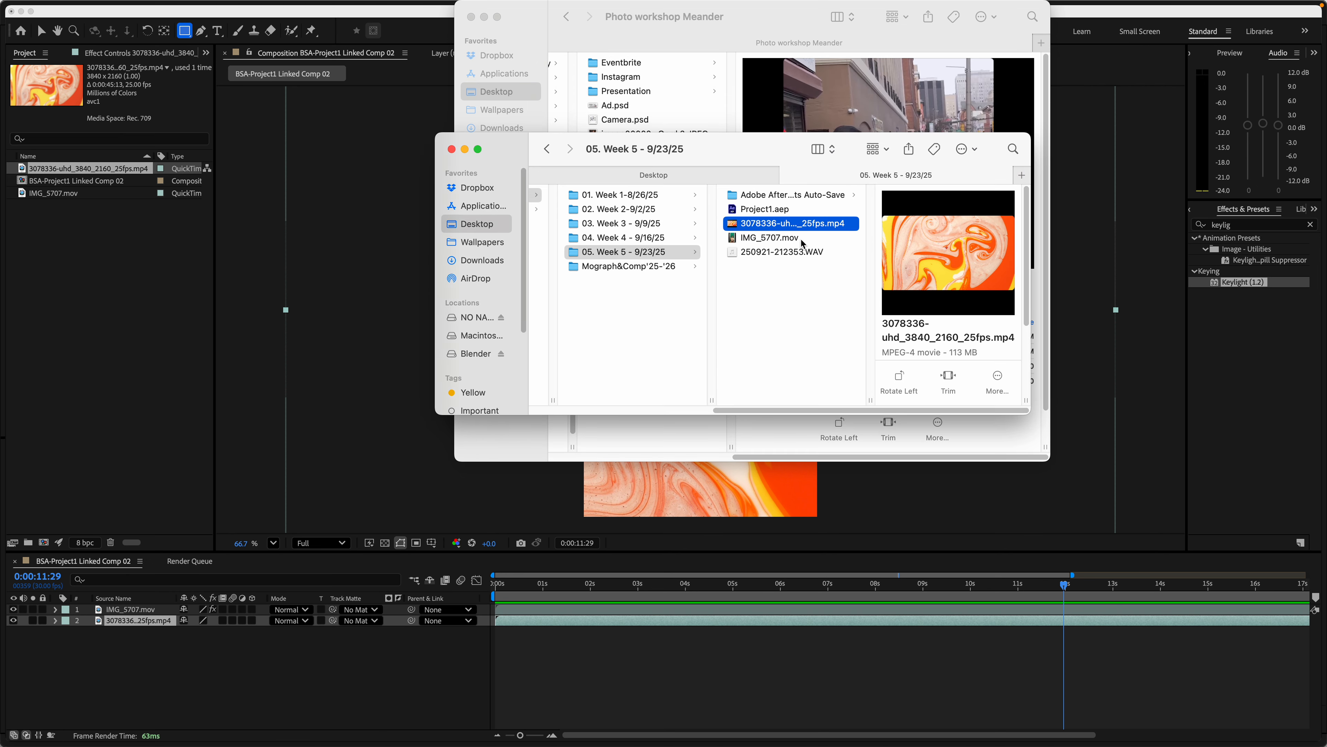
pyautogui.click(779, 237)
pyautogui.press('space')
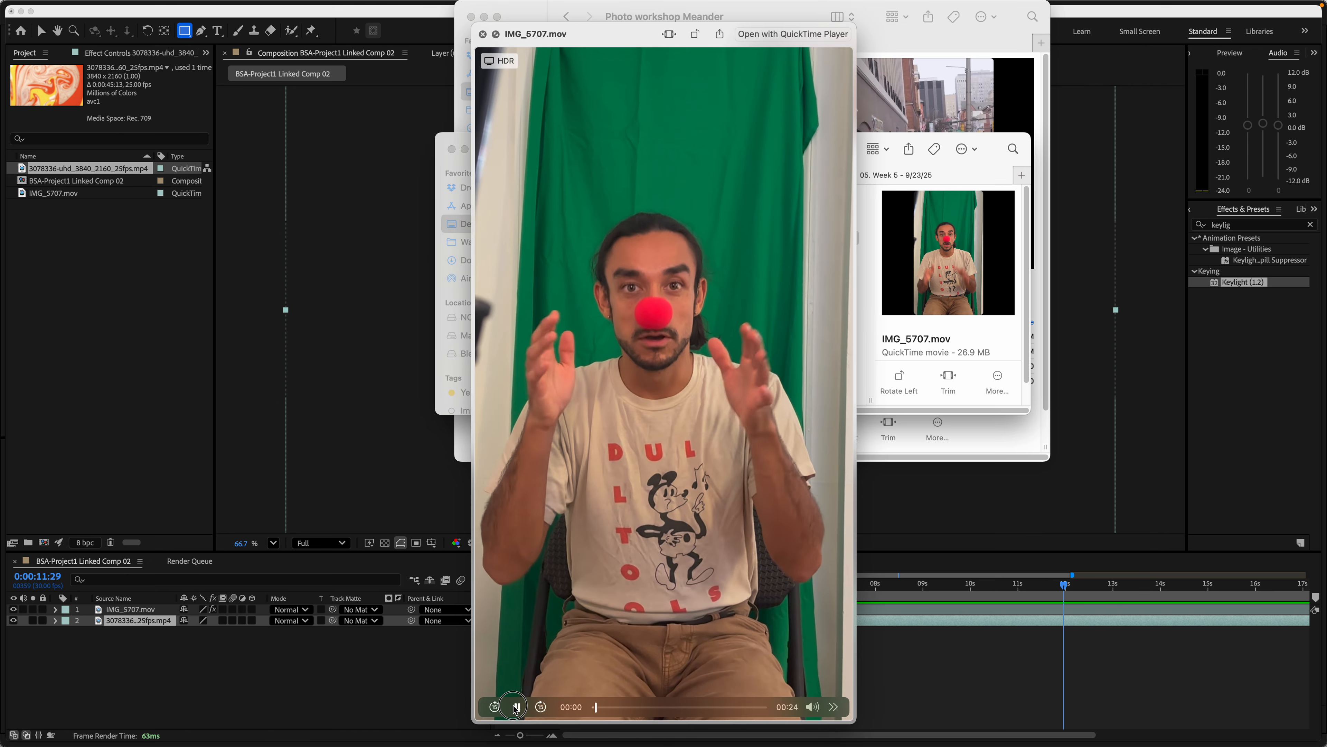
pyautogui.click(516, 707)
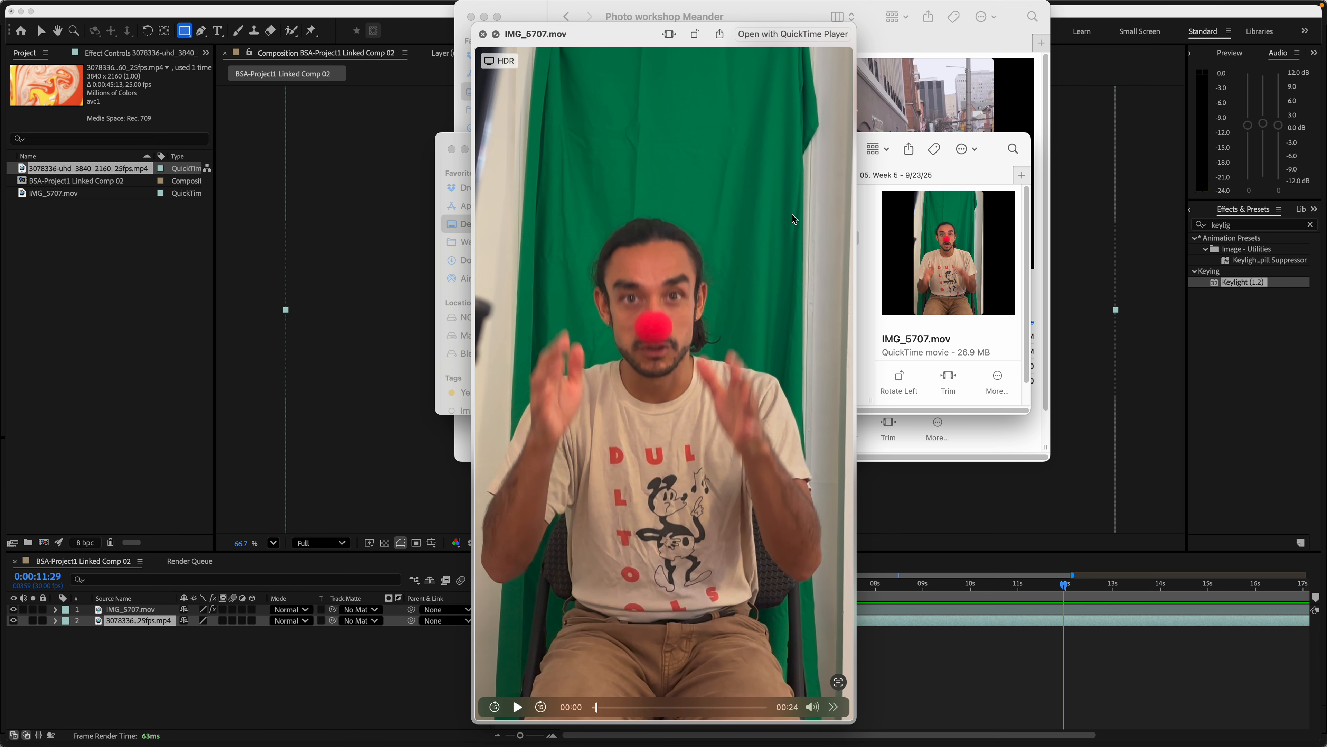
pyautogui.press('space')
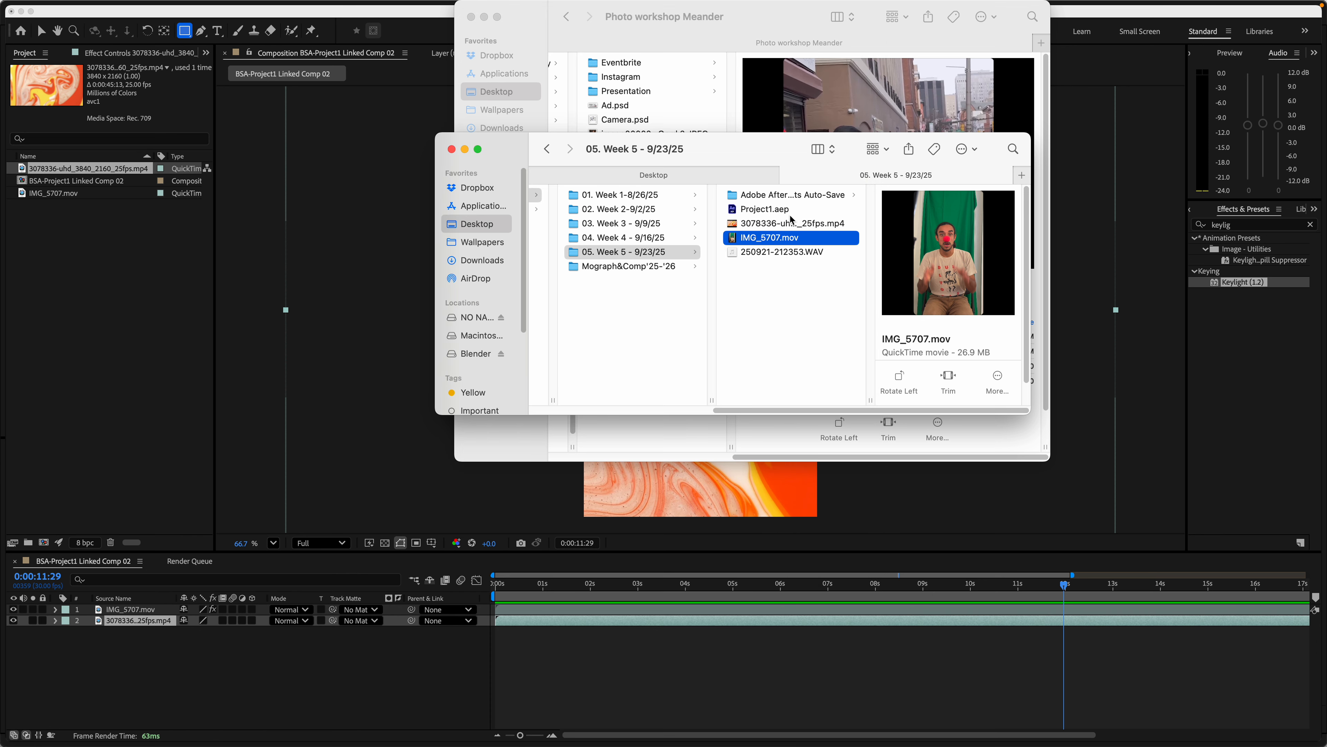
# - Preview the audio recording 250921-212353.WAV and the background video 3078336-uhd_3840_2160_25fps.mp4
pyautogui.click(836, 254)
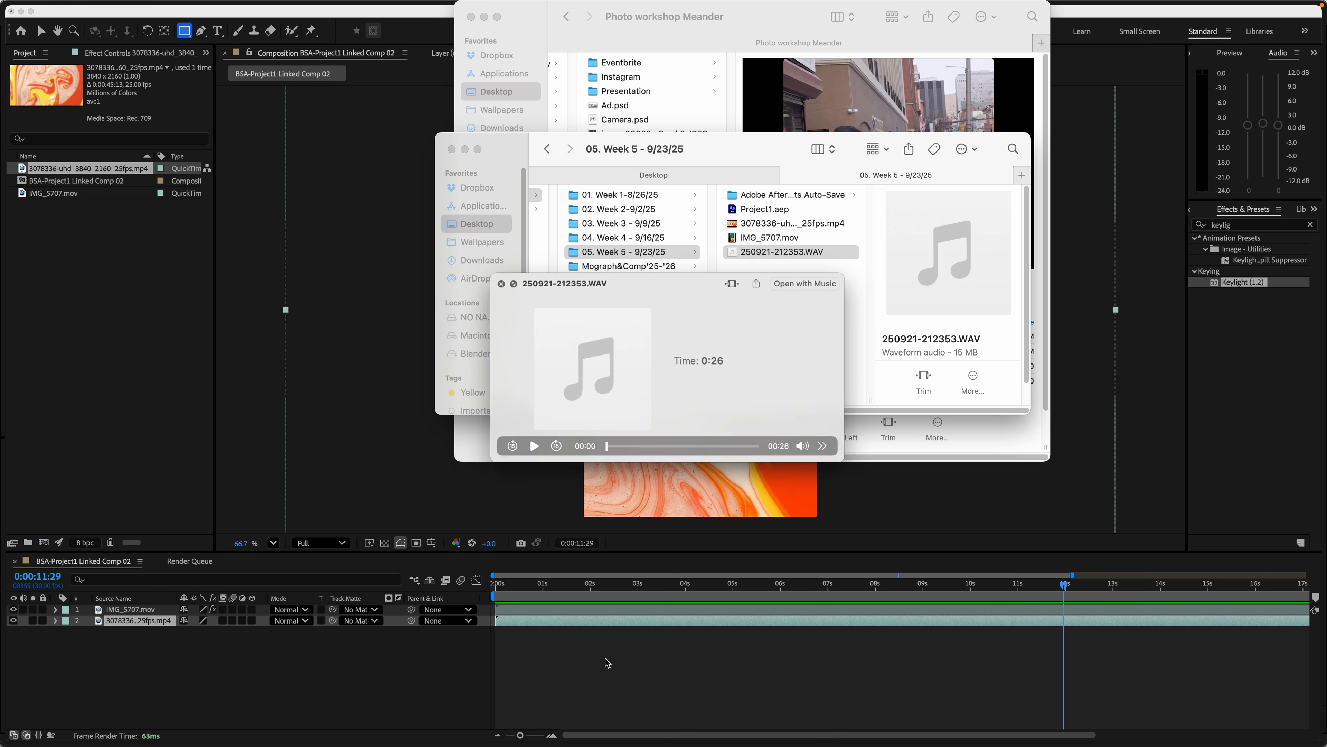
pyautogui.press('space')
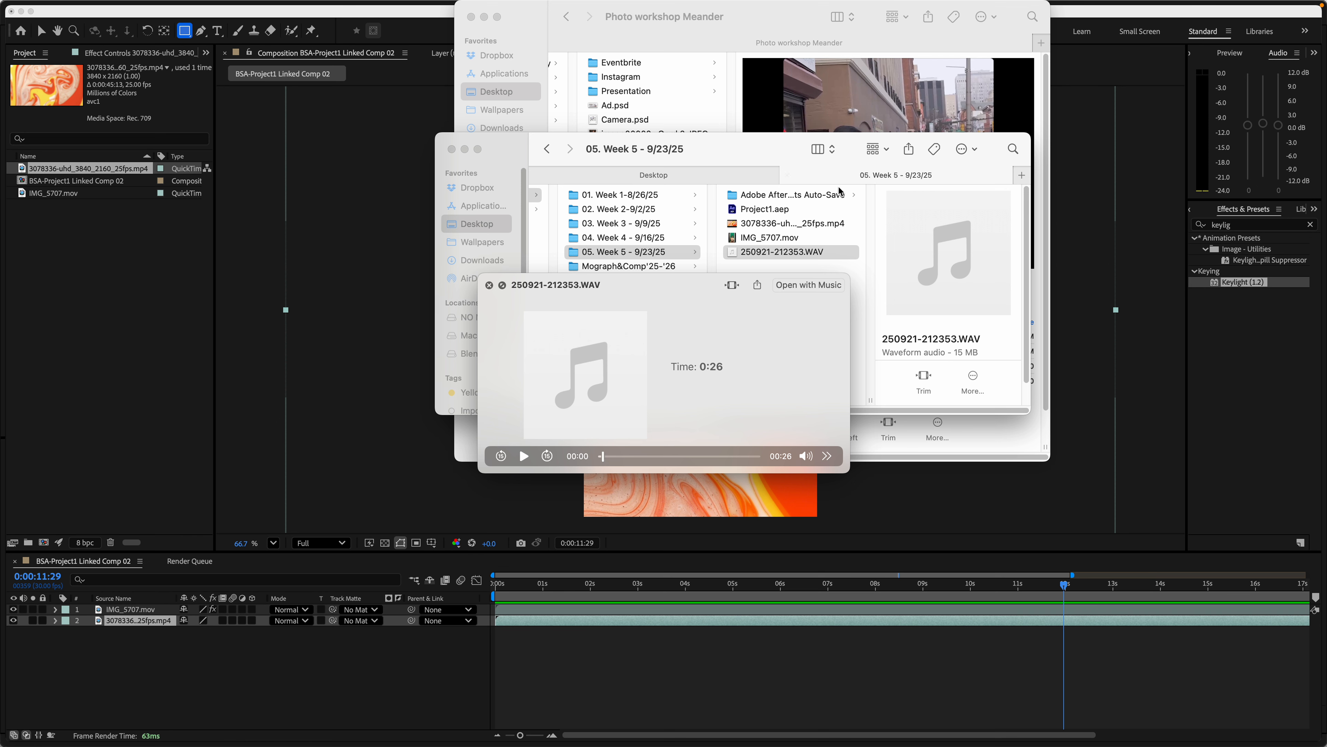
pyautogui.press('space')
pyautogui.click(855, 229)
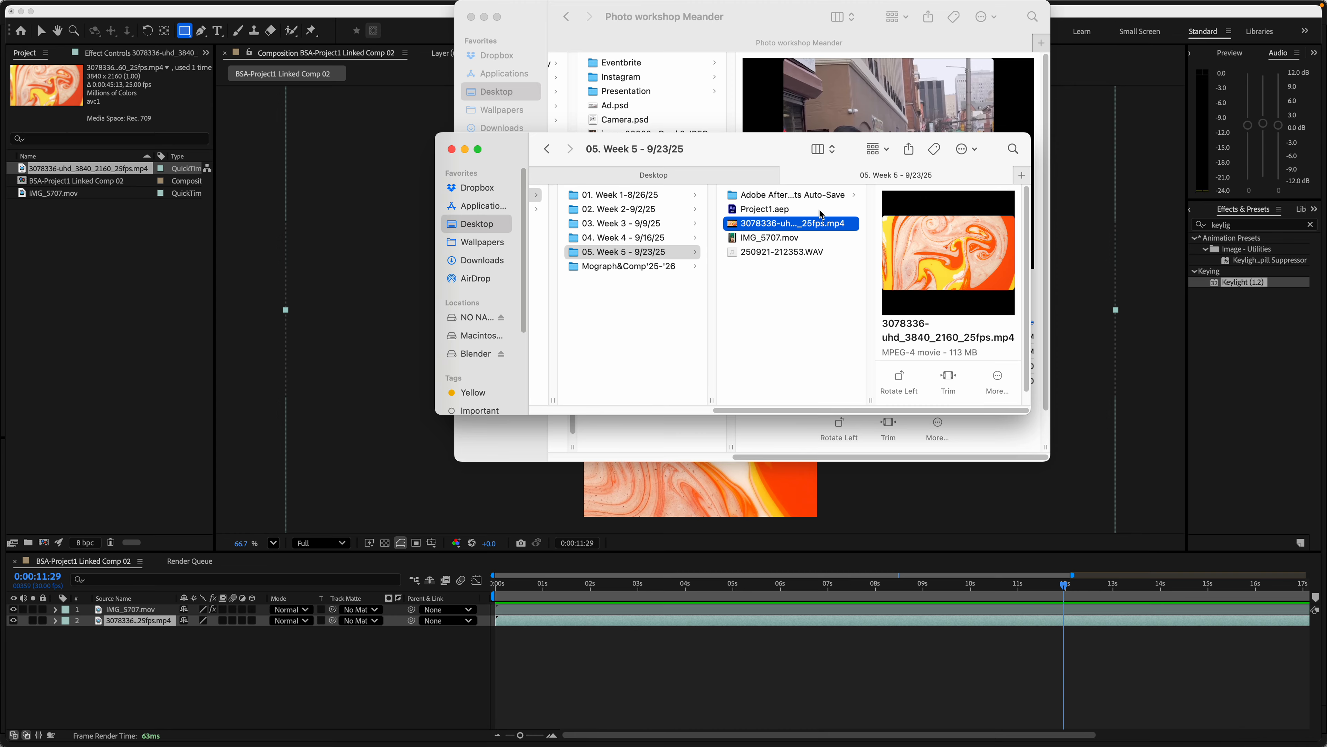
pyautogui.press('space')
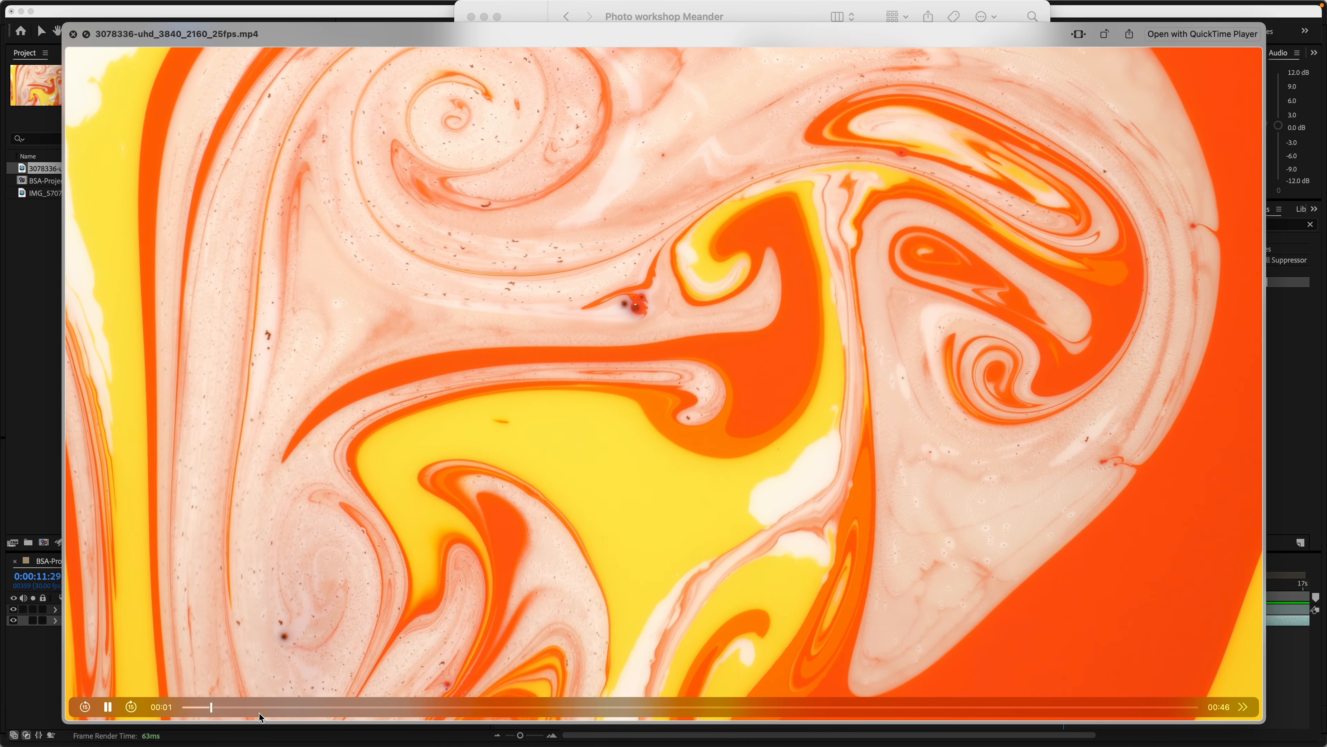
pyautogui.press('space')
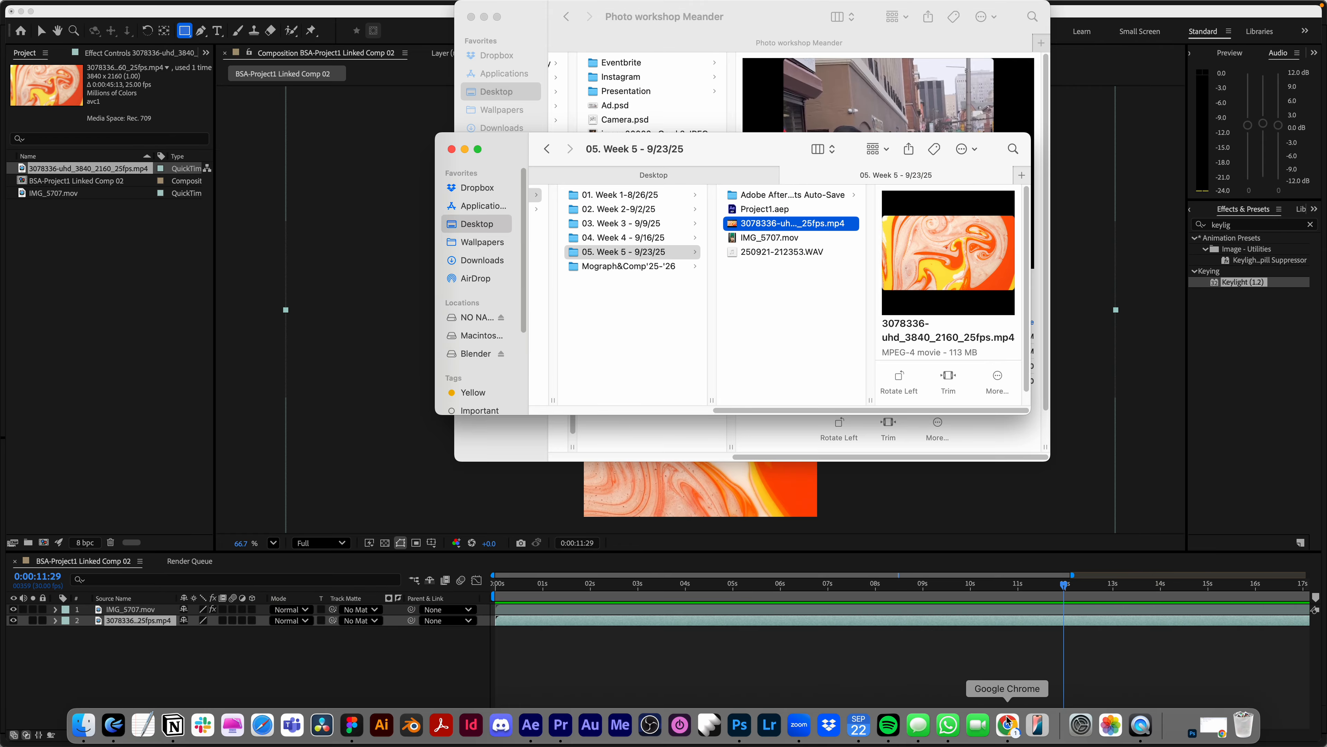
# - Switch to Chrome and, from the Pexels home page, search the stock videos for "texture"
pyautogui.click(1008, 724)
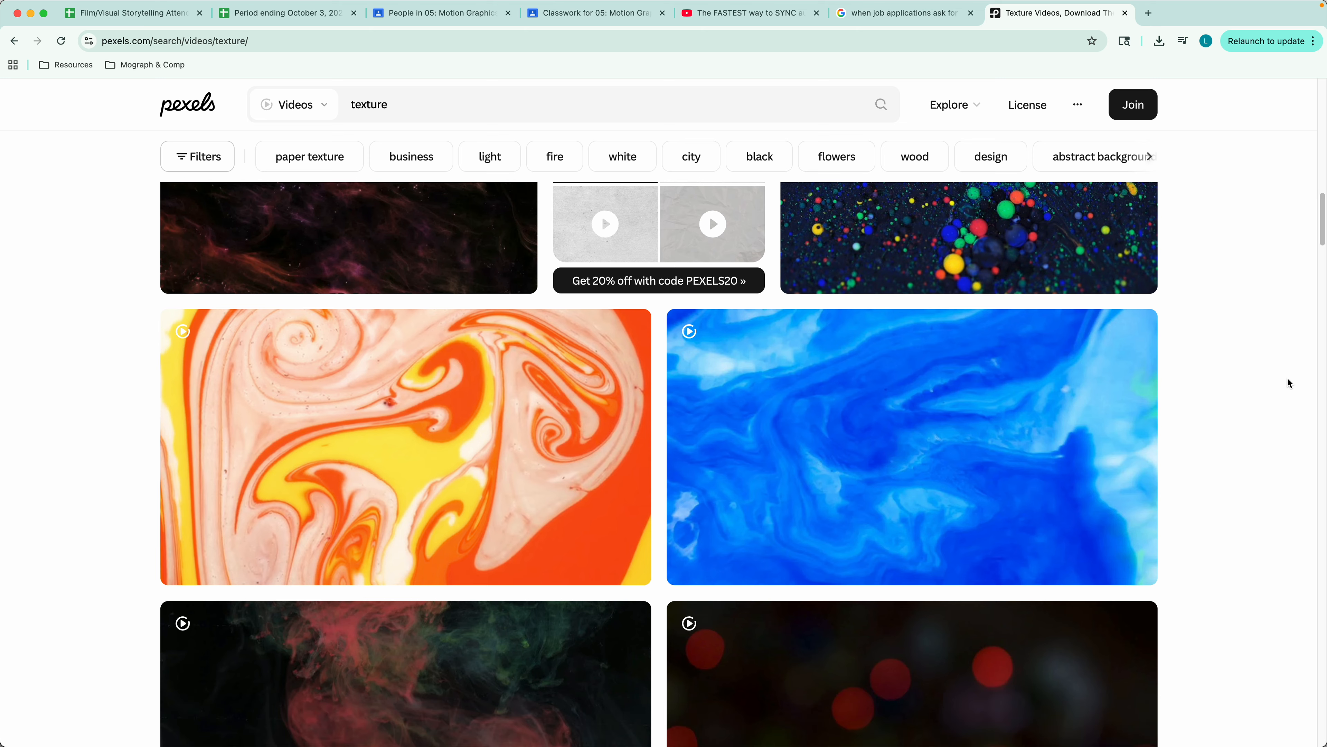
pyautogui.scroll(10, 1287, 376)
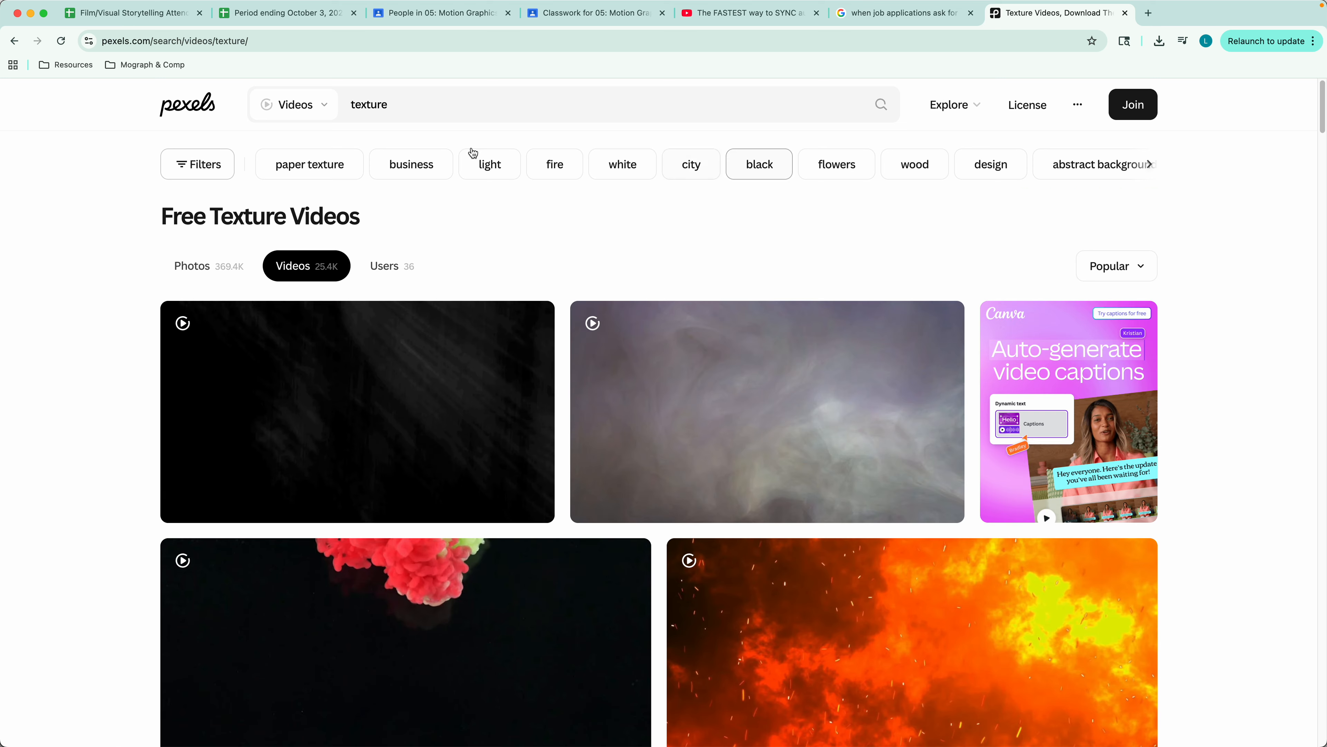
pyautogui.click(180, 107)
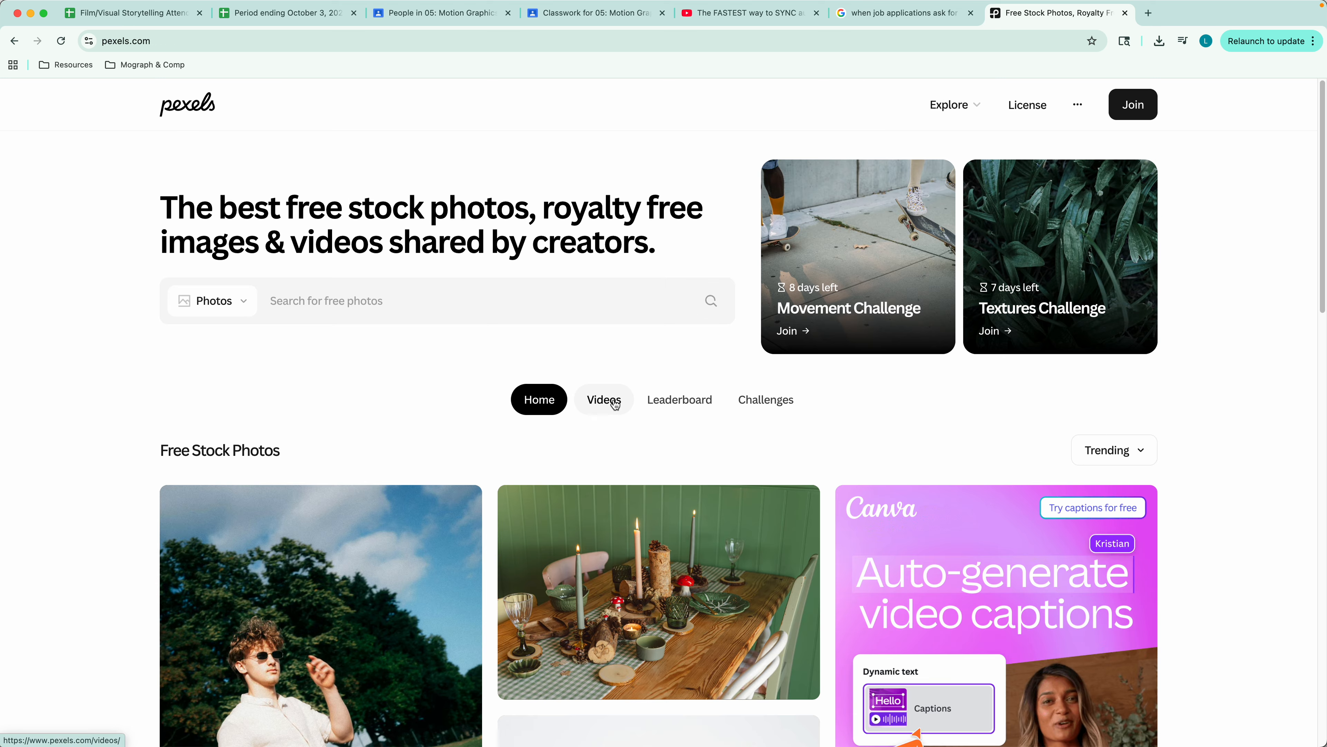
pyautogui.click(615, 405)
pyautogui.click(356, 294)
pyautogui.write('texture')
pyautogui.press('Return')
# - Browse the texture videos, preview the purple colored-liquid clip and return to the results
pyautogui.scroll(-2, 1150, 413)
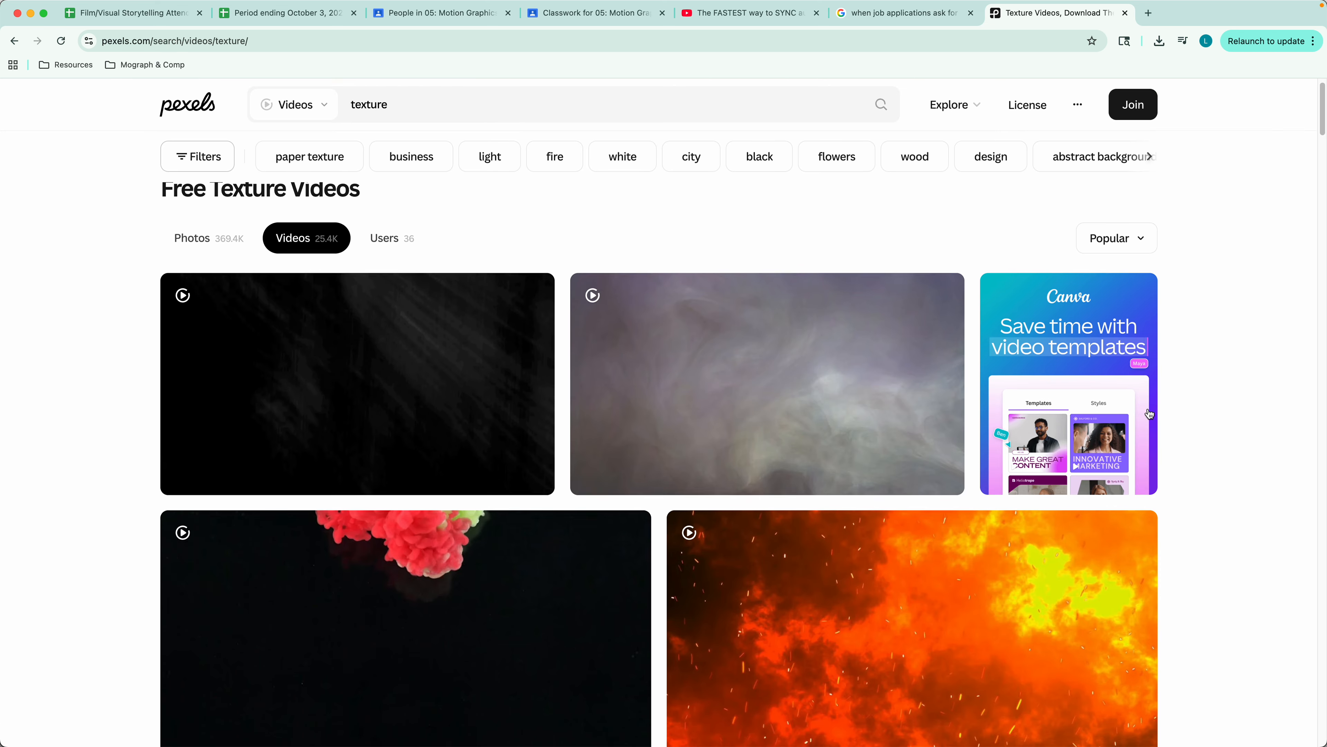
pyautogui.scroll(-15, 1207, 410)
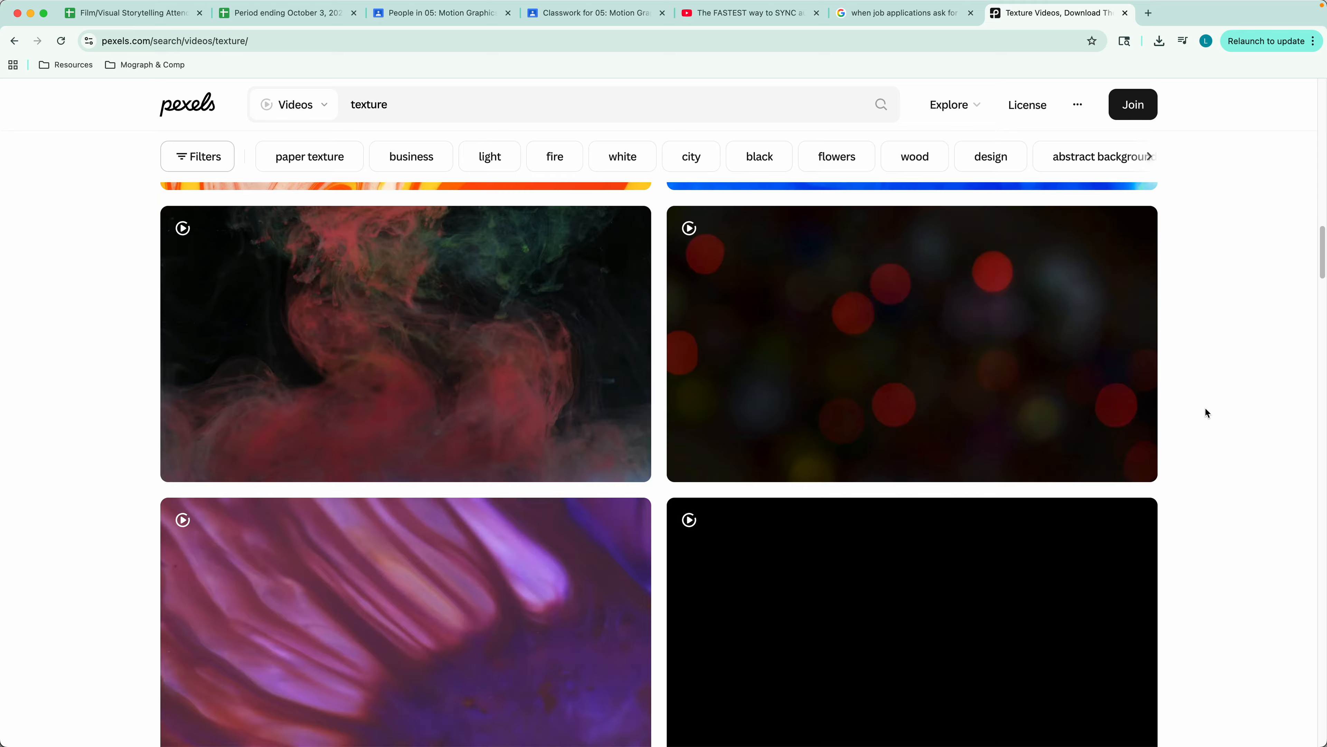
pyautogui.scroll(-8, 1205, 408)
pyautogui.scroll(3, 1204, 407)
pyautogui.click(583, 383)
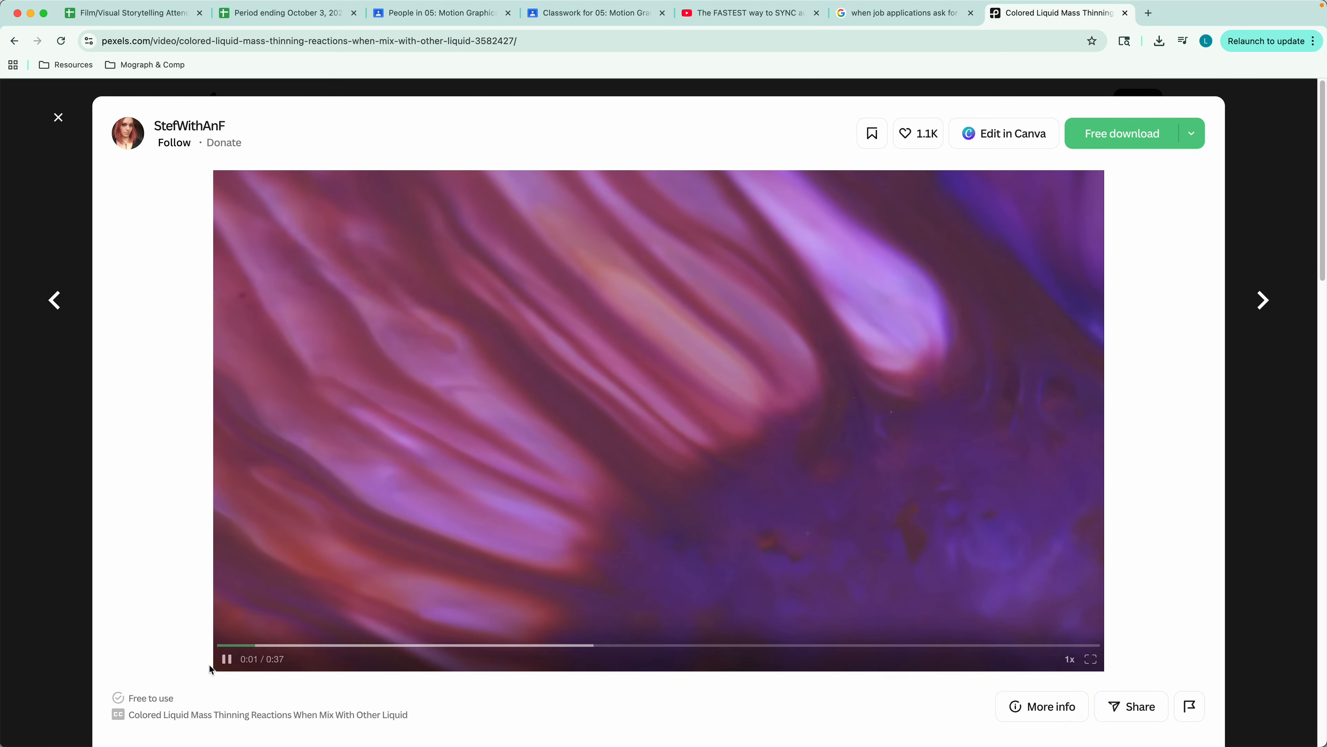
pyautogui.press('space')
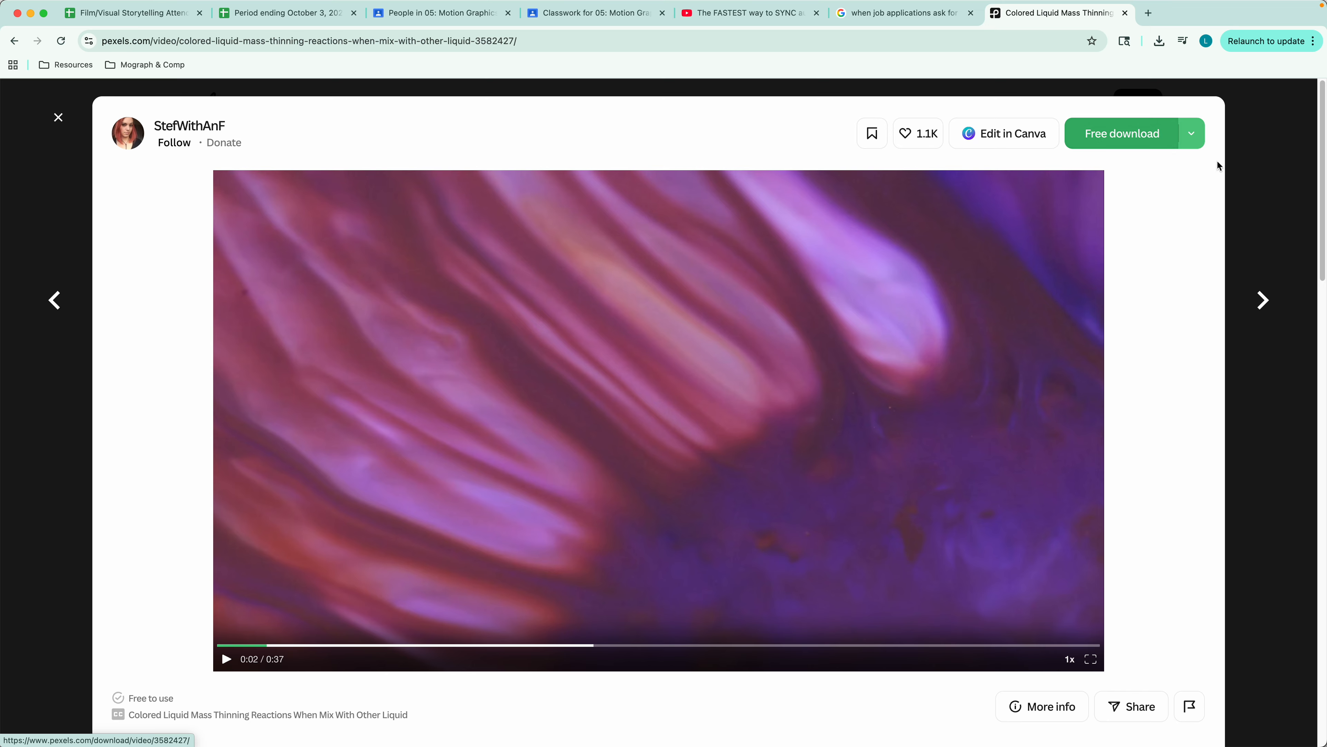
pyautogui.click(1289, 128)
# - Switch to Premiere Pro and start a new project named BSA-Mograph&Comp-Project1
pyautogui.moveTo(614, 742)
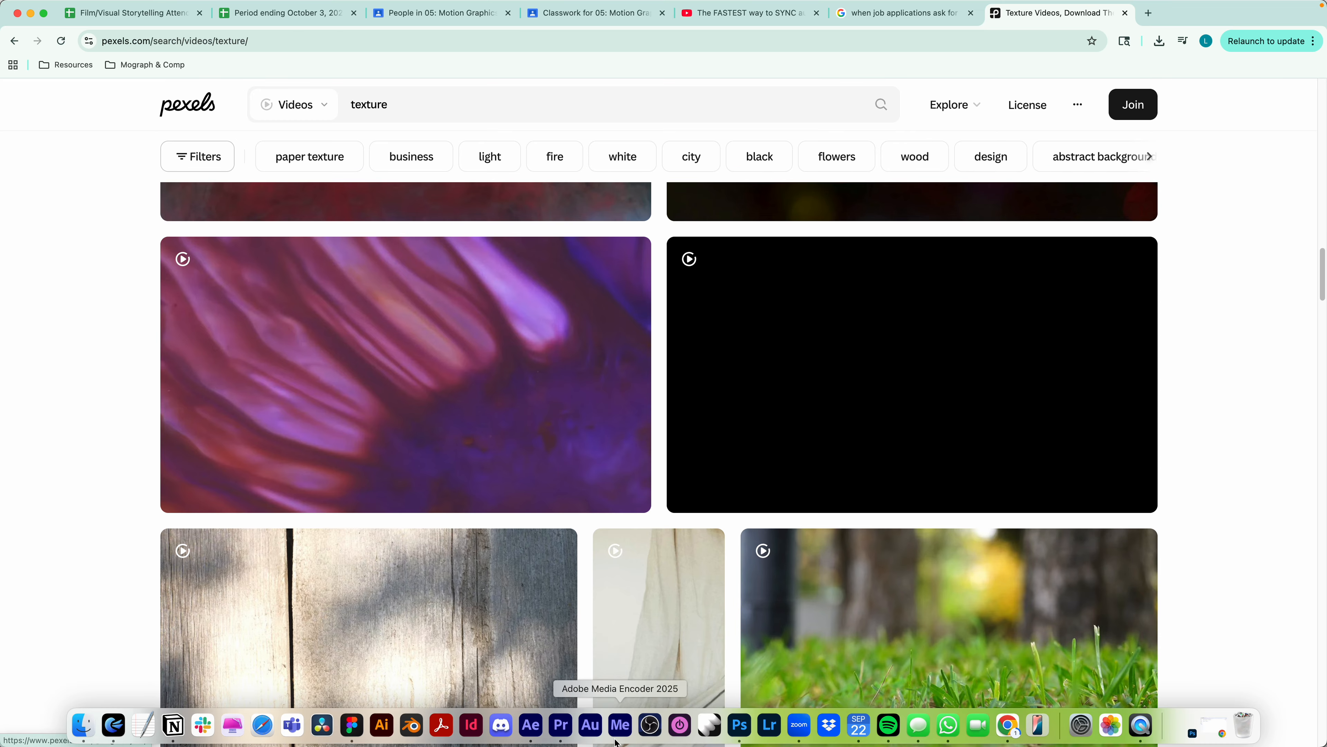
pyautogui.click(562, 725)
pyautogui.moveTo(644, 488); pyautogui.dragTo(558, 492)
pyautogui.moveTo(108, 9)
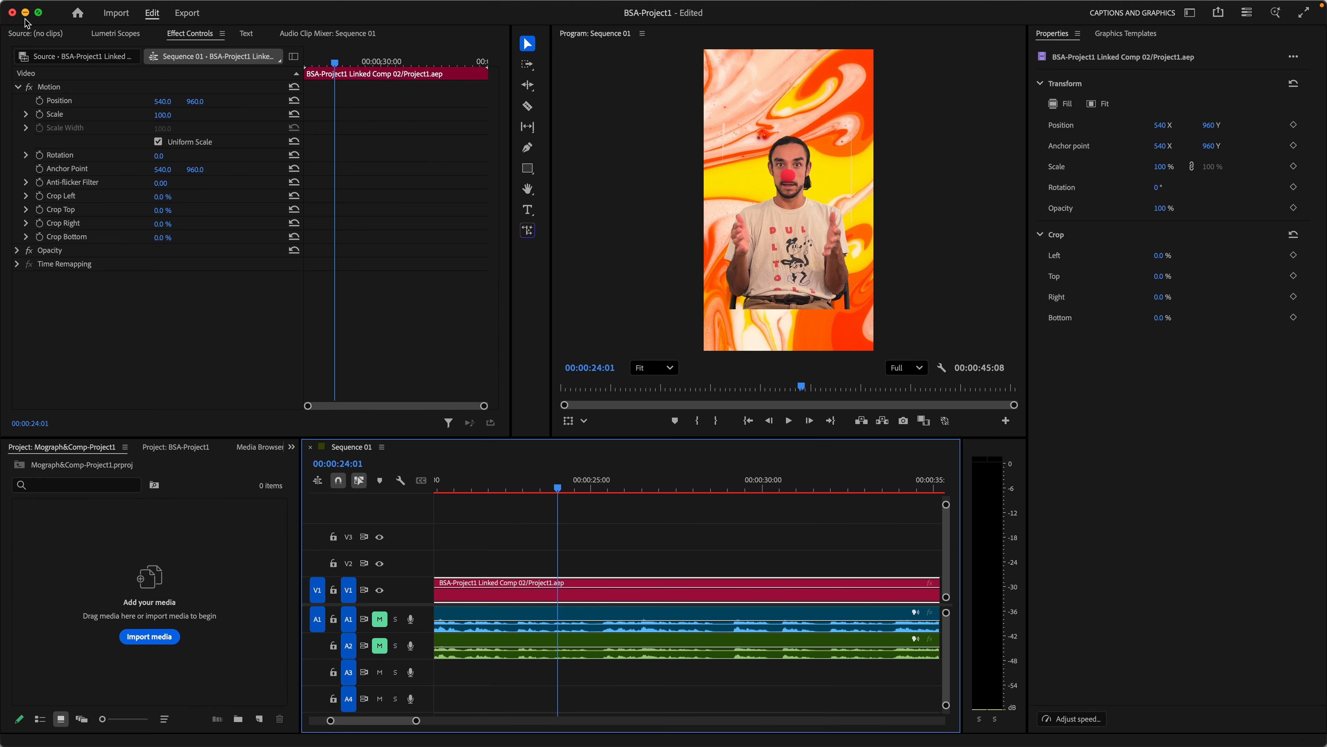
pyautogui.click(109, 7)
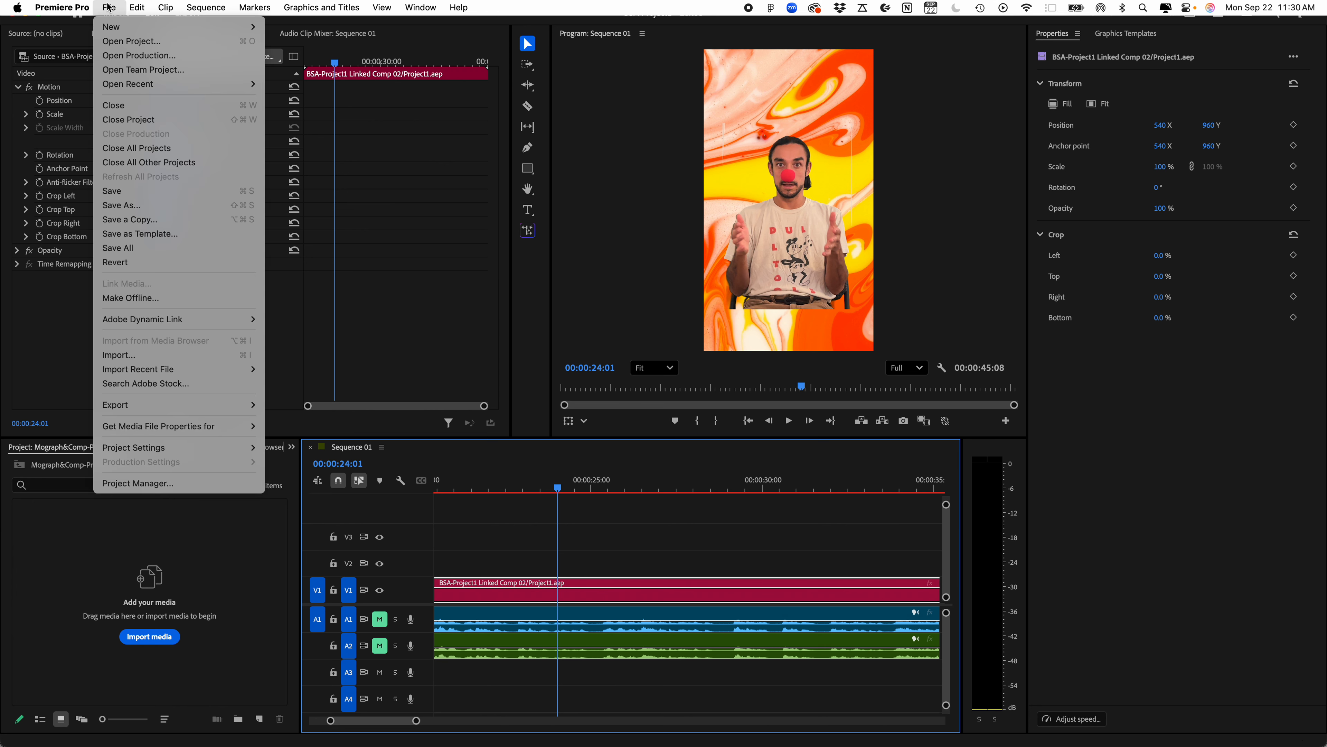
pyautogui.moveTo(124, 33)
pyautogui.click(288, 27)
pyautogui.write('BSA-Mograph&Comp-Project1')
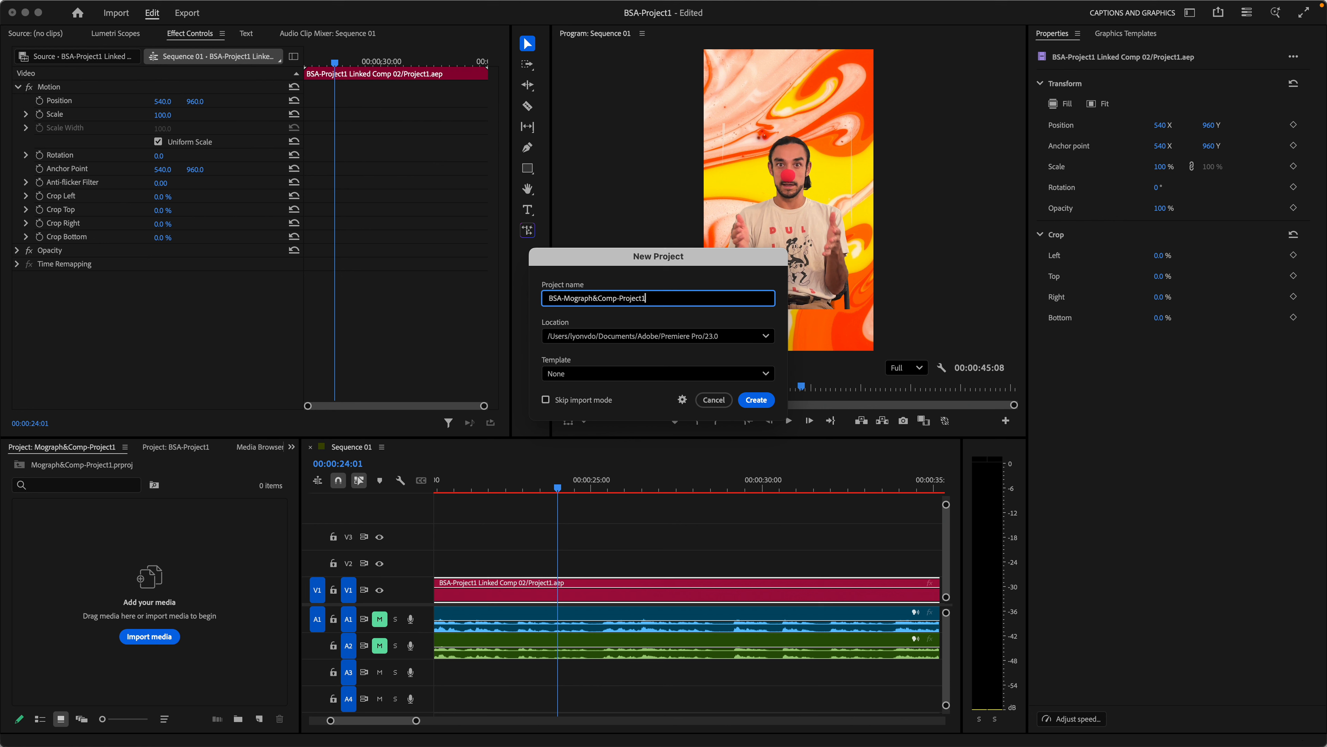
# - Set the new project's location to Desktop/Class/BSA/05. Week 5 - 9/23/25 and create the project
pyautogui.click(698, 335)
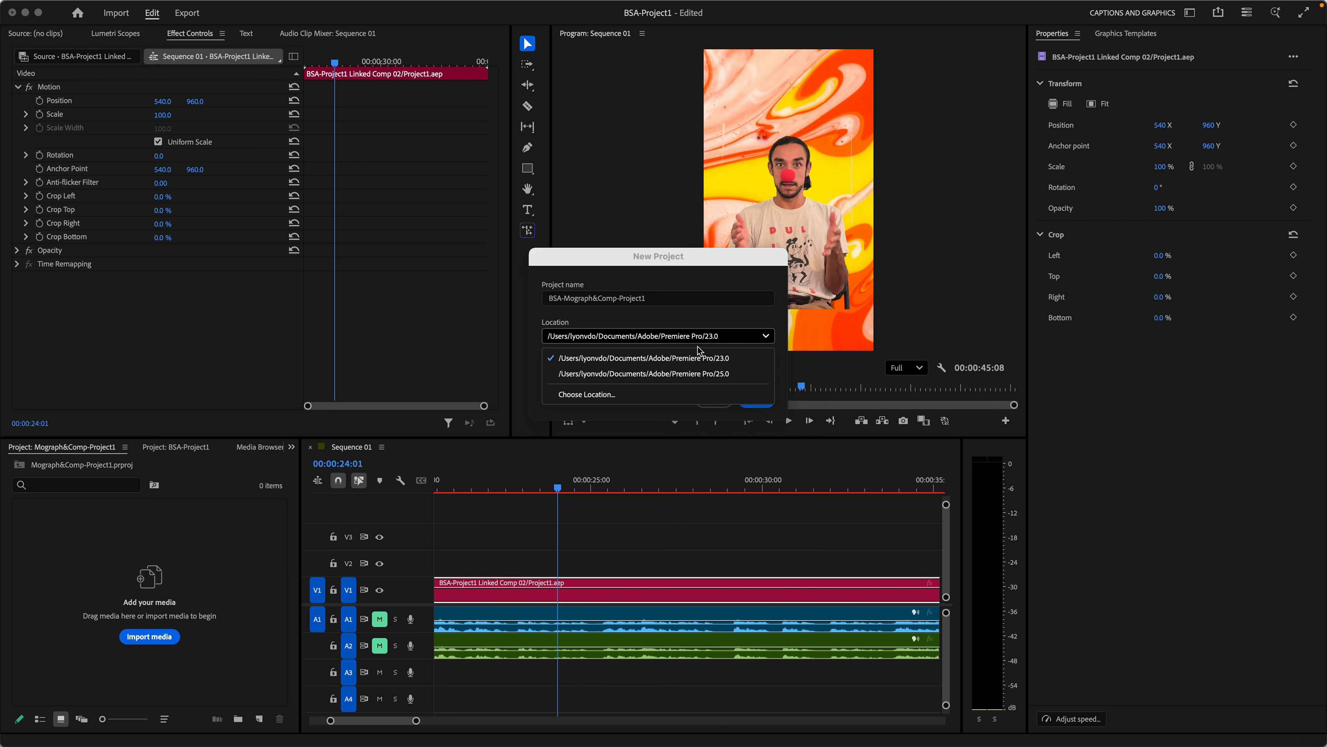
pyautogui.click(671, 392)
pyautogui.click(621, 375)
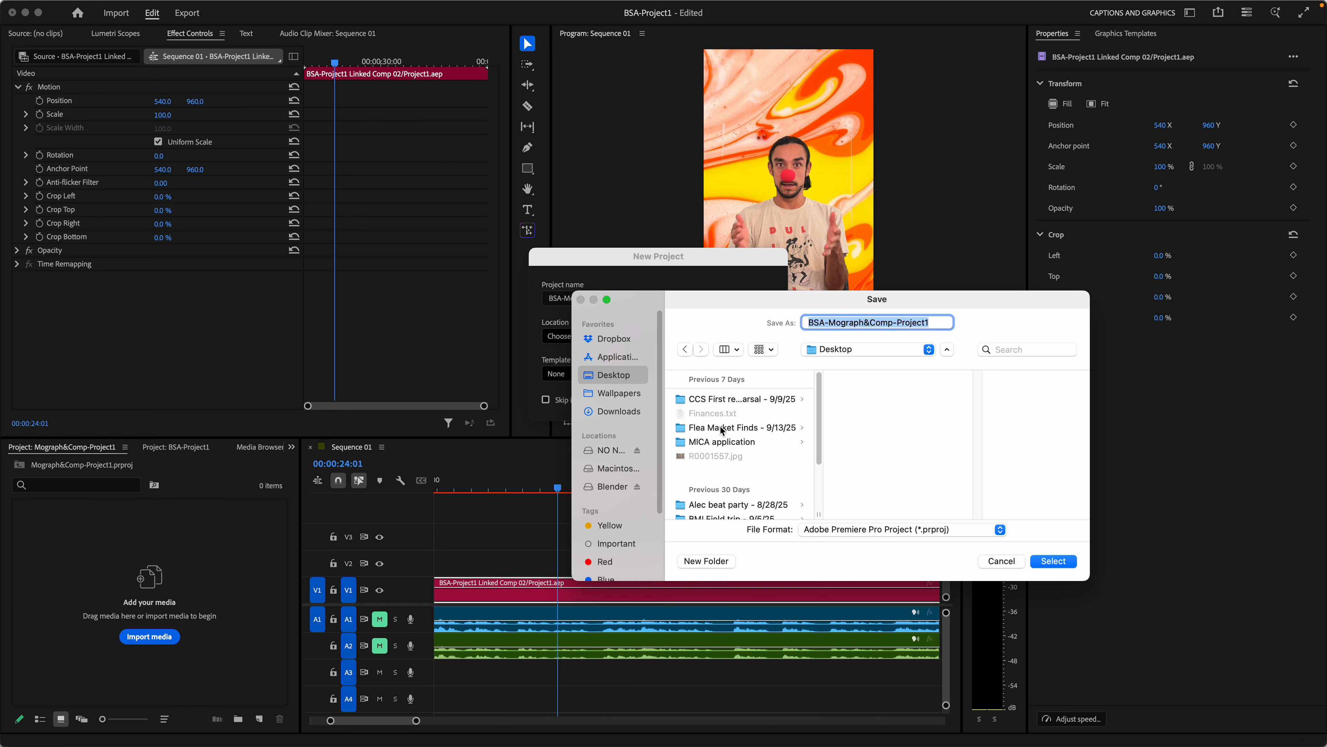
pyautogui.scroll(-5, 737, 489)
pyautogui.click(766, 489)
pyautogui.click(889, 399)
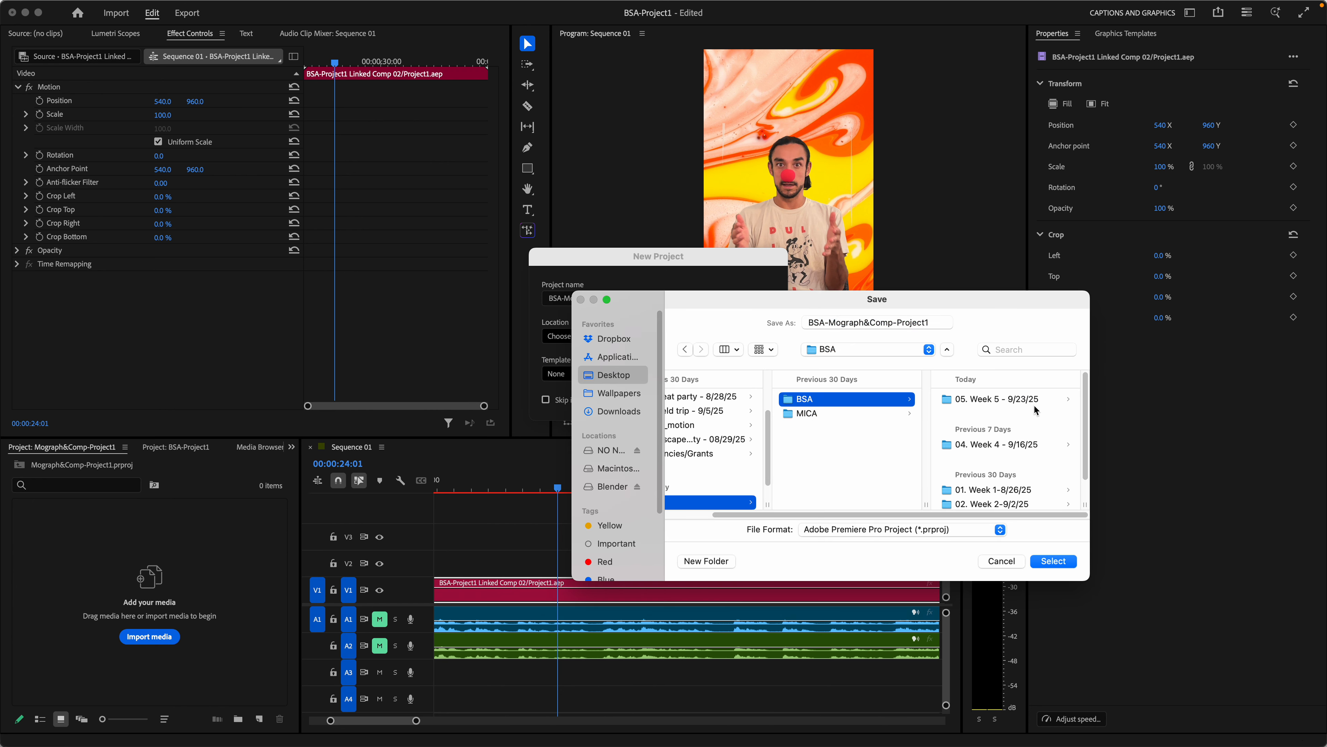
pyautogui.click(982, 401)
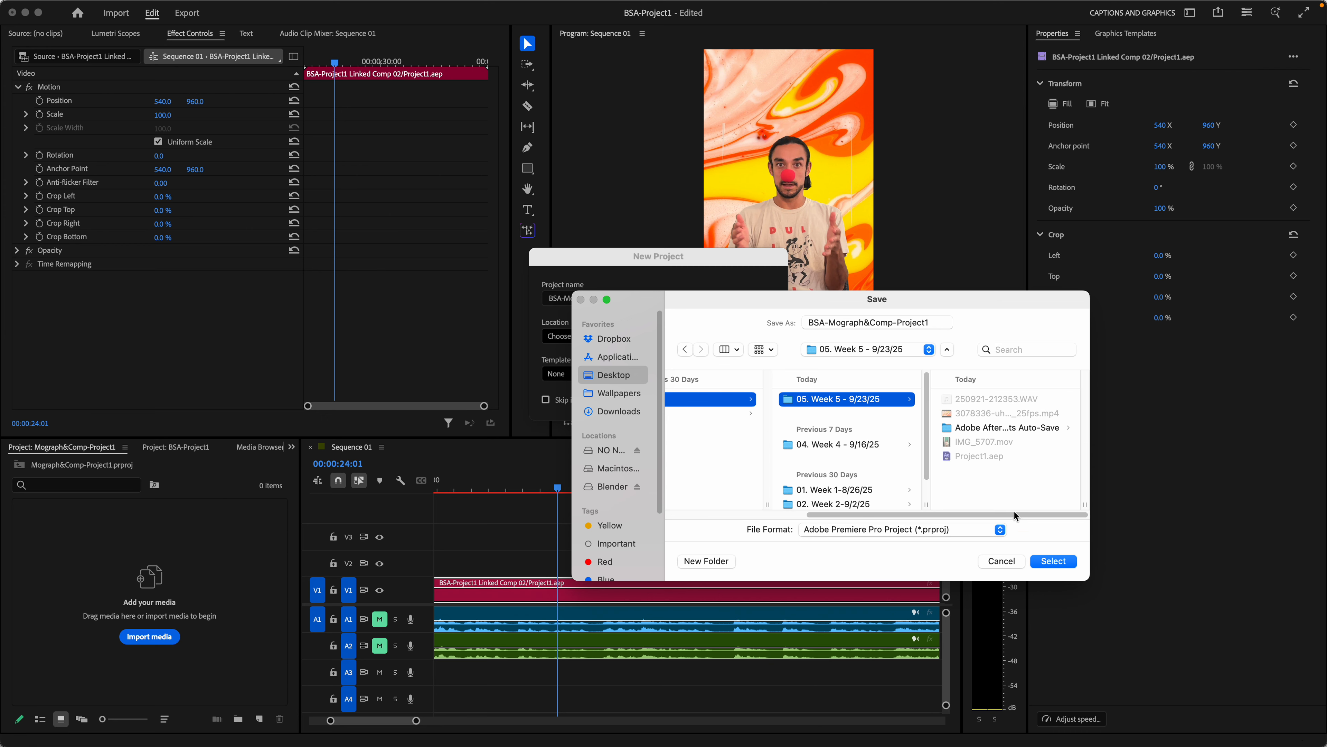
pyautogui.click(1060, 560)
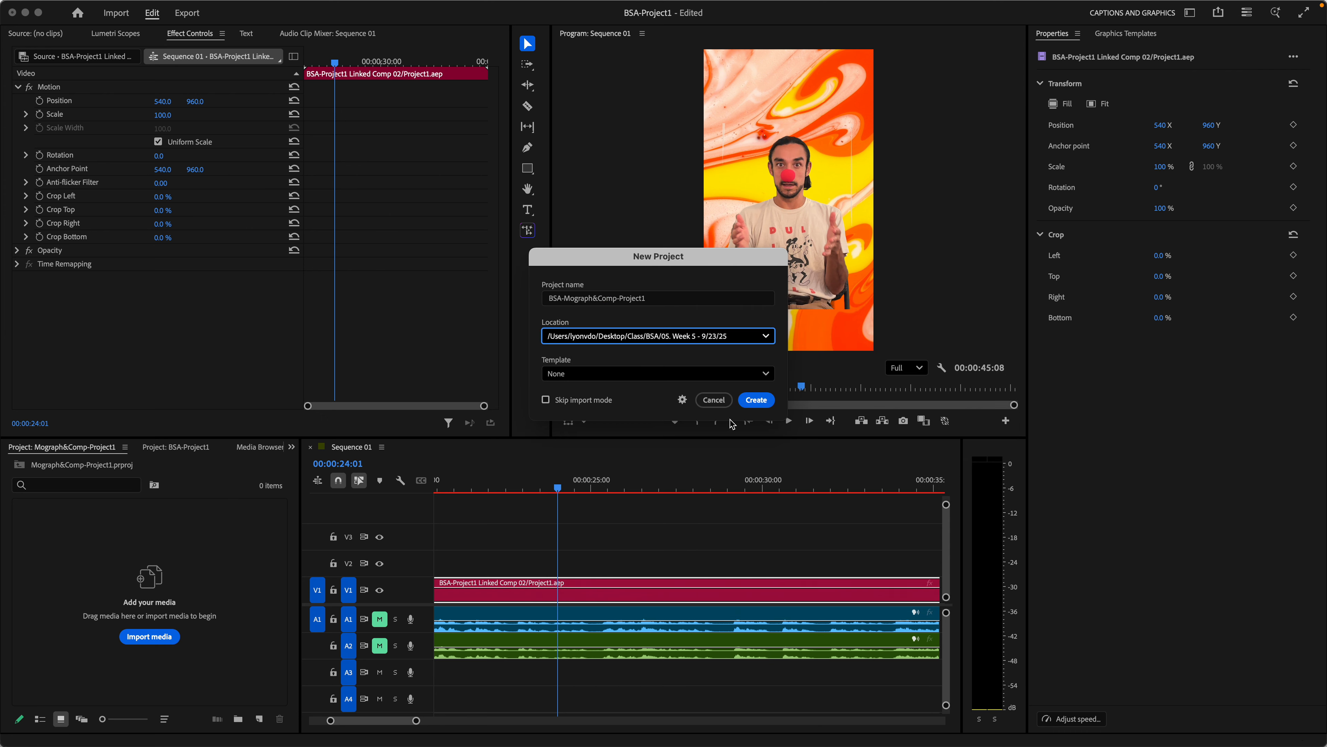
pyautogui.click(765, 402)
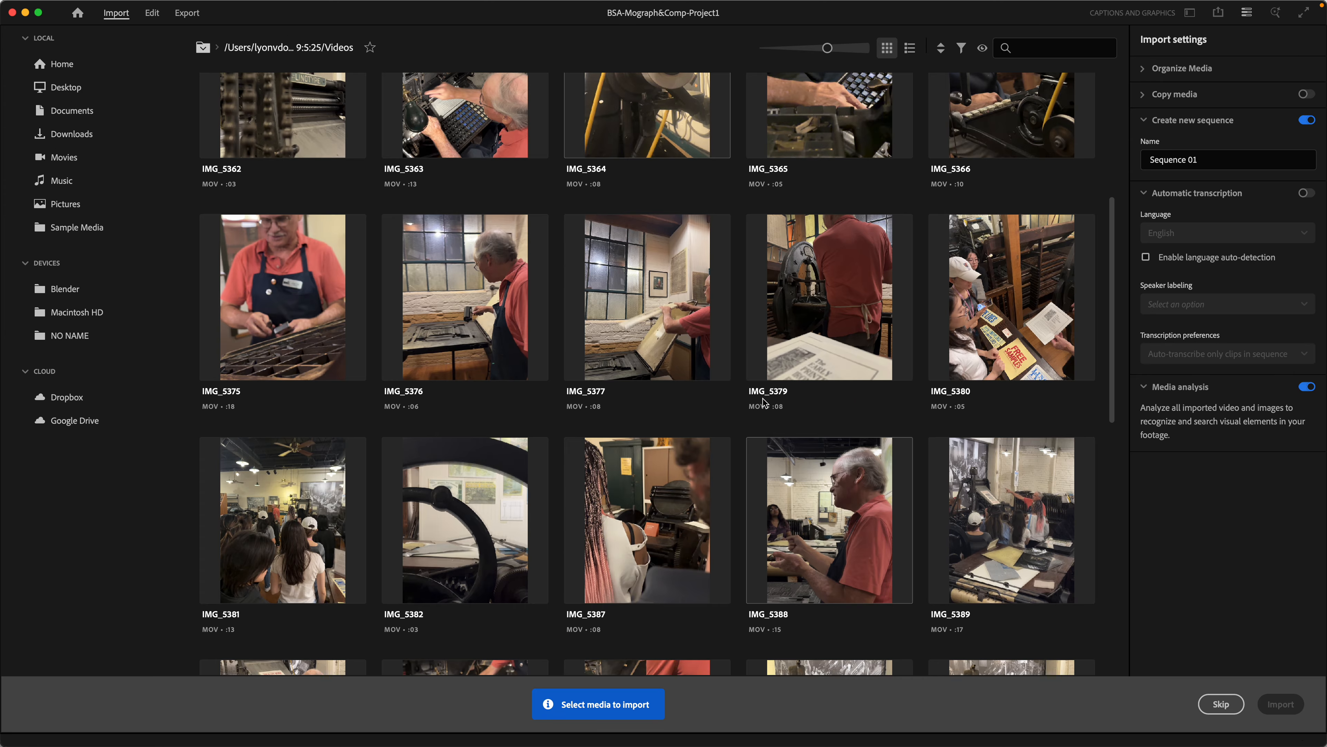
# - Skip importing media into the new project and close the previous project's Sequence 01 timeline
pyautogui.scroll(3, 1011, 390)
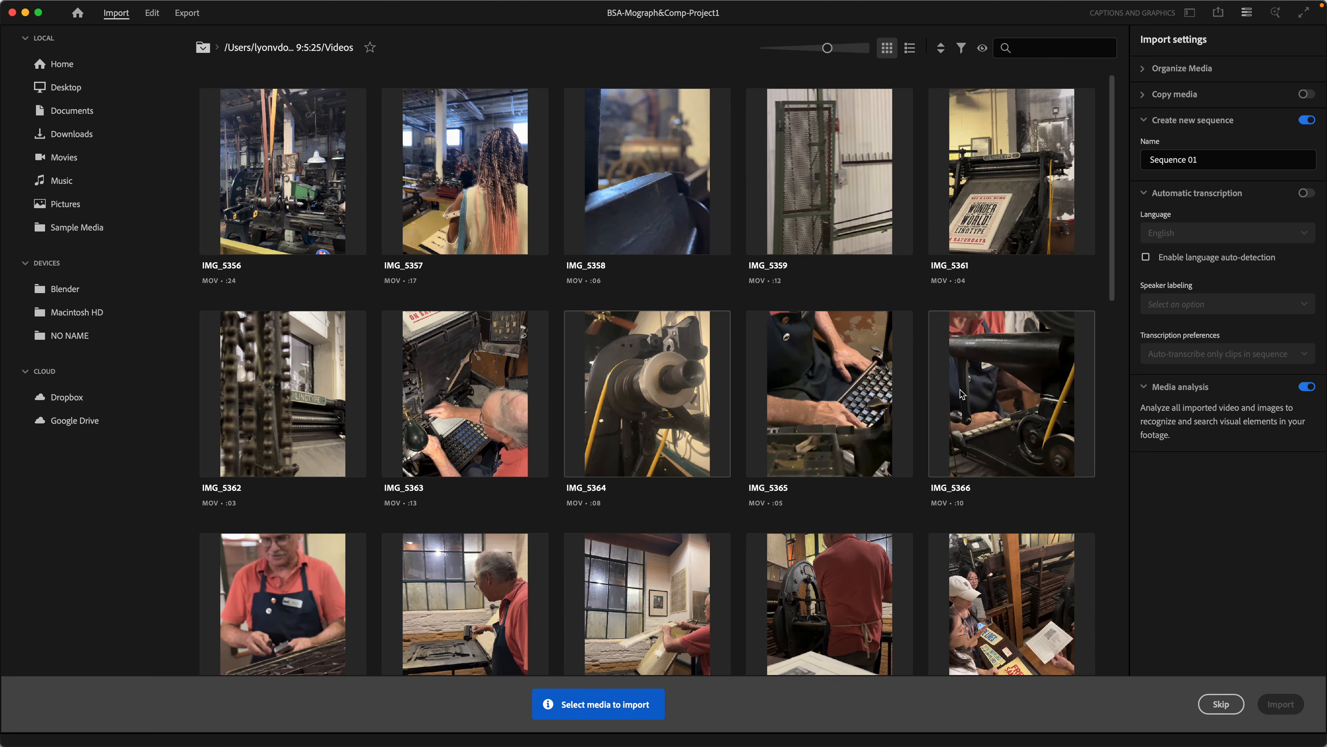
pyautogui.scroll(-2, 992, 395)
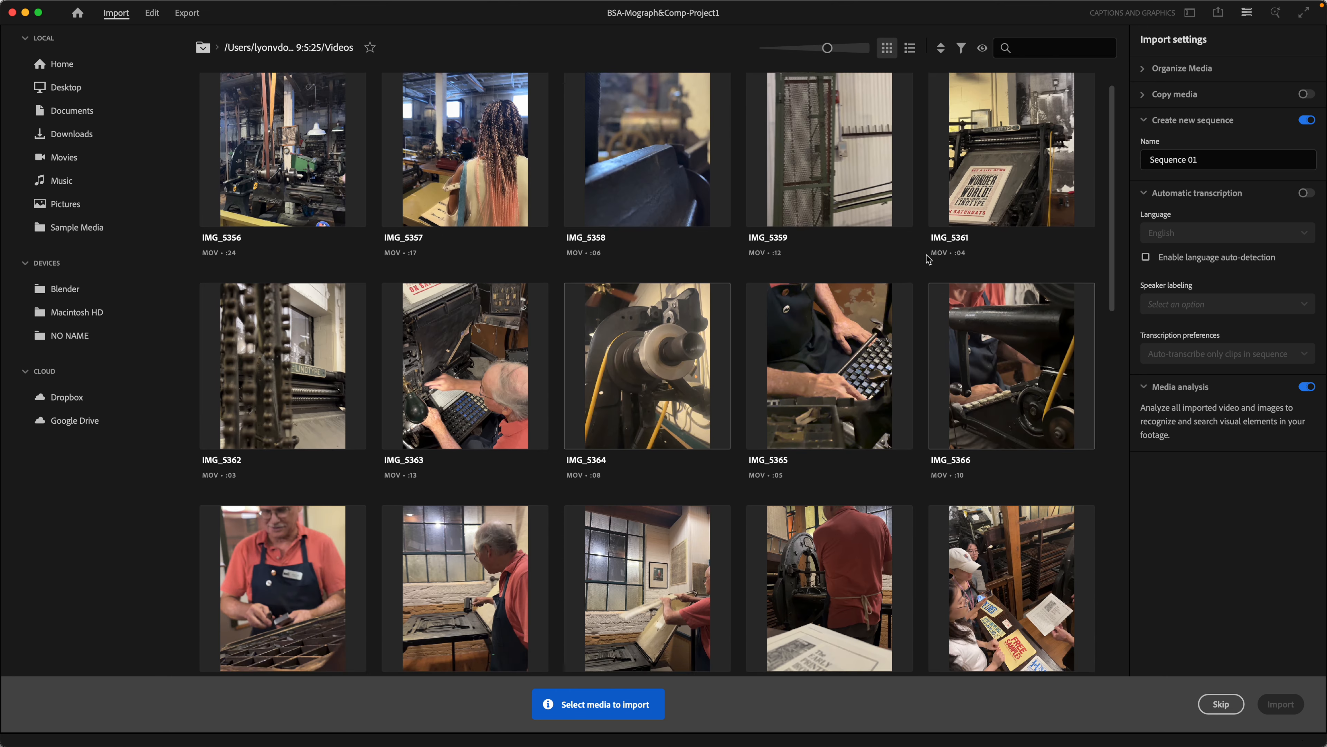
pyautogui.scroll(-5, 509, 204)
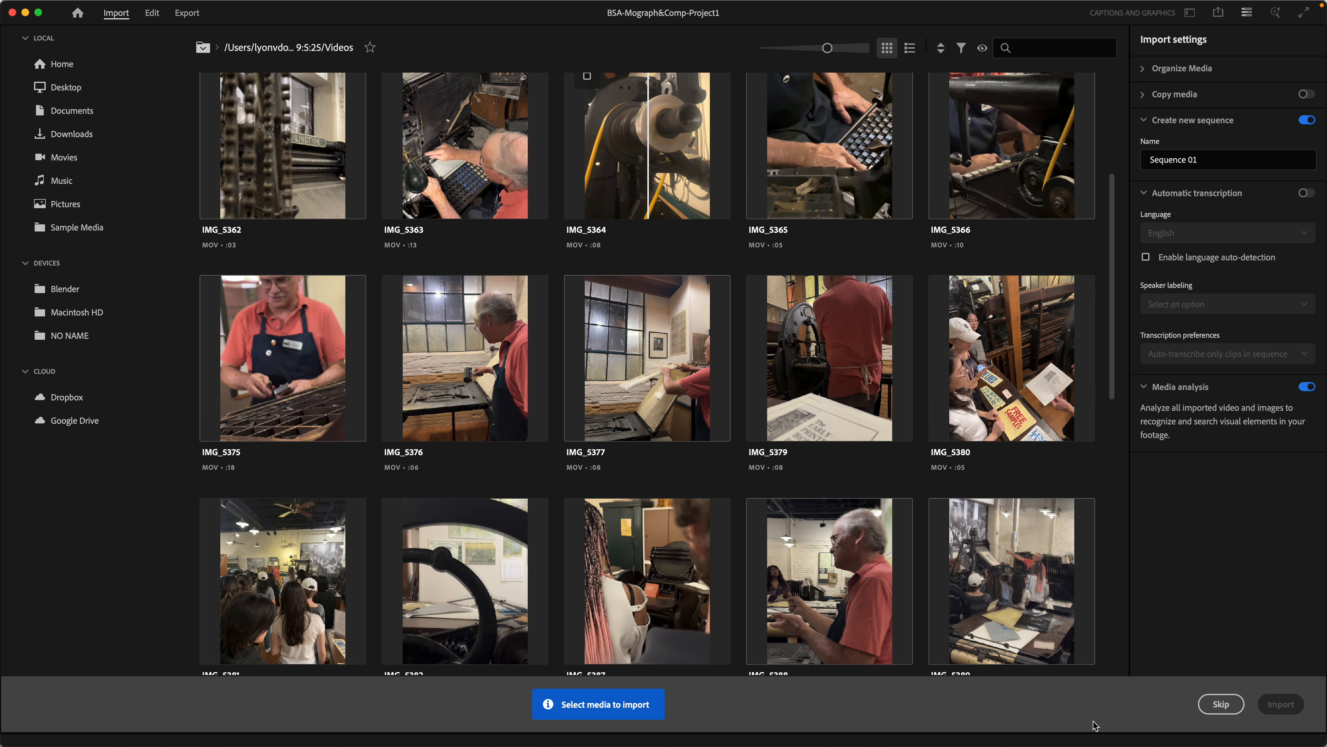
pyautogui.scroll(5, 981, 518)
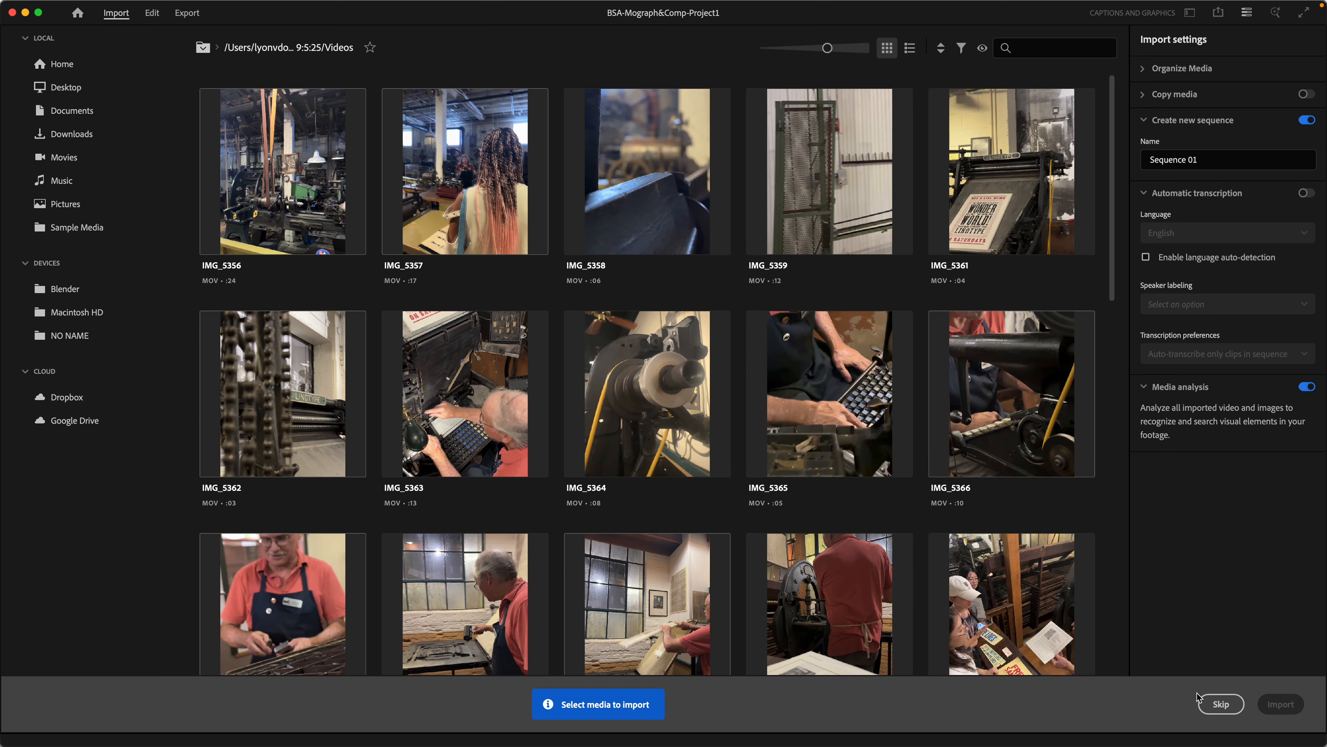
pyautogui.click(1217, 713)
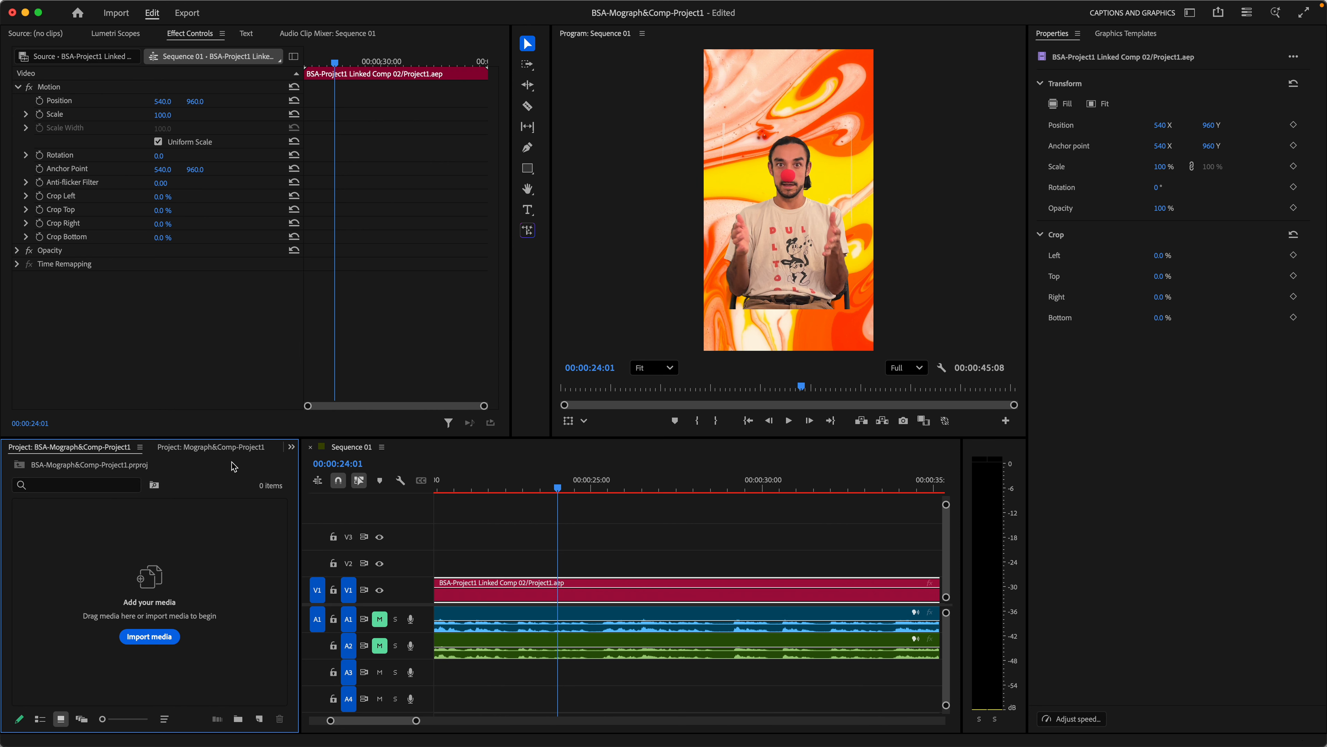
pyautogui.click(310, 447)
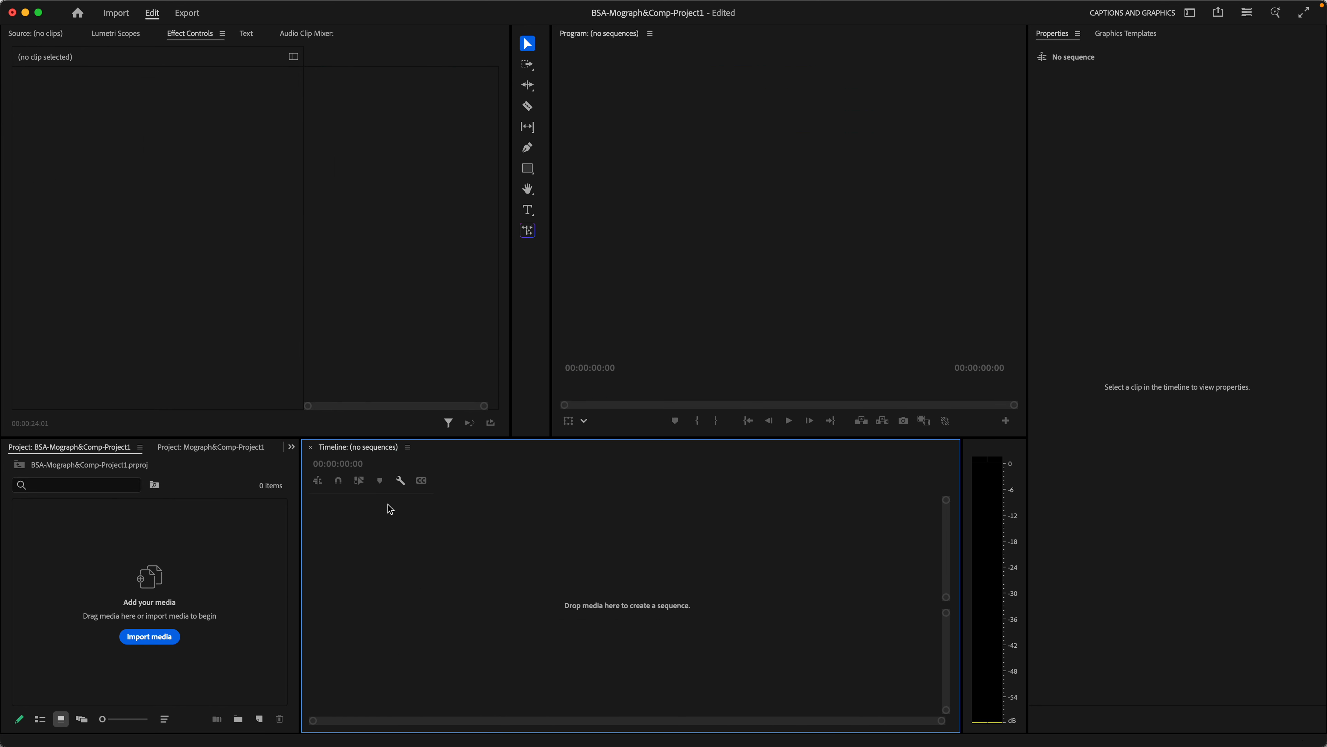
# - Import IMG_5707.mov and 250921-212353.WAV from the 05. Week 5 - 9/23/25 folder in Finder into the BSA-Mograph&Comp-Project1 project
pyautogui.click(193, 577)
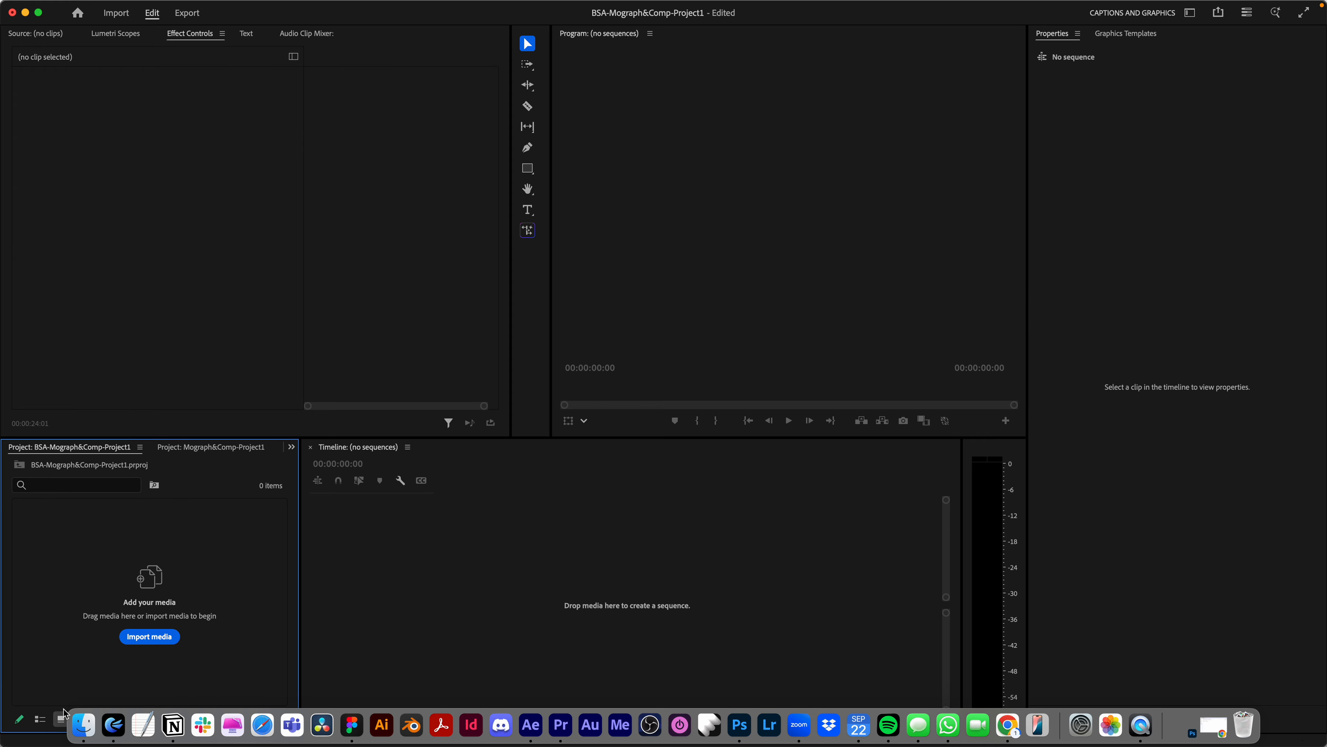
pyautogui.click(83, 727)
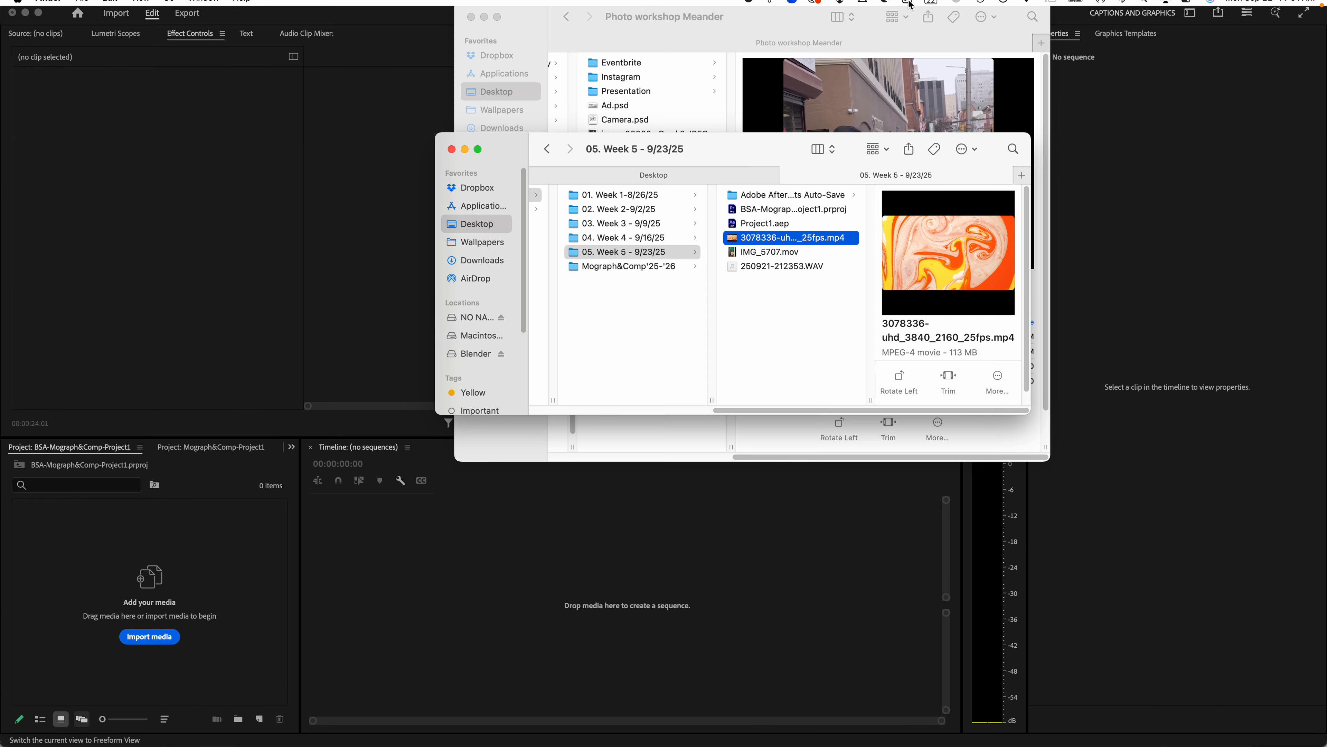
pyautogui.click(471, 16)
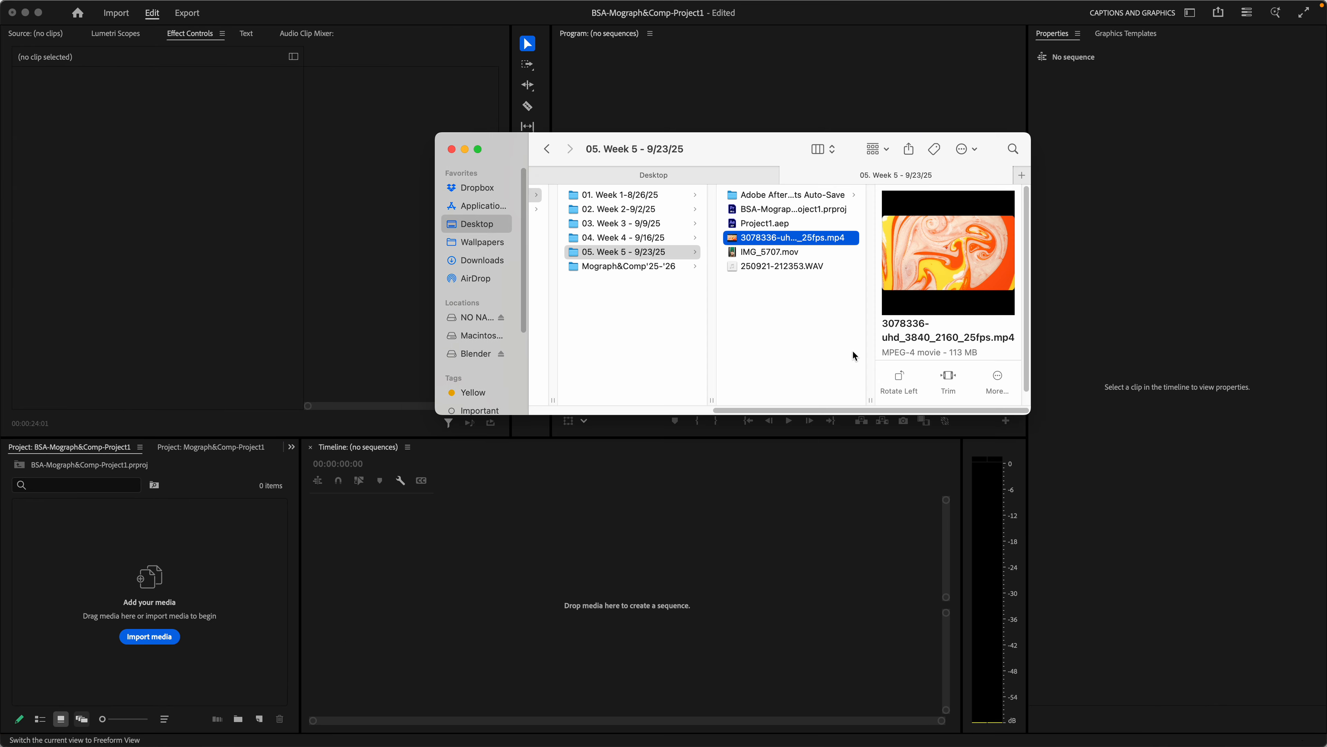
pyautogui.click(799, 252)
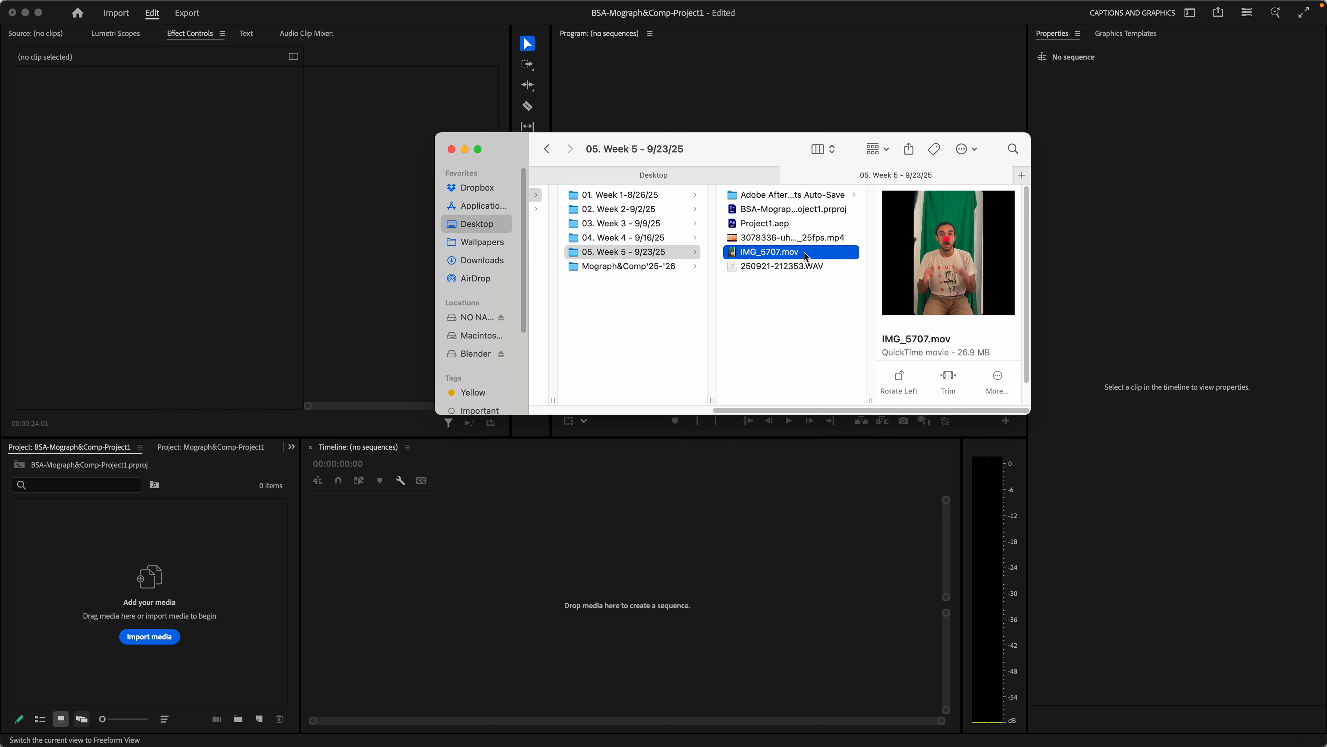
pyautogui.keyDown('shift'); pyautogui.click(844, 266); pyautogui.keyUp('shift')
pyautogui.moveTo(836, 267); pyautogui.dragTo(173, 549)
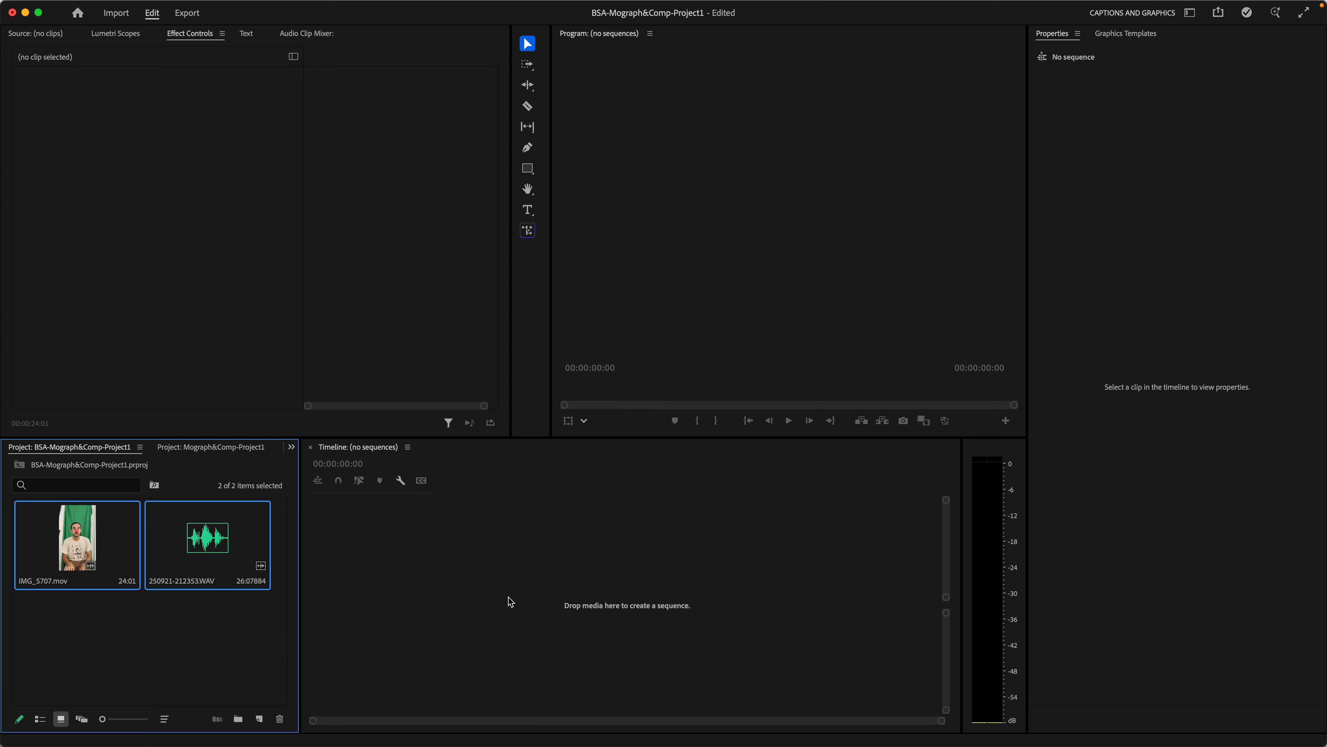
pyautogui.click(276, 616)
pyautogui.click(90, 551)
pyautogui.click(219, 547)
pyautogui.click(223, 635)
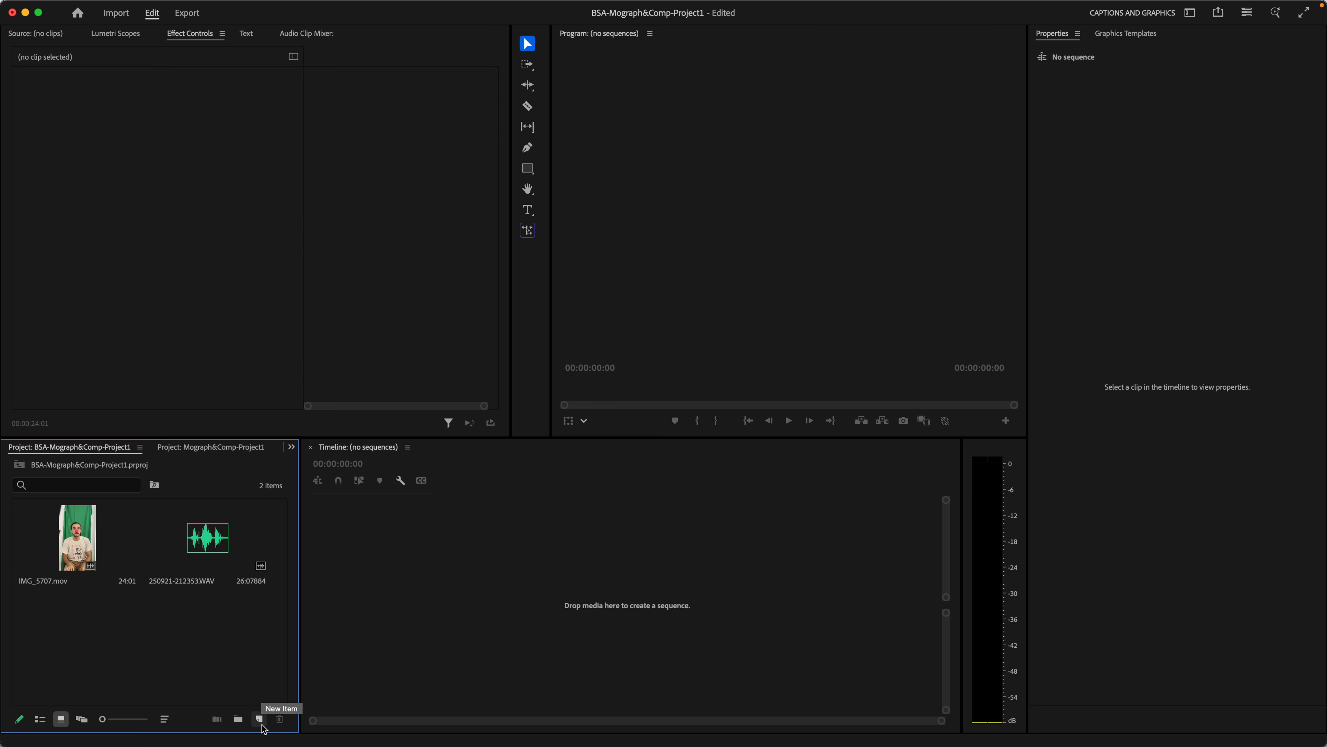
# - Start a new sequence and set its video preview codec to H.264, keeping QuickTime as the preview file format
pyautogui.click(259, 719)
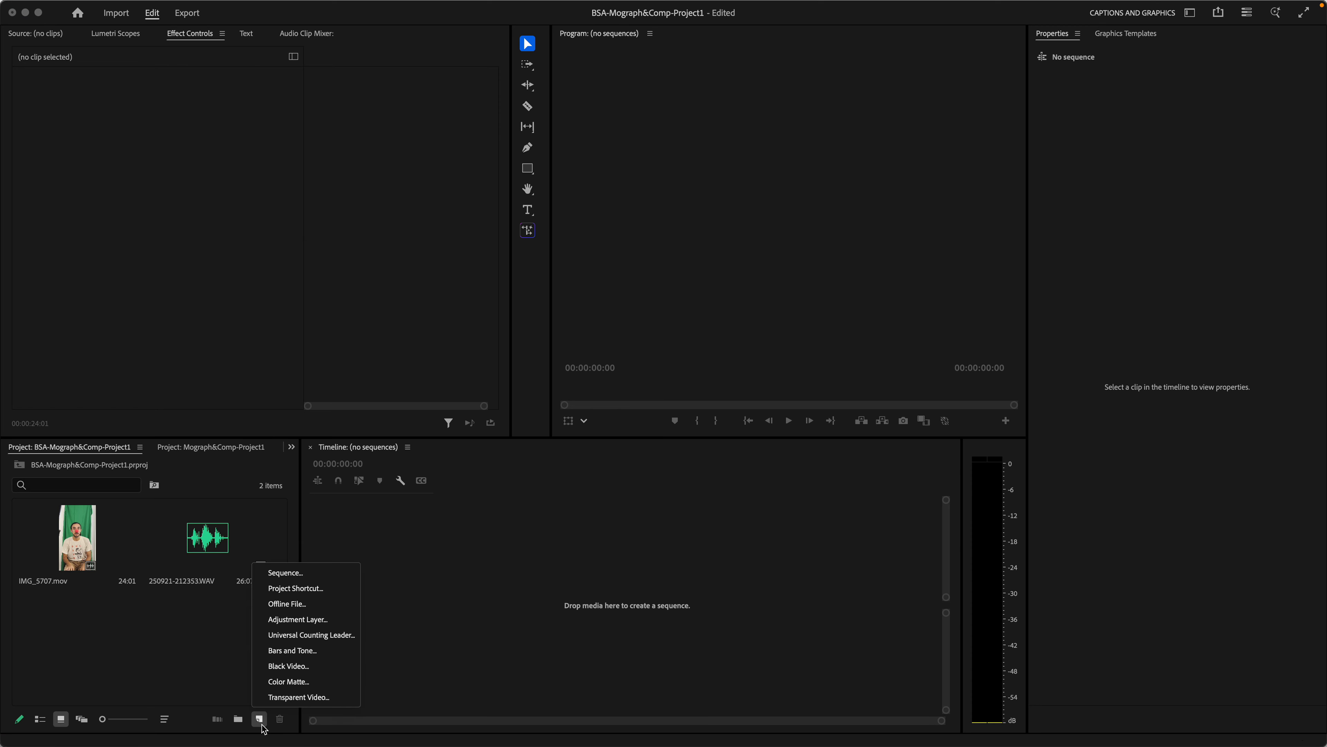
pyautogui.click(292, 573)
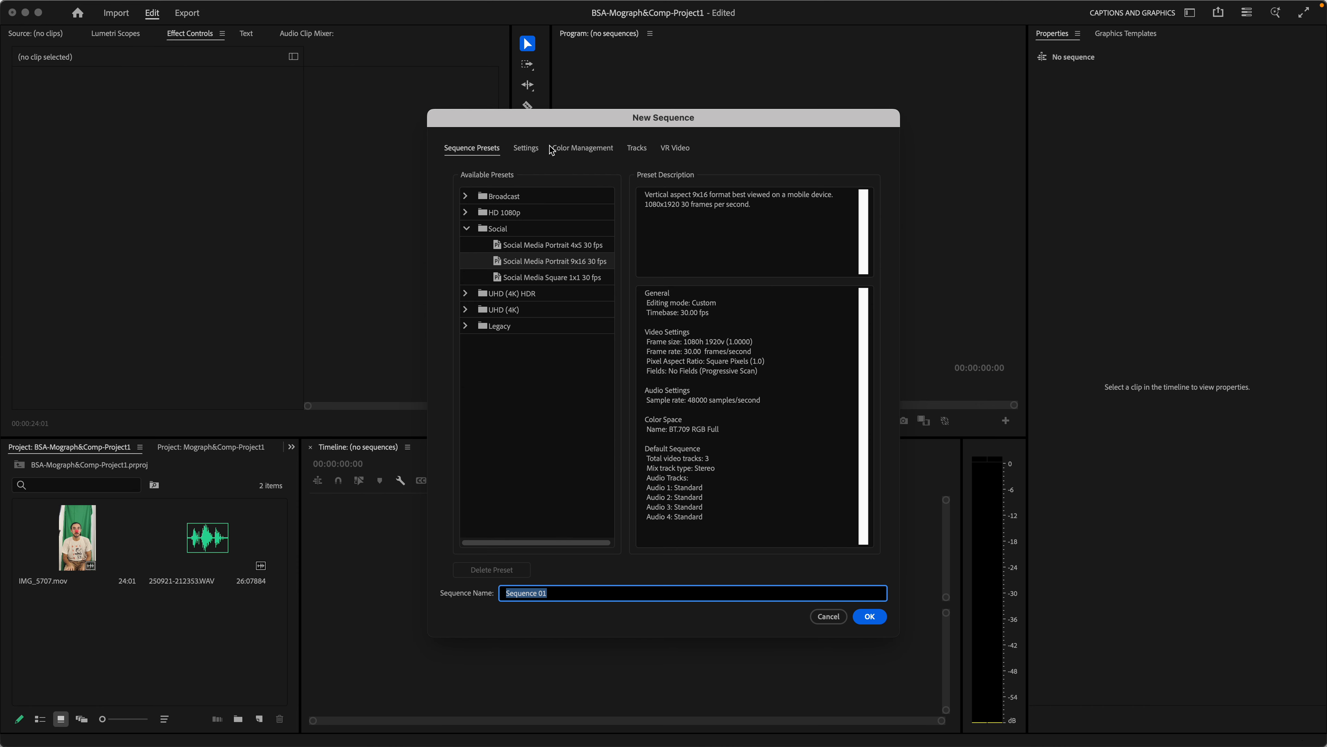
pyautogui.click(533, 152)
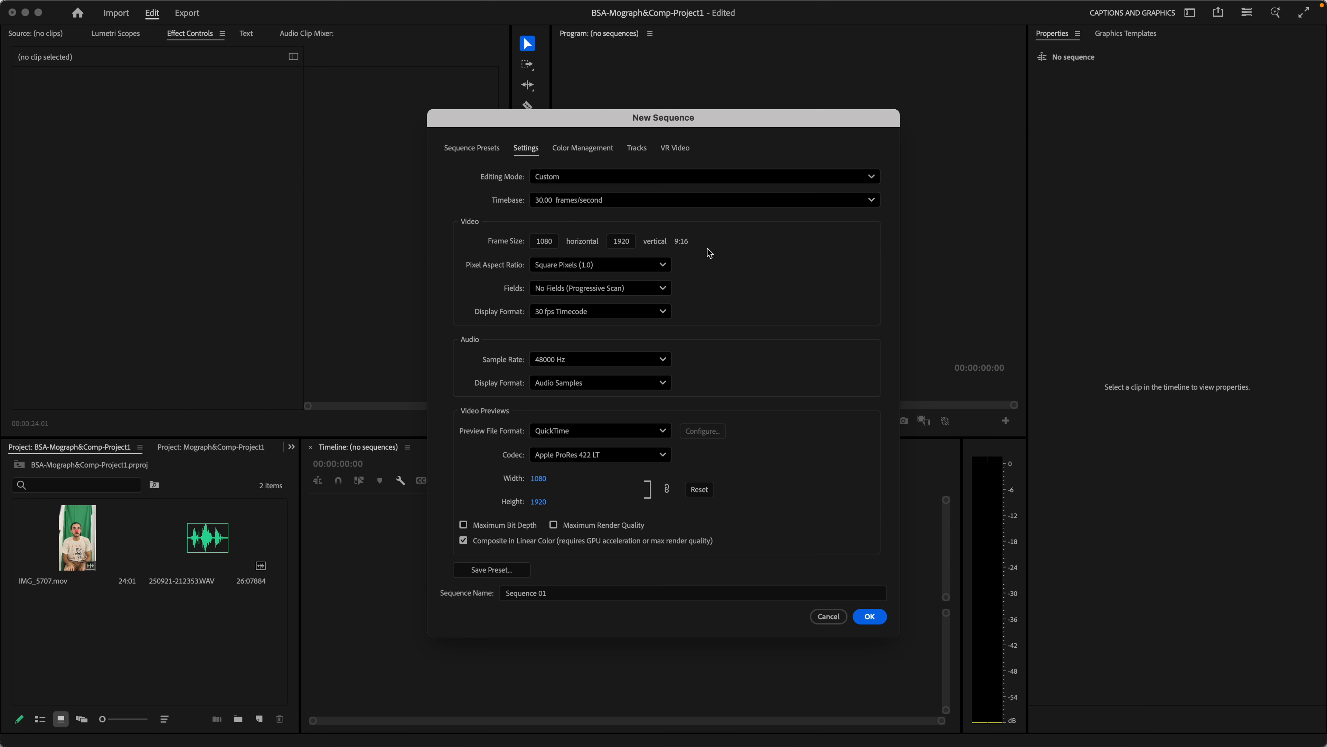
pyautogui.click(625, 458)
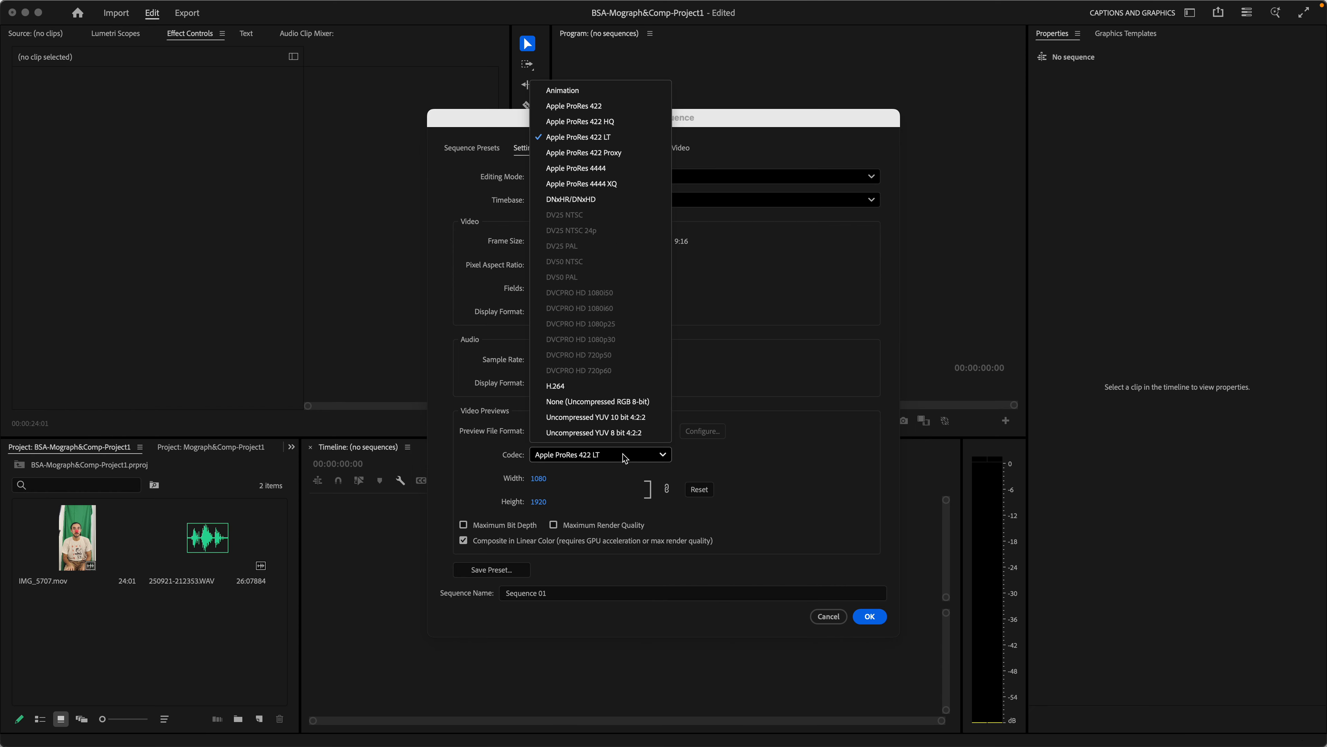
pyautogui.click(578, 388)
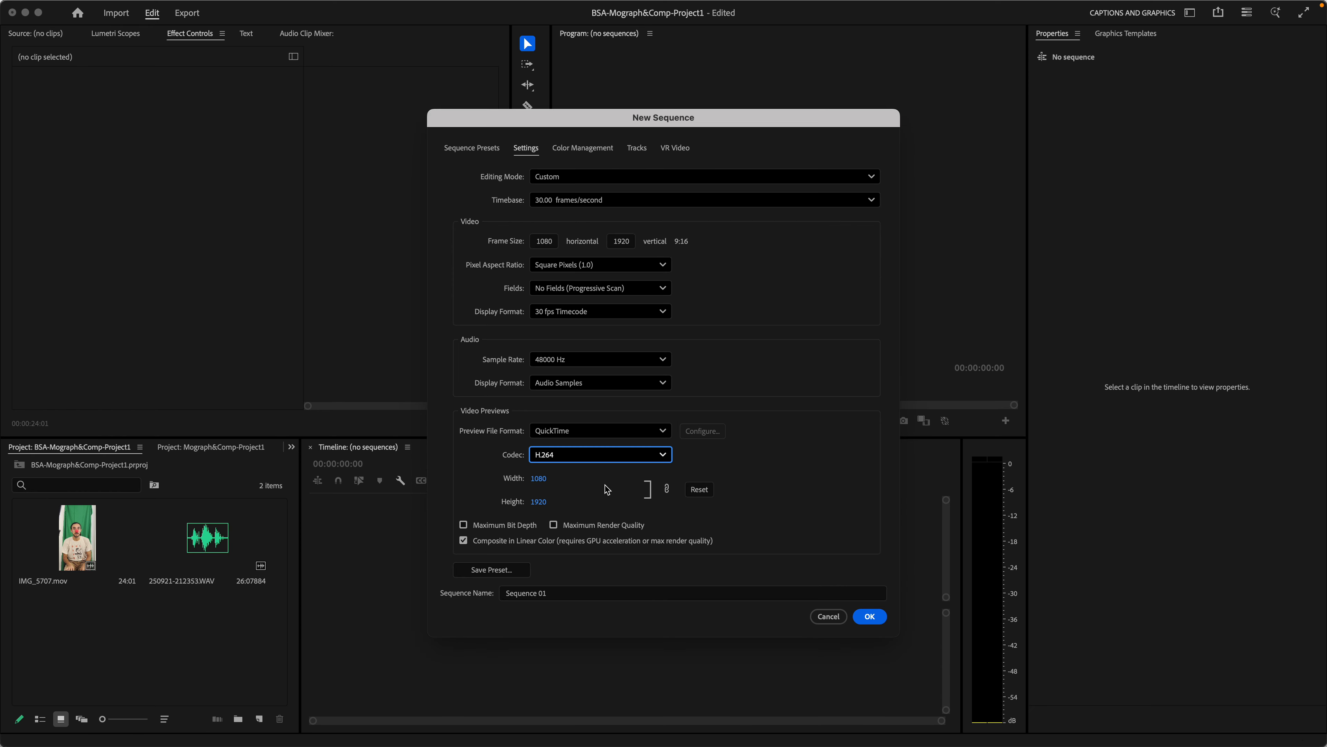
pyautogui.click(601, 430)
pyautogui.click(601, 430)
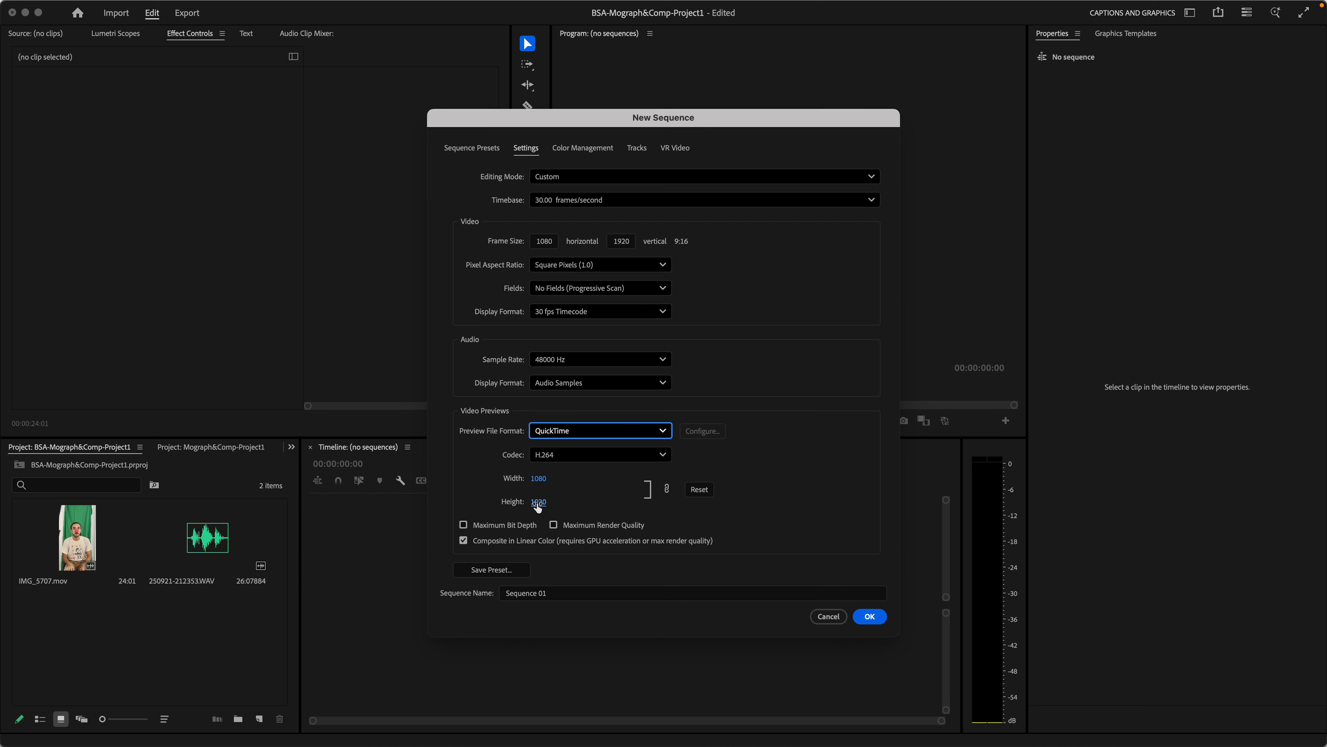
# - Name the new sequence Project 1 and create it
pyautogui.click(559, 593)
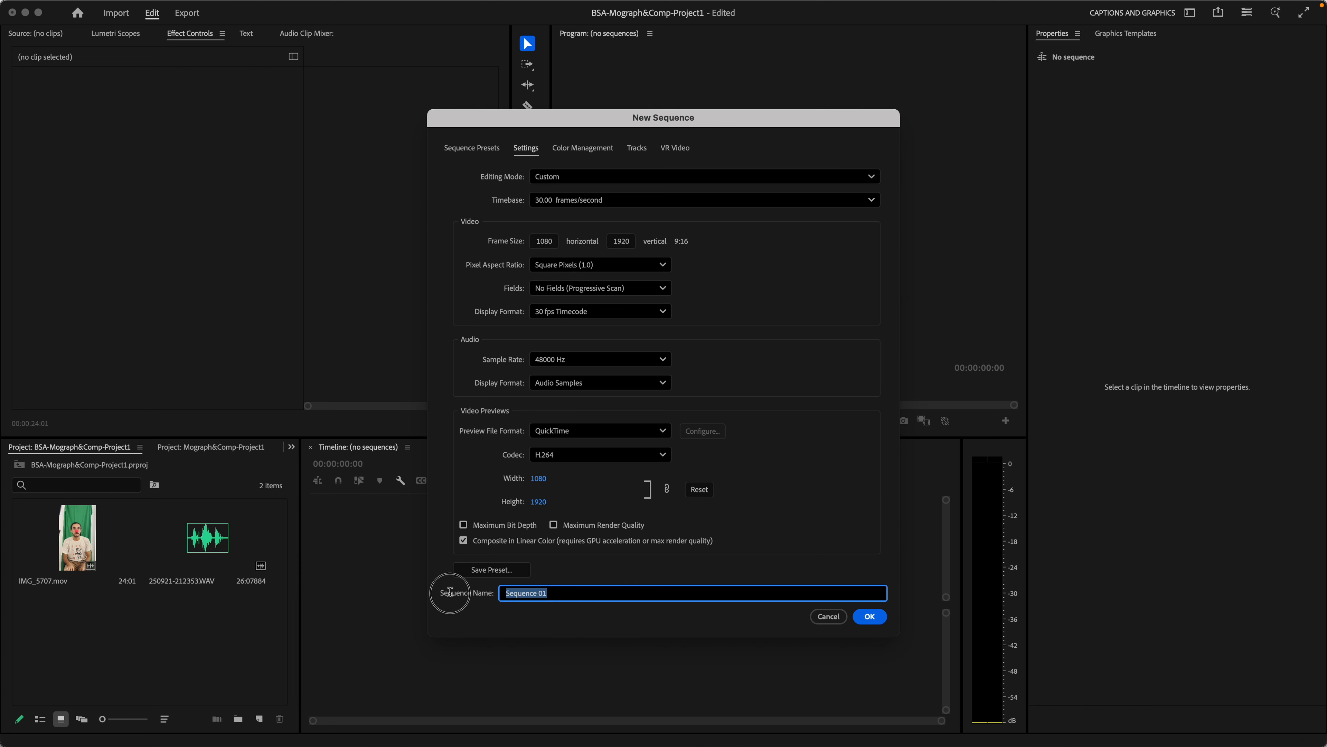
pyautogui.write('Project 1')
pyautogui.click(871, 620)
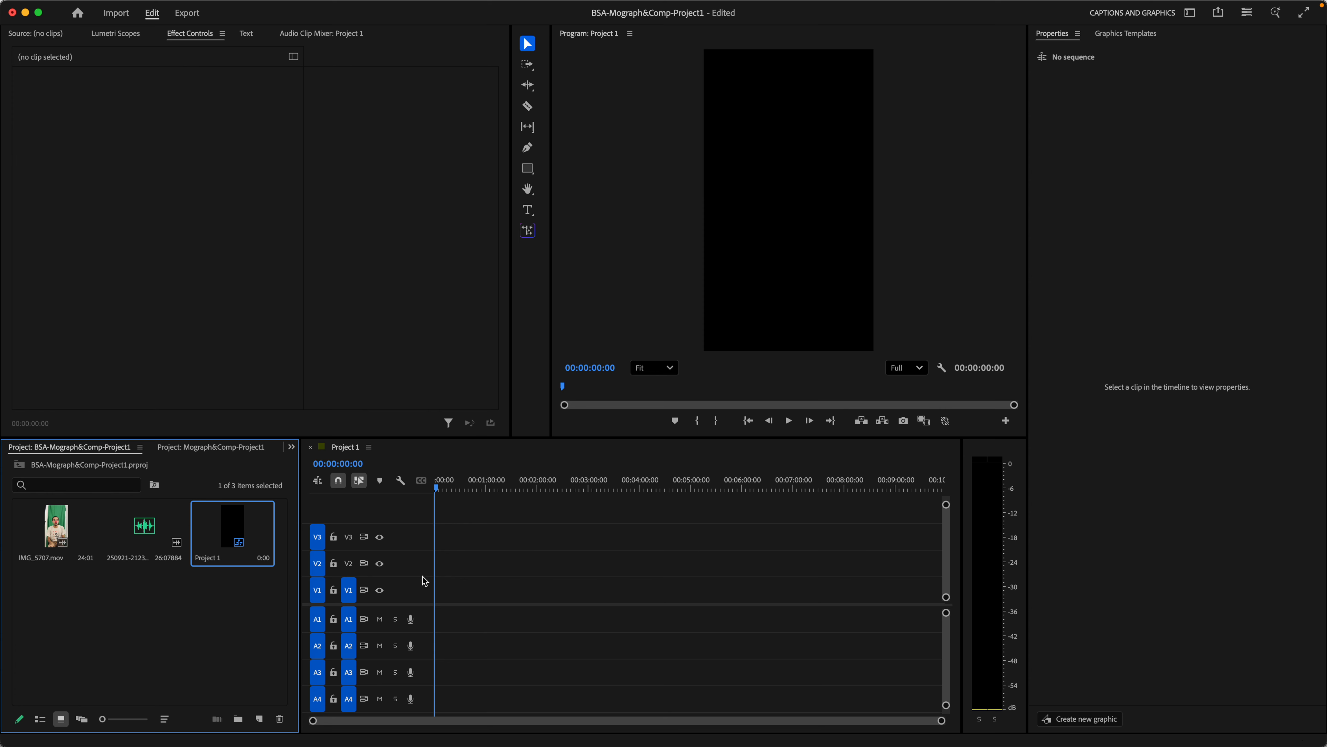
# - Place IMG_5707.mov on tracks V2 and A2 at about 35 seconds, keeping the existing sequence settings
pyautogui.click(510, 612)
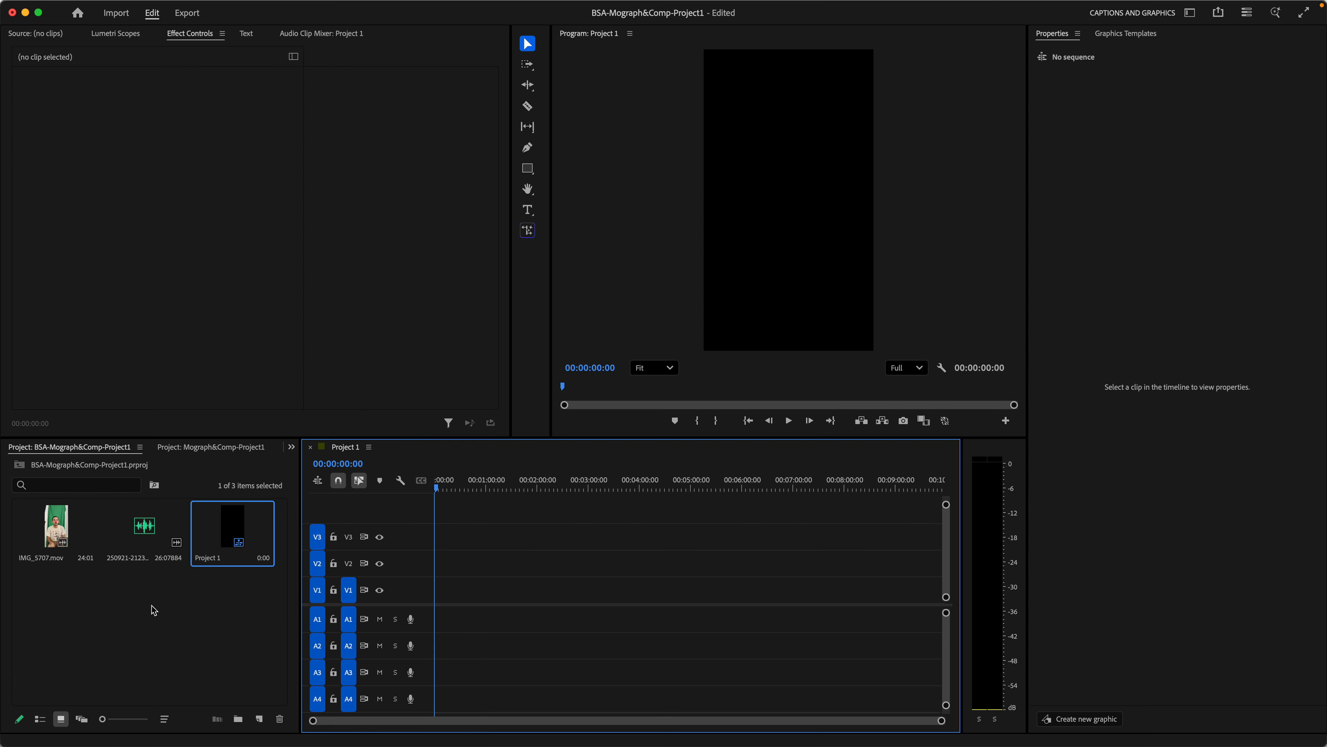
pyautogui.moveTo(65, 536); pyautogui.dragTo(465, 557)
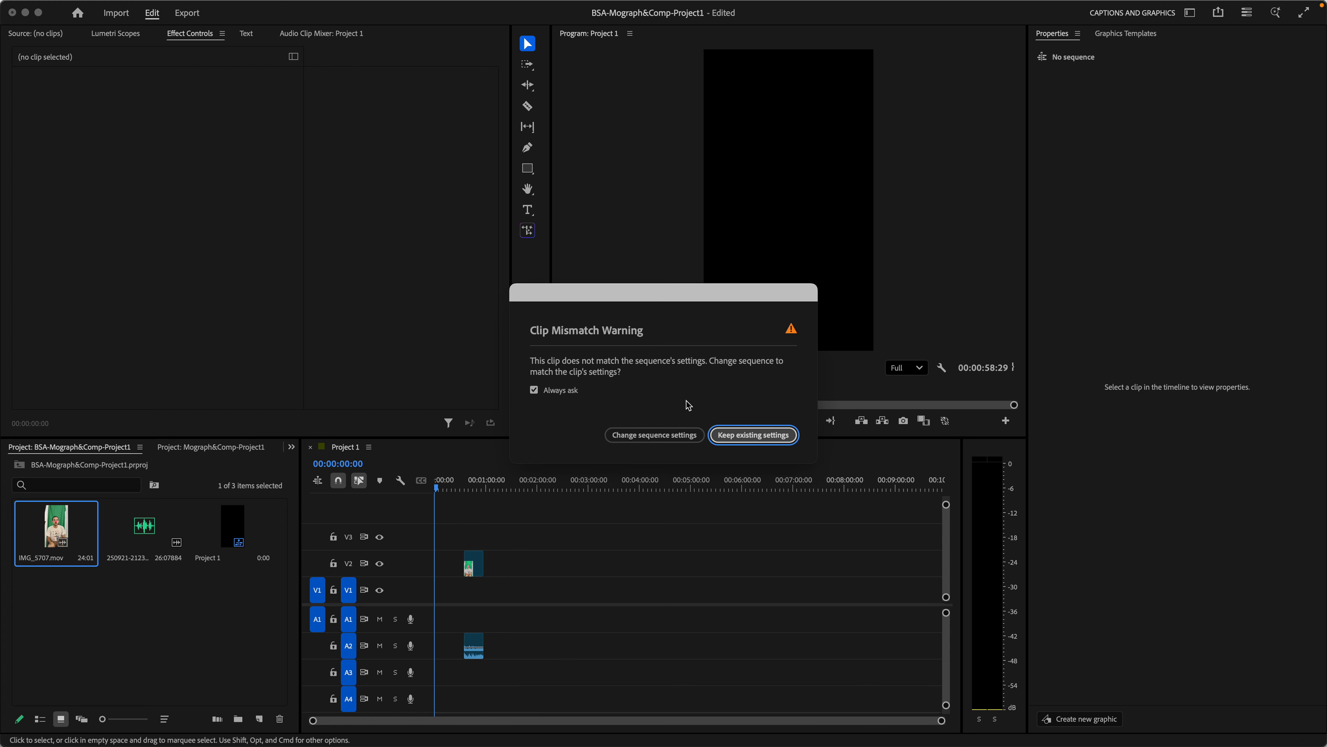
pyautogui.click(753, 435)
# - Play back parts of the IMG_5707.mov clip while trying the mute on track A1, and leave the track unmuted
pyautogui.click(473, 486)
pyautogui.press('space')
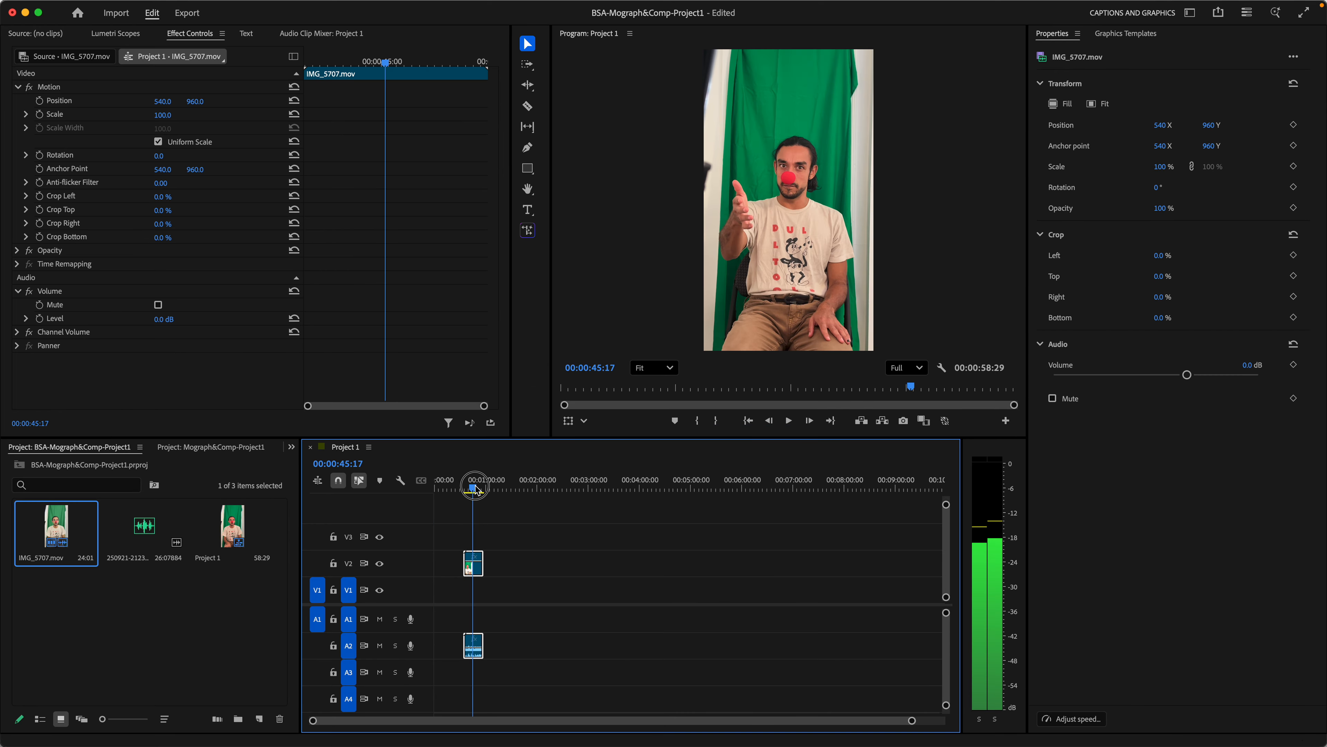
pyautogui.press('space')
pyautogui.click(380, 619)
pyautogui.click(469, 486)
pyautogui.press('space')
pyautogui.press('space')
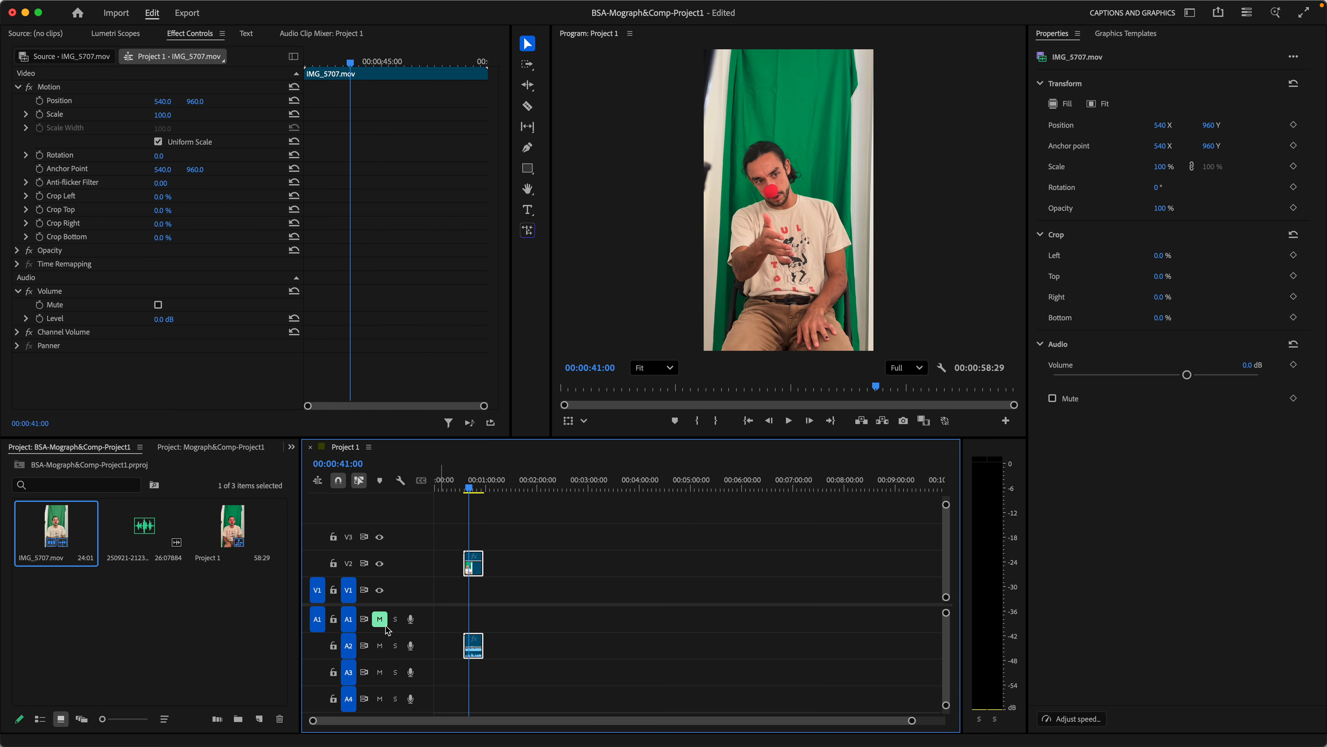
pyautogui.click(384, 624)
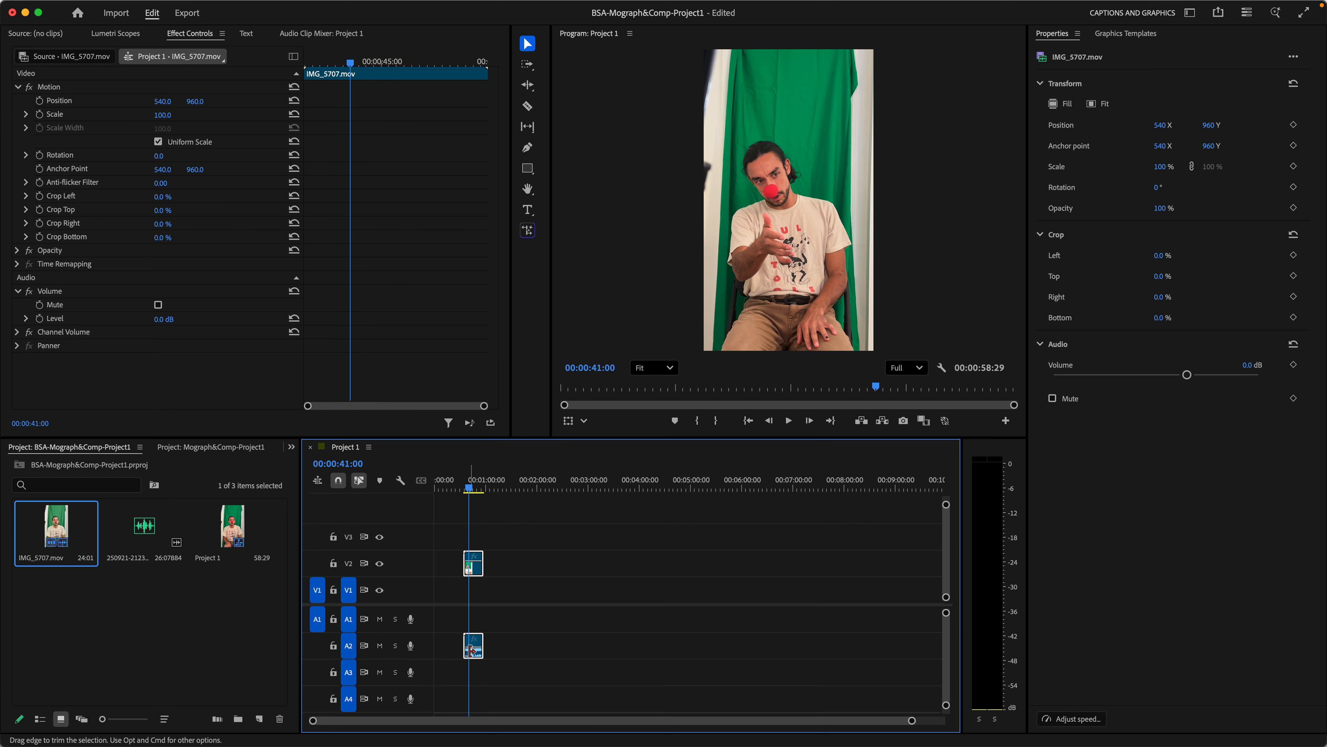
# - Move the IMG_5707.mov clip with its audio down to tracks V1 and A1
pyautogui.click(480, 651)
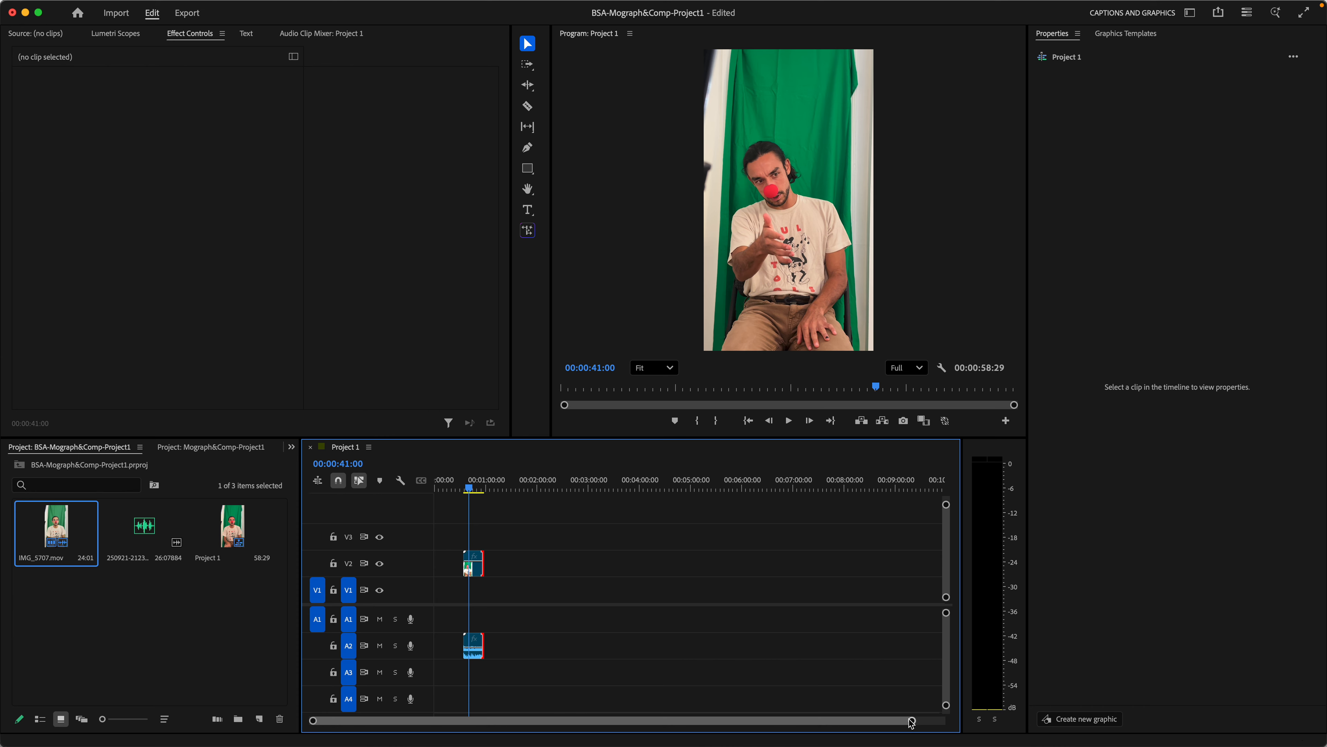
pyautogui.moveTo(911, 723); pyautogui.dragTo(714, 720)
pyautogui.moveTo(512, 721); pyautogui.dragTo(468, 725)
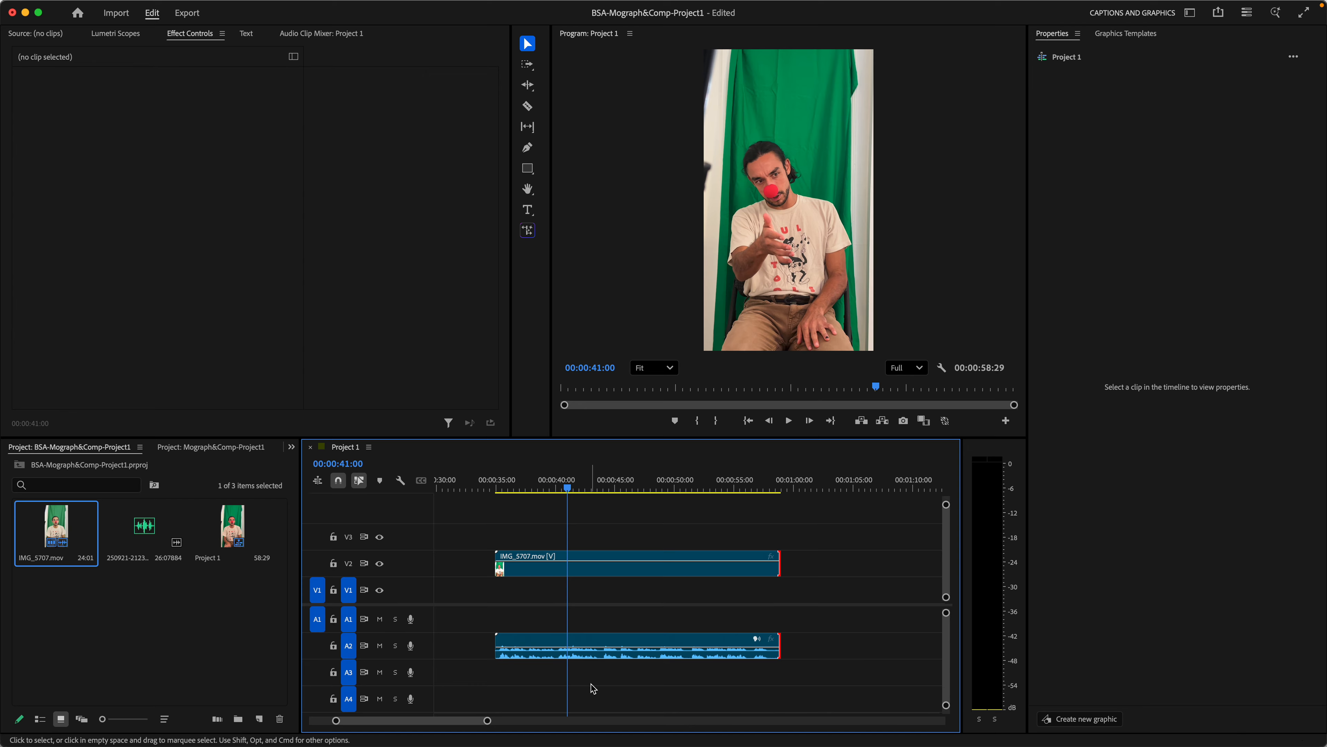
pyautogui.click(610, 642)
pyautogui.moveTo(611, 642); pyautogui.dragTo(587, 613)
pyautogui.moveTo(563, 502); pyautogui.dragTo(510, 503)
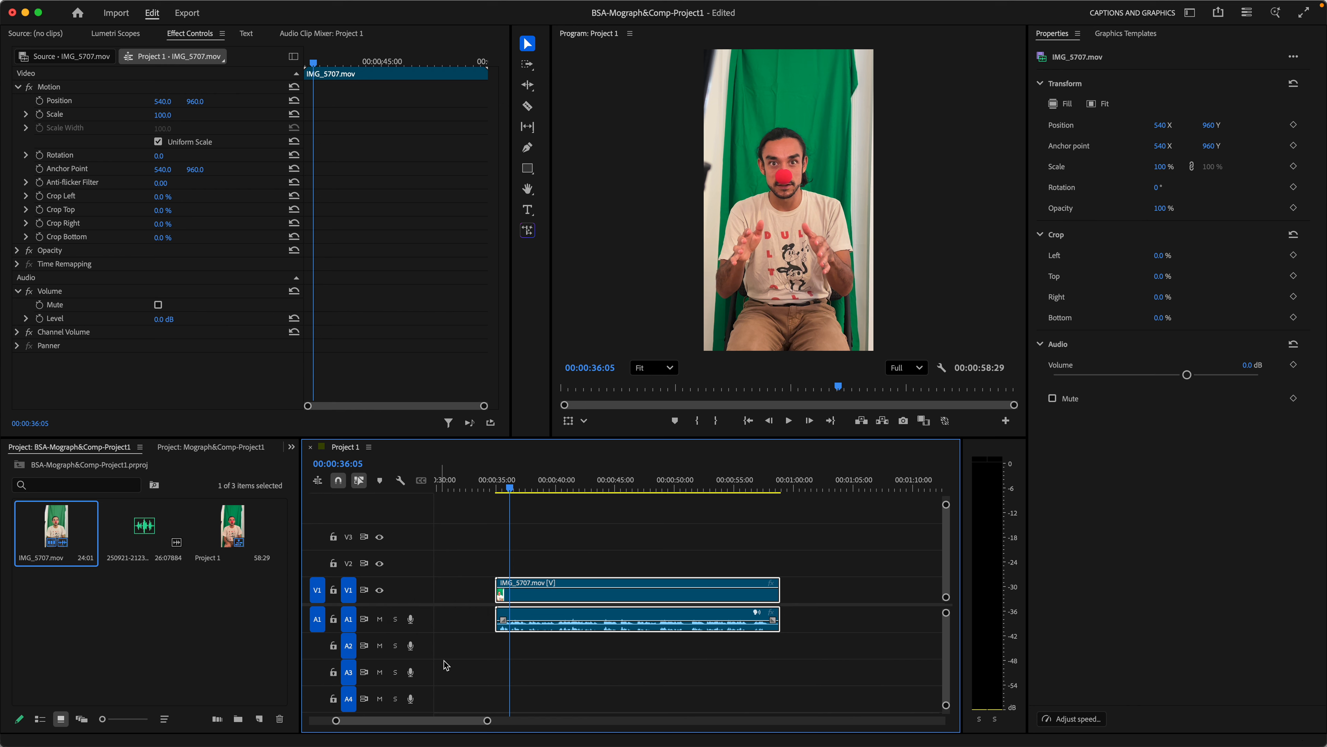
# - Mute track A1 and place 250921-212353.WAV on track A2 with its end aligned to the end of the video clip
pyautogui.click(380, 619)
pyautogui.moveTo(509, 492); pyautogui.dragTo(558, 494)
pyautogui.click(147, 535)
pyautogui.moveTo(148, 531); pyautogui.dragTo(468, 650)
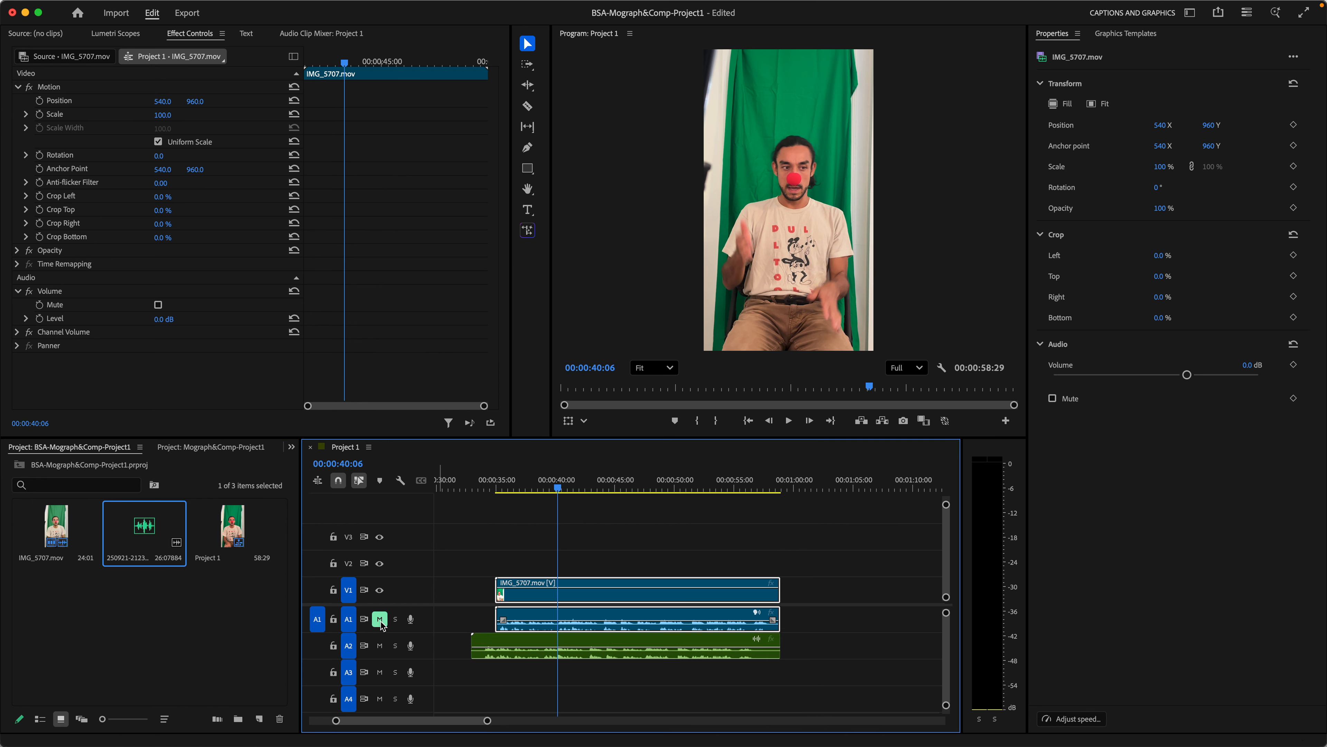
# - Listen to the start of the WAV recording alone, then unmute track A1 and play both audio tracks together
pyautogui.click(477, 486)
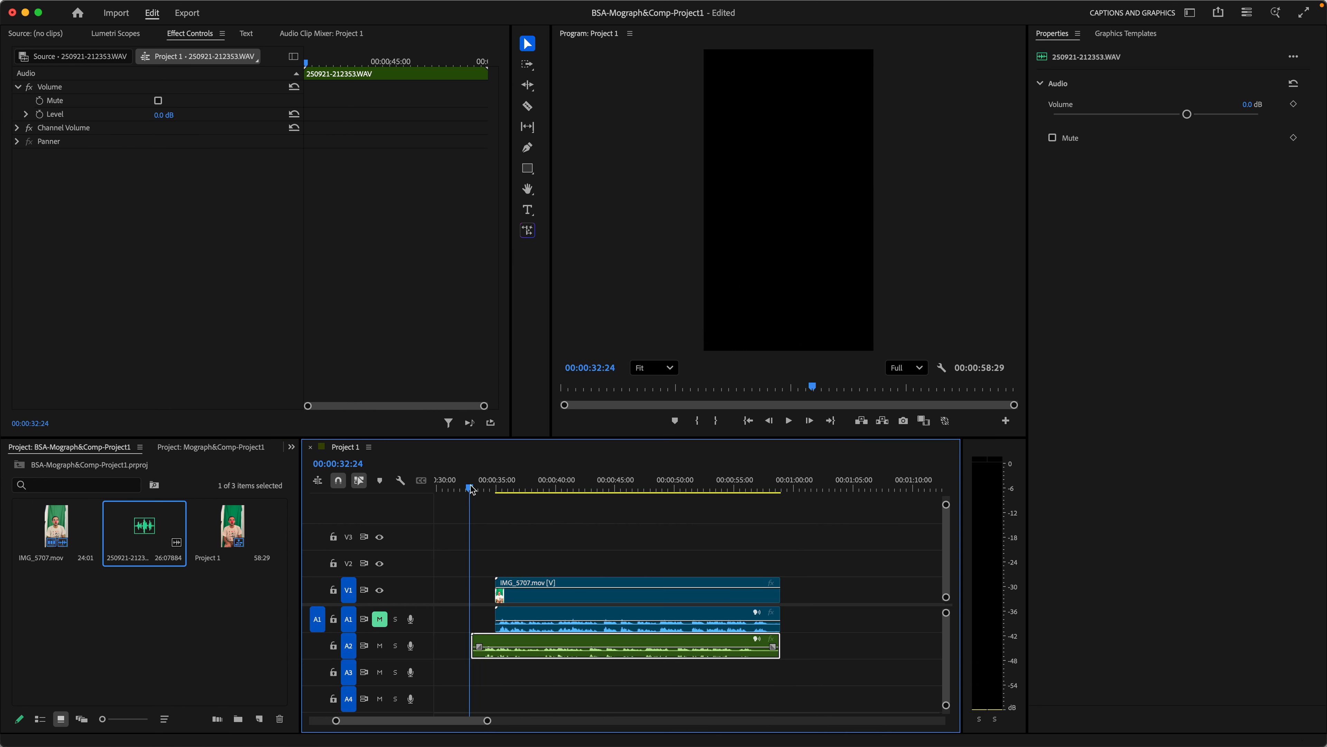
pyautogui.press('space')
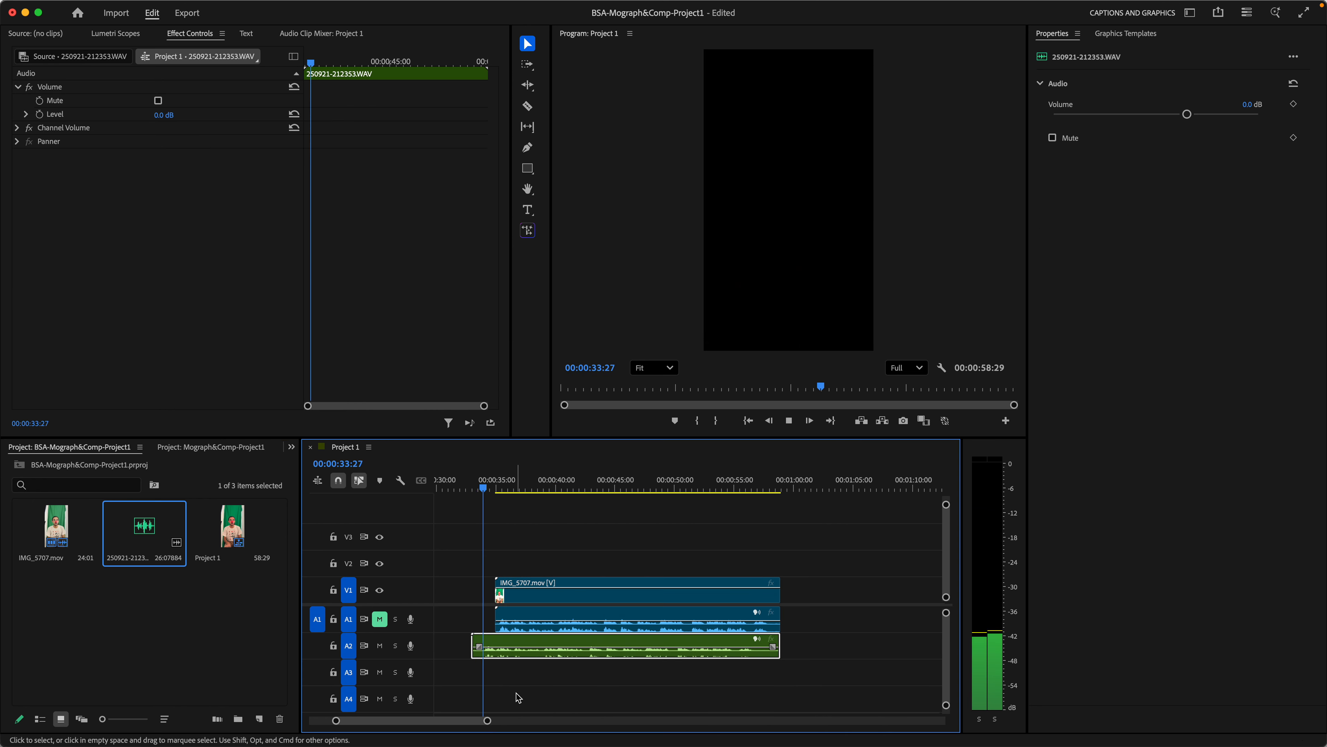
pyautogui.press('space')
pyautogui.click(380, 620)
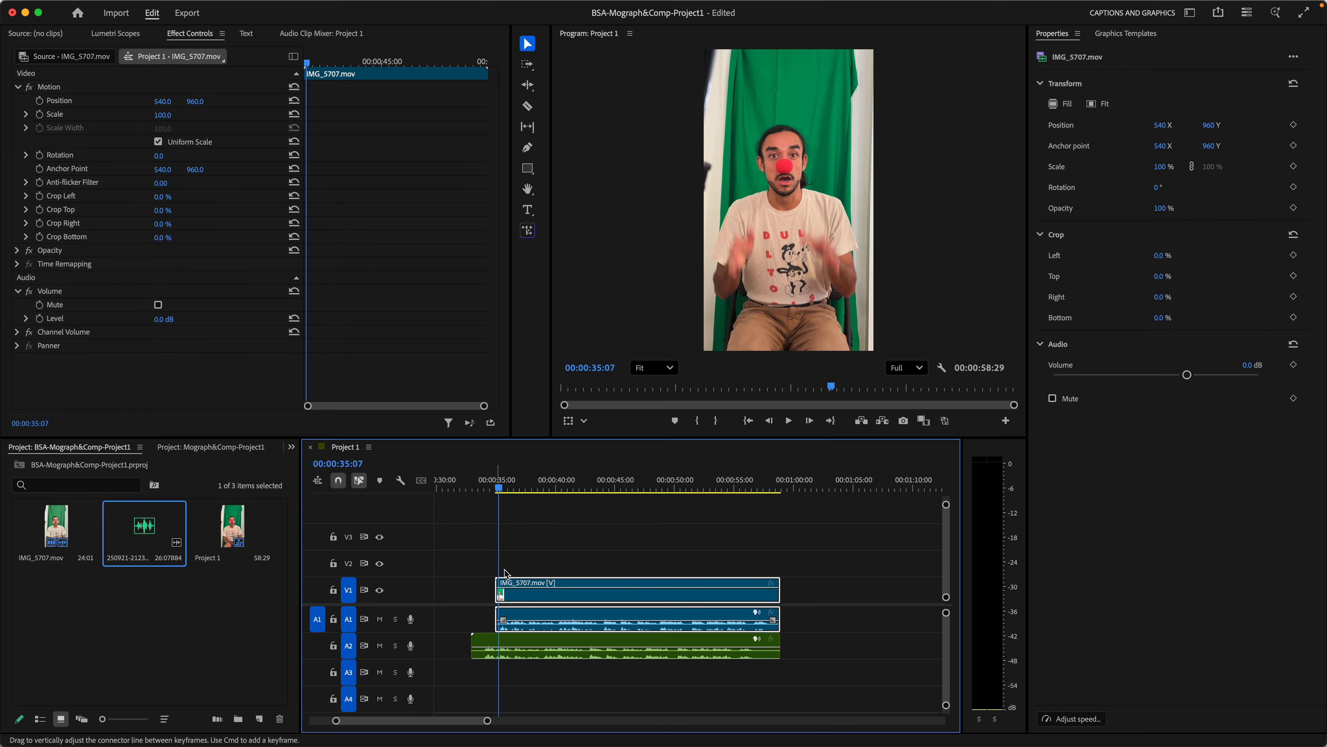
pyautogui.press('space')
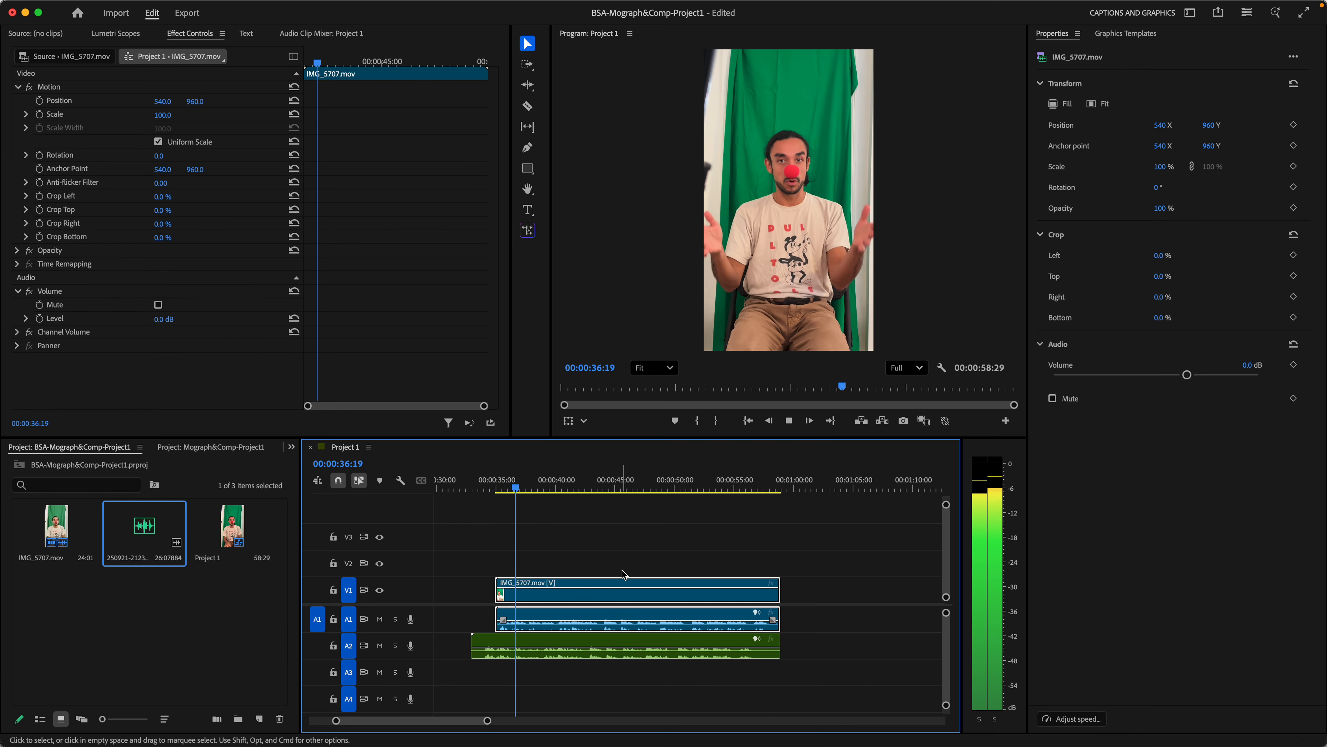
pyautogui.press('space')
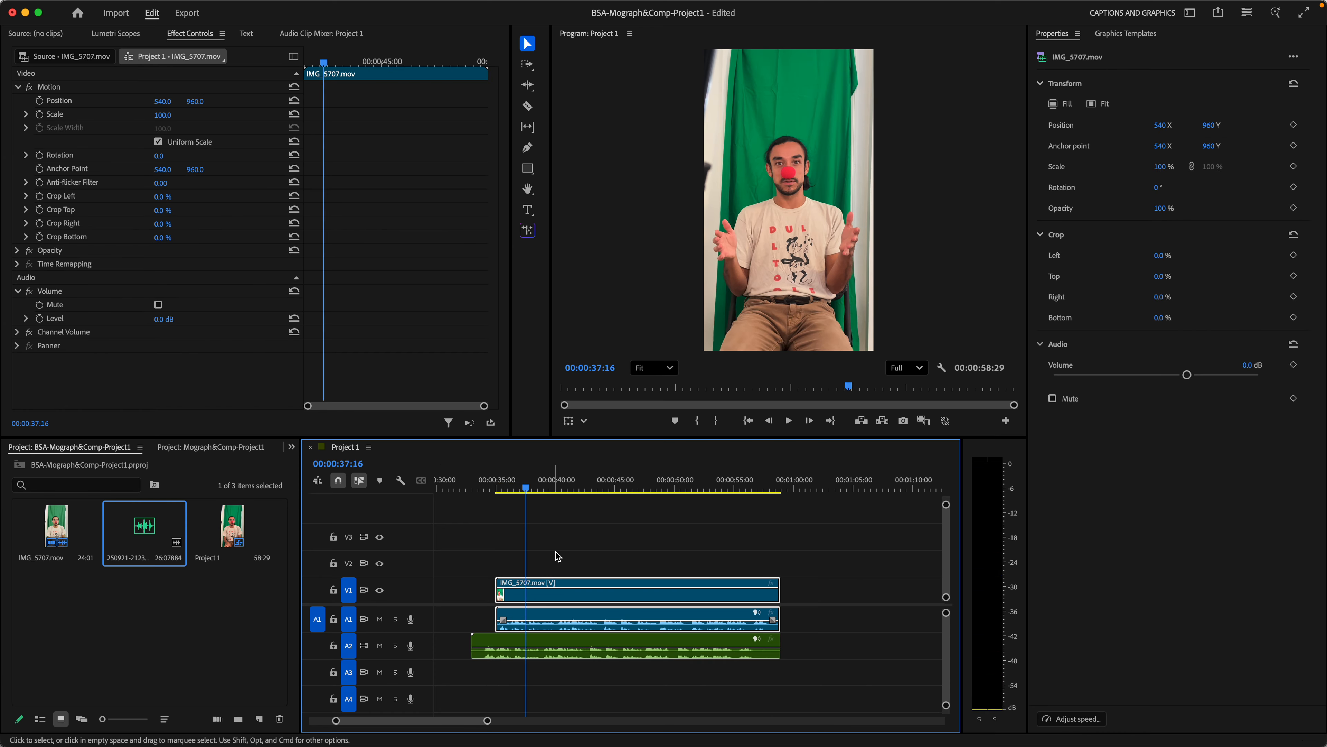
# - Enlarge tracks A1 and A2 to show their waveforms and play the opening of the video clip to compare the audio
pyautogui.moveTo(489, 719); pyautogui.dragTo(433, 719)
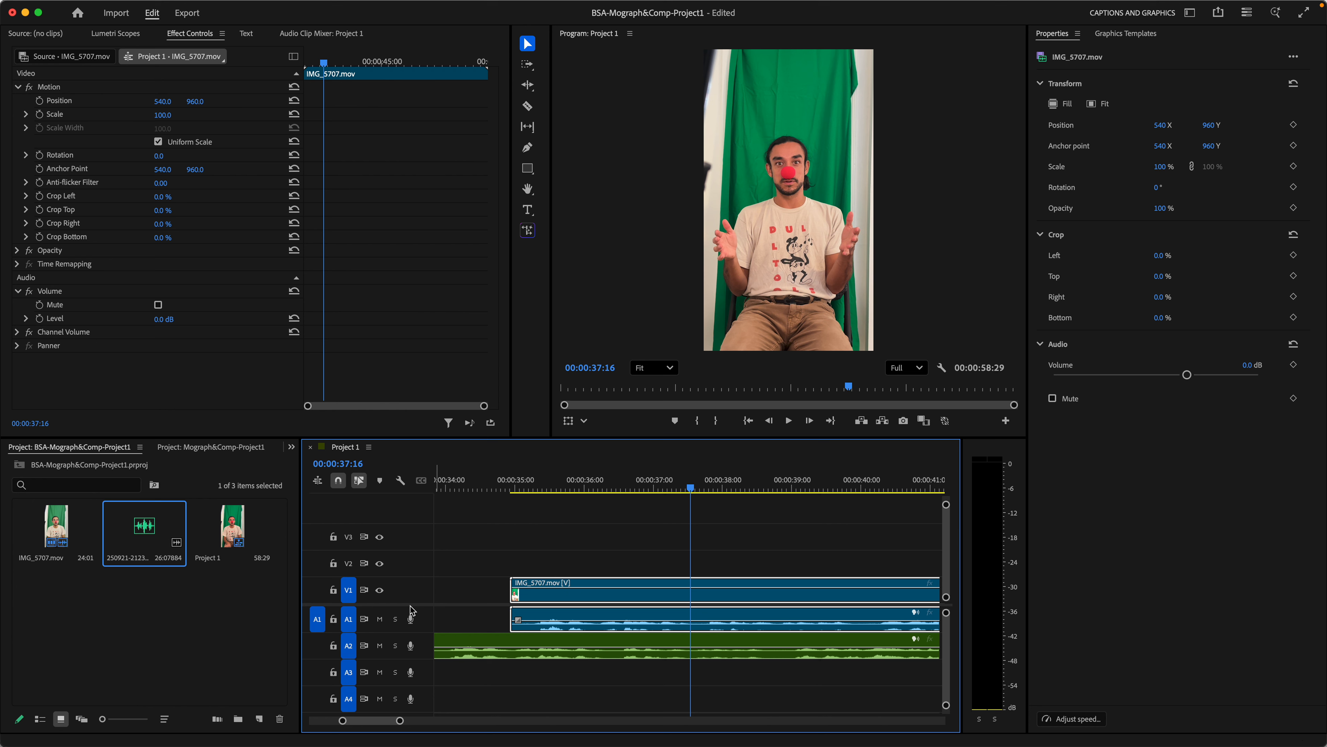
pyautogui.moveTo(411, 604); pyautogui.dragTo(410, 563)
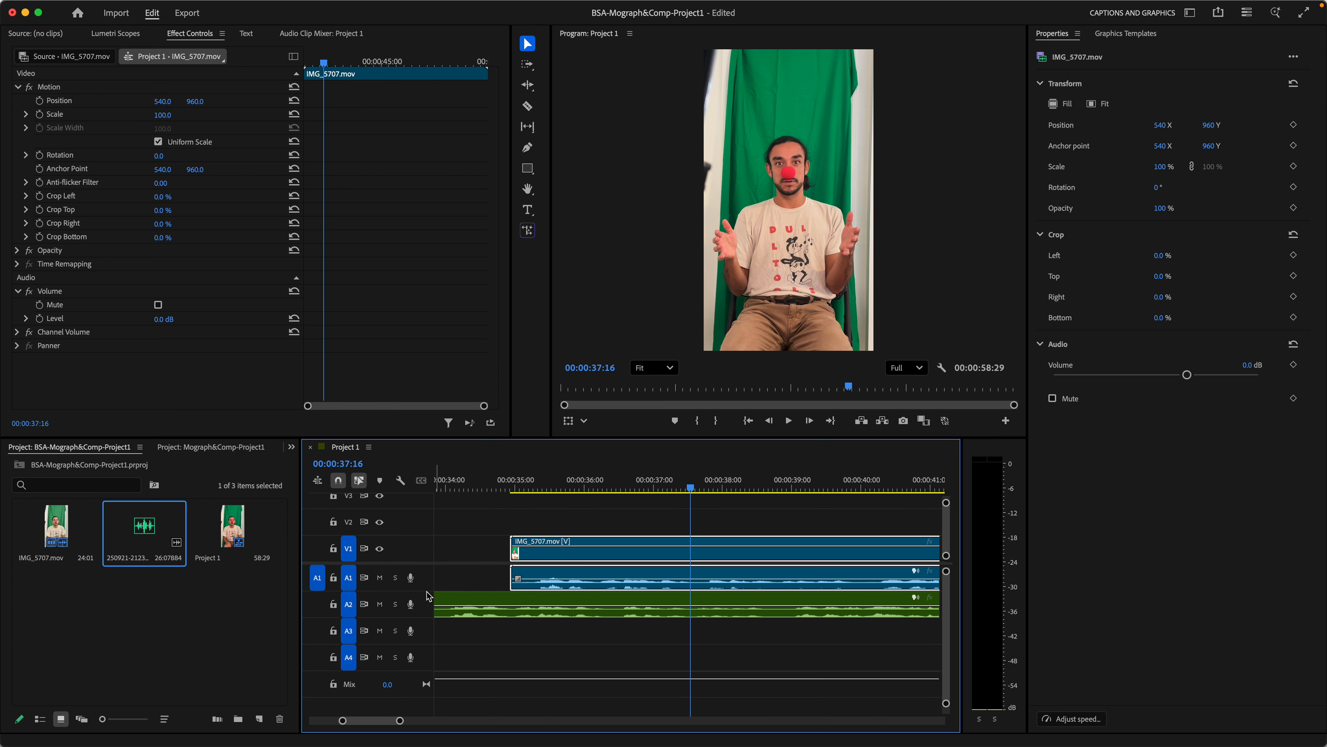
pyautogui.moveTo(426, 592); pyautogui.dragTo(425, 621)
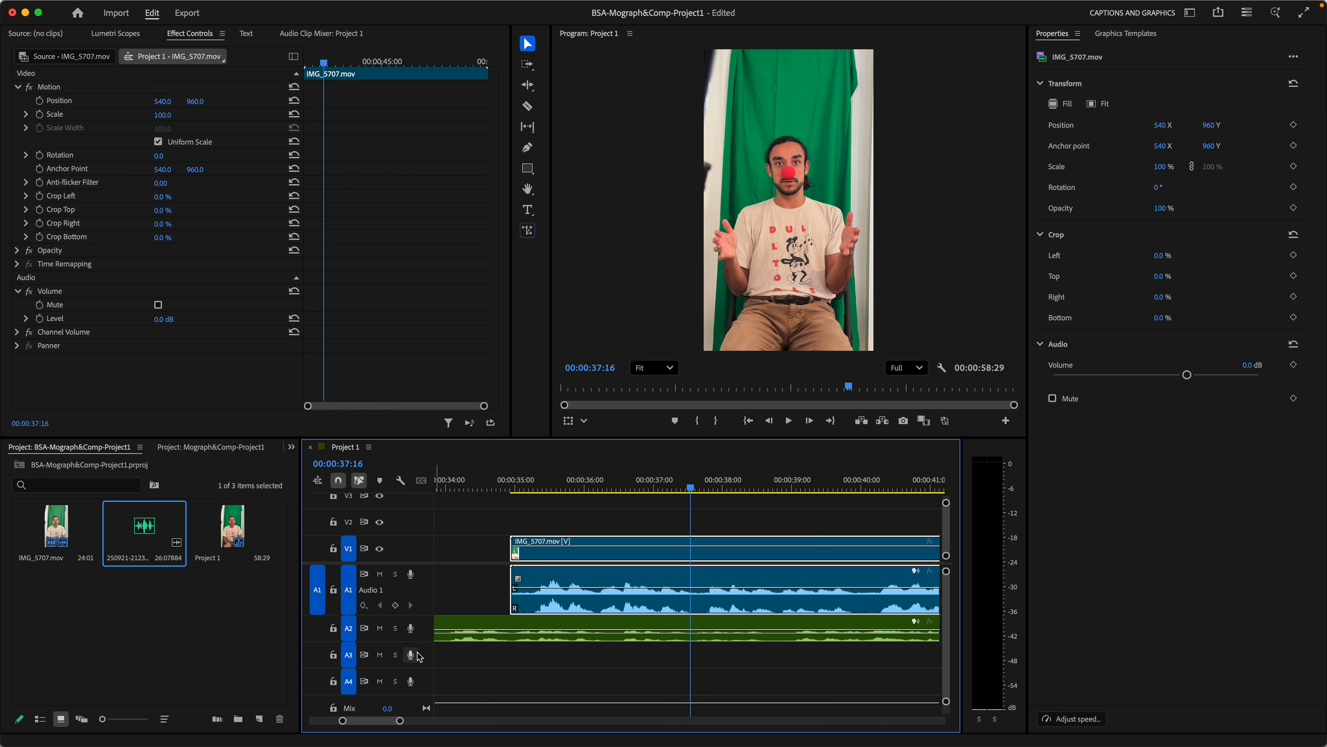
pyautogui.moveTo(421, 642); pyautogui.dragTo(422, 669)
pyautogui.moveTo(589, 486); pyautogui.dragTo(540, 493)
pyautogui.press('space')
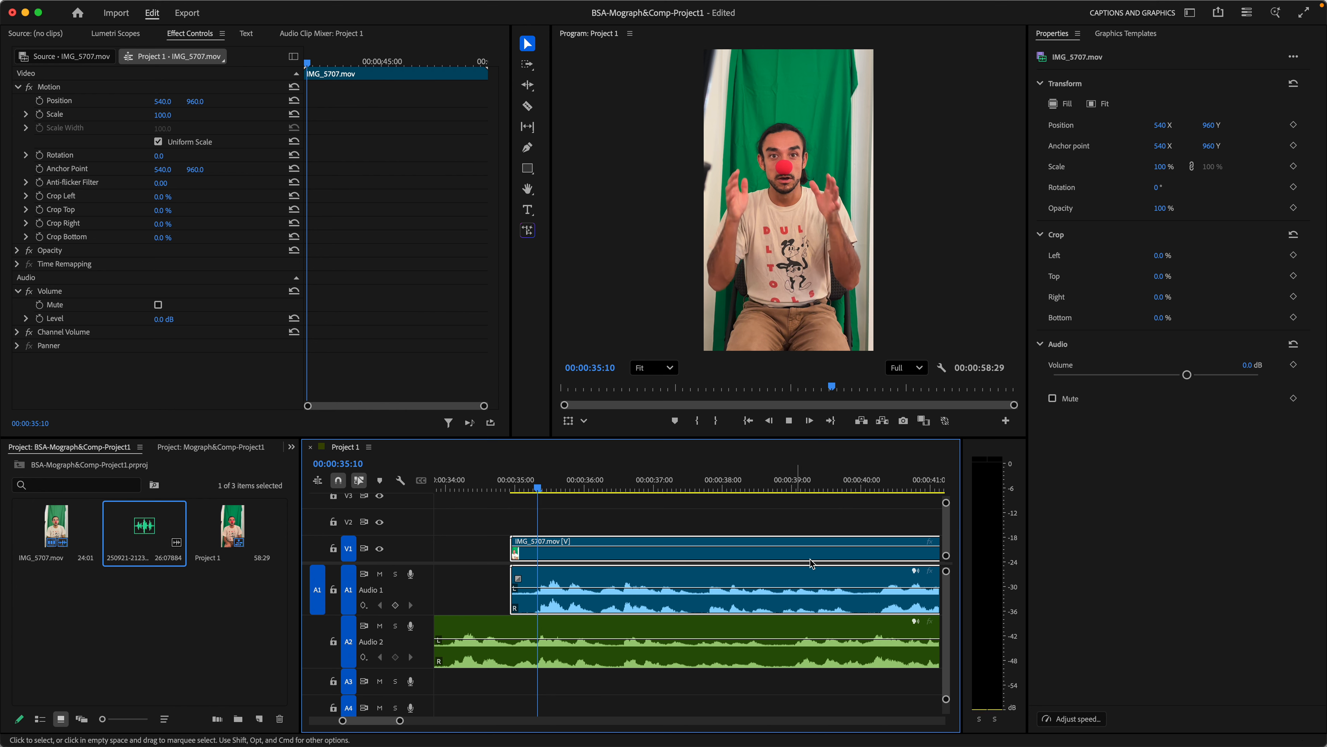
pyautogui.press('space')
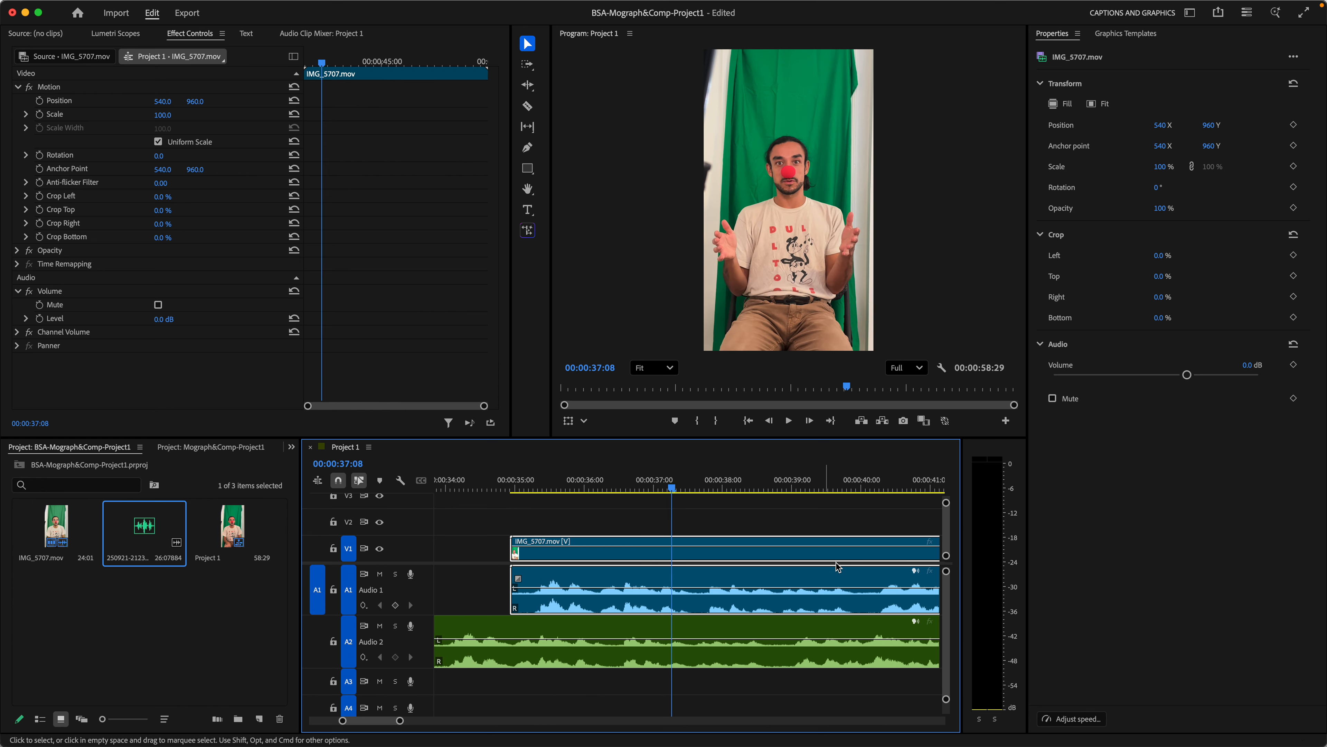
# - Synchronize the IMG_5707.mov clip and 250921-212353.WAV in the timeline using audio track channel 1
pyautogui.click(581, 686)
pyautogui.click(629, 609)
pyautogui.keyDown('shift'); pyautogui.click(572, 641); pyautogui.keyUp('shift')
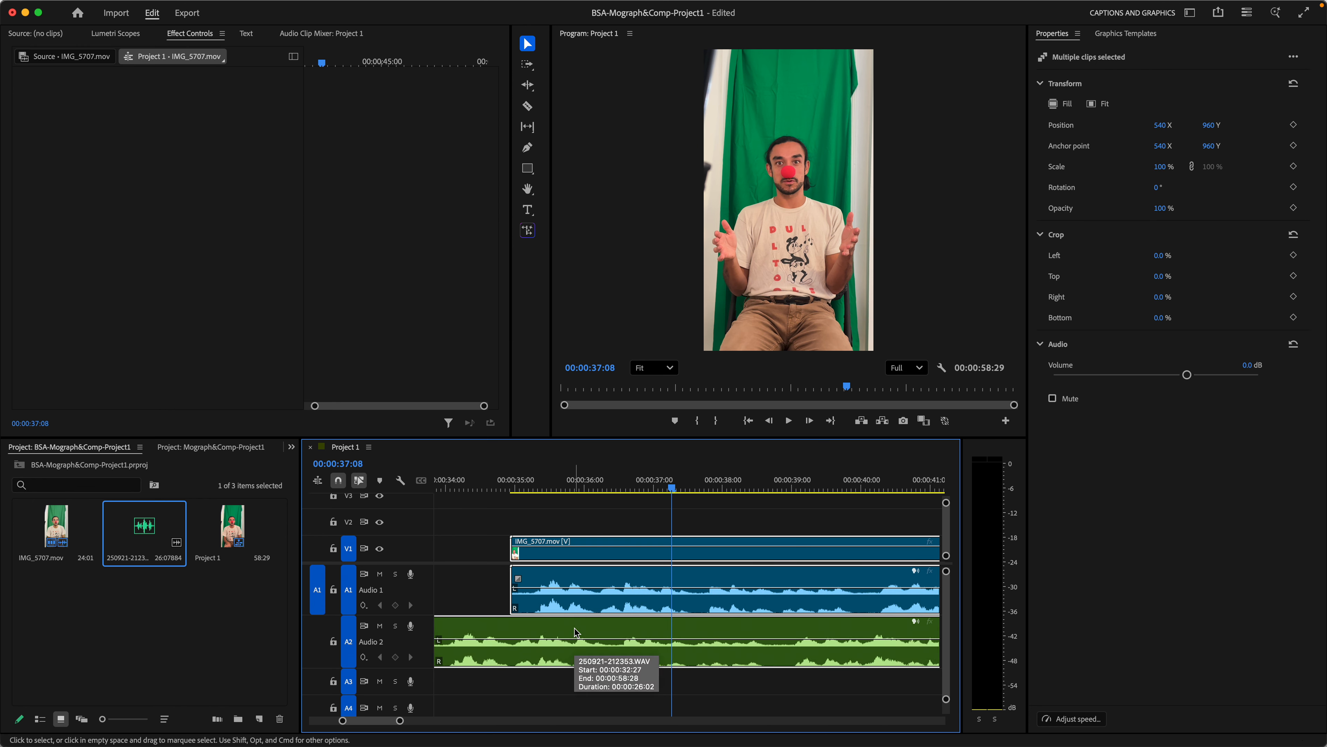
pyautogui.moveTo(631, 691); pyautogui.dragTo(581, 606)
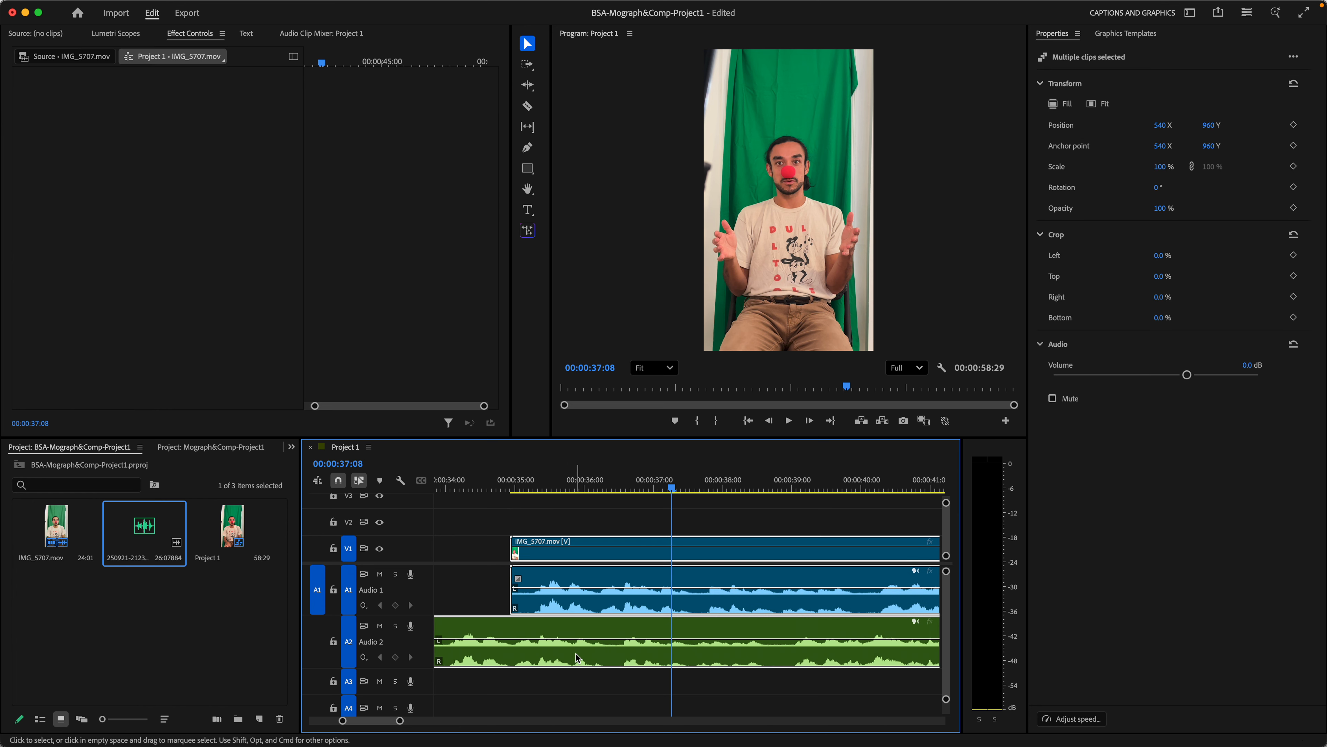
pyautogui.rightClick(578, 635)
pyautogui.moveTo(635, 735)
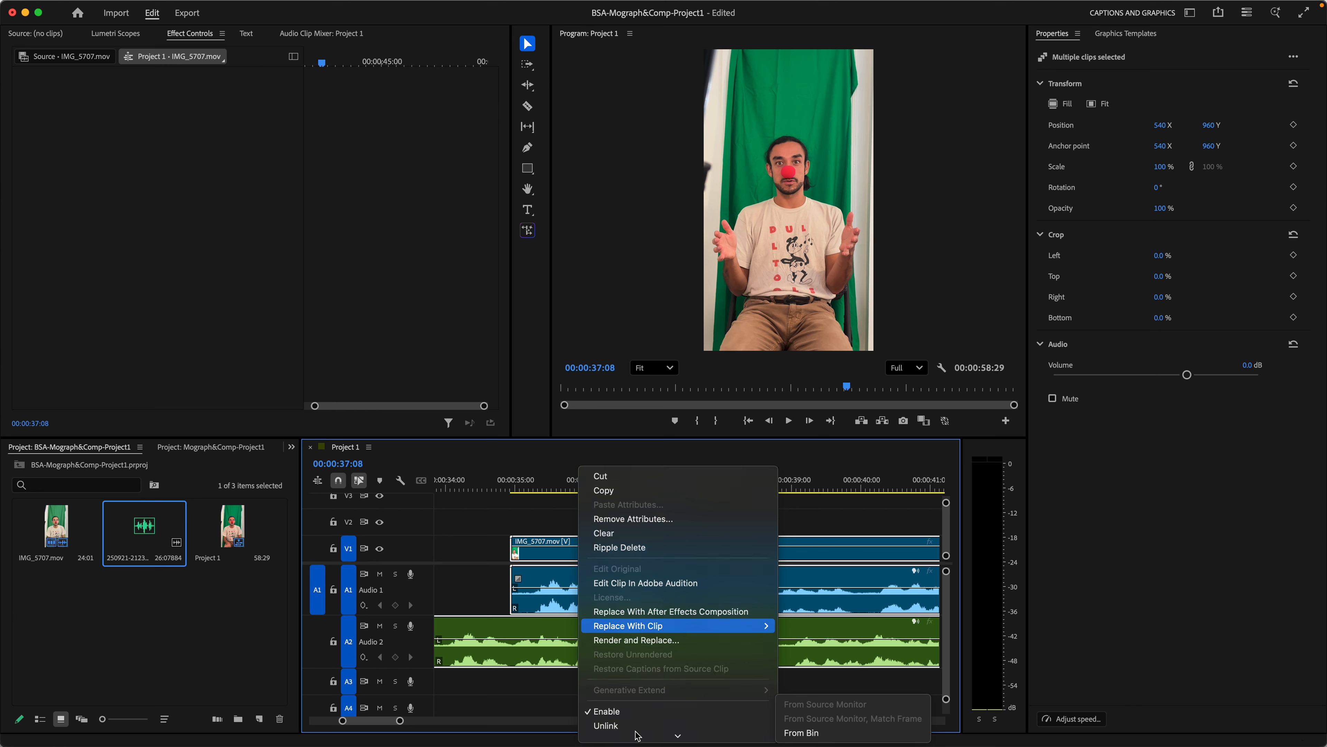
pyautogui.click(431, 542)
pyautogui.rightClick(599, 548)
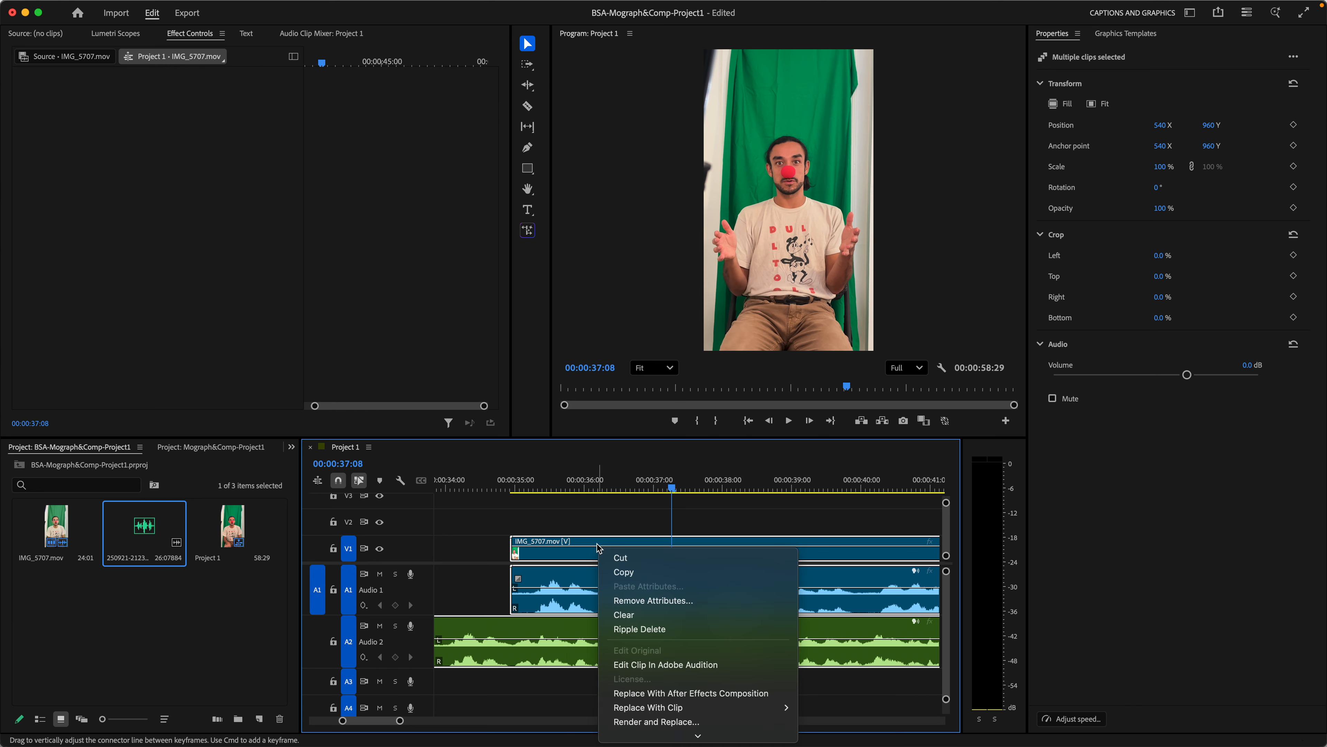
pyautogui.moveTo(697, 734)
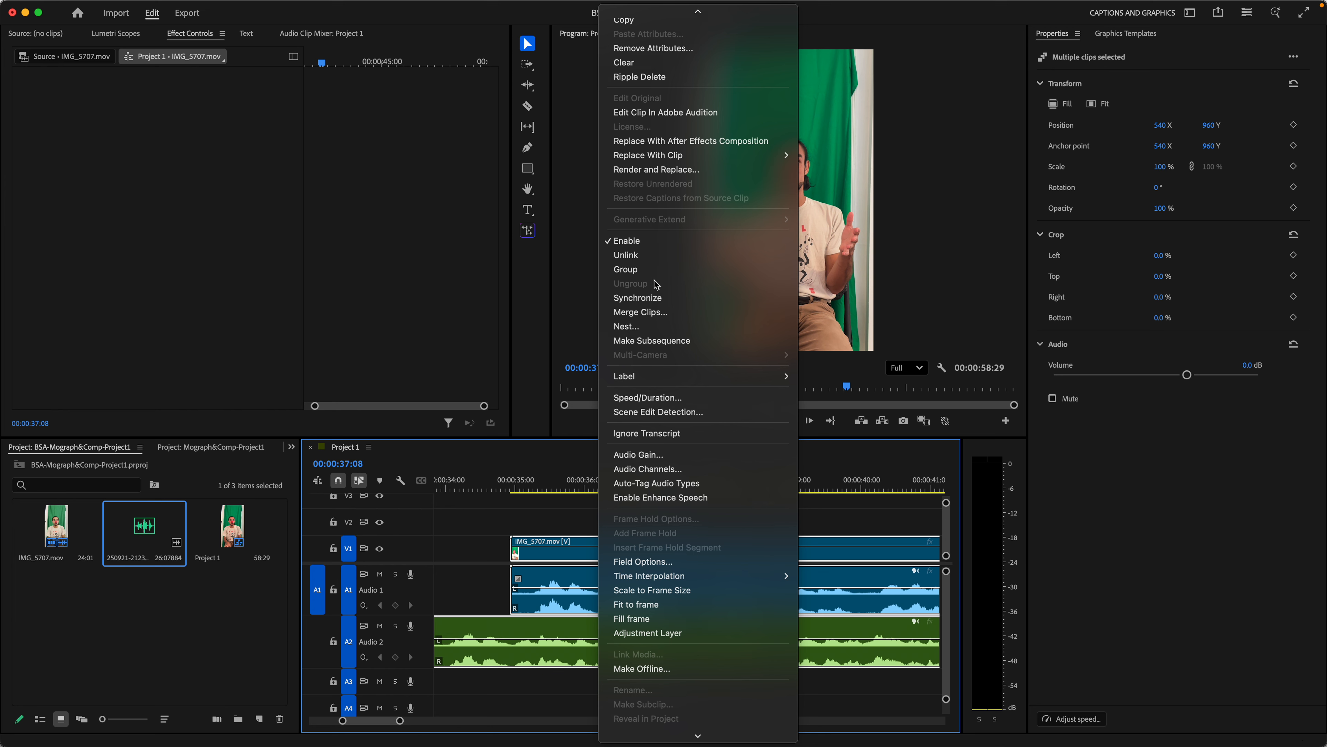
pyautogui.click(656, 298)
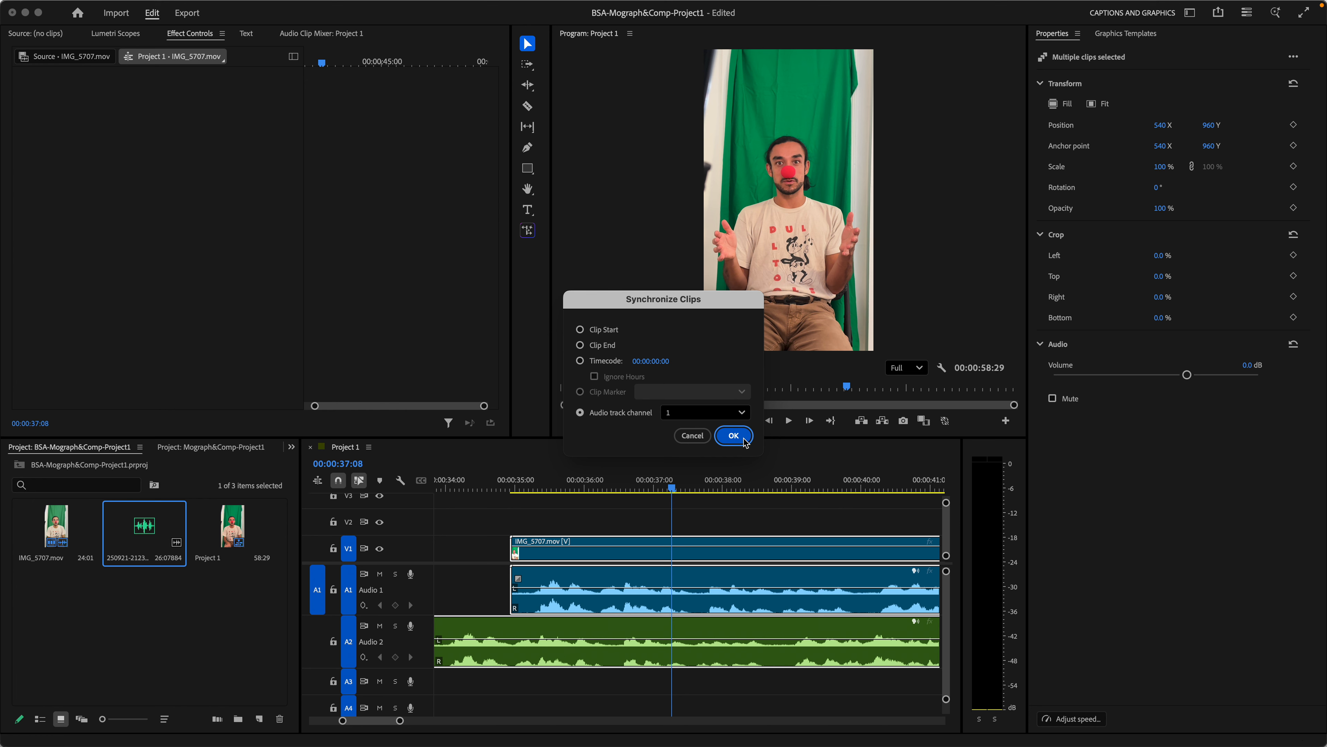
pyautogui.click(734, 435)
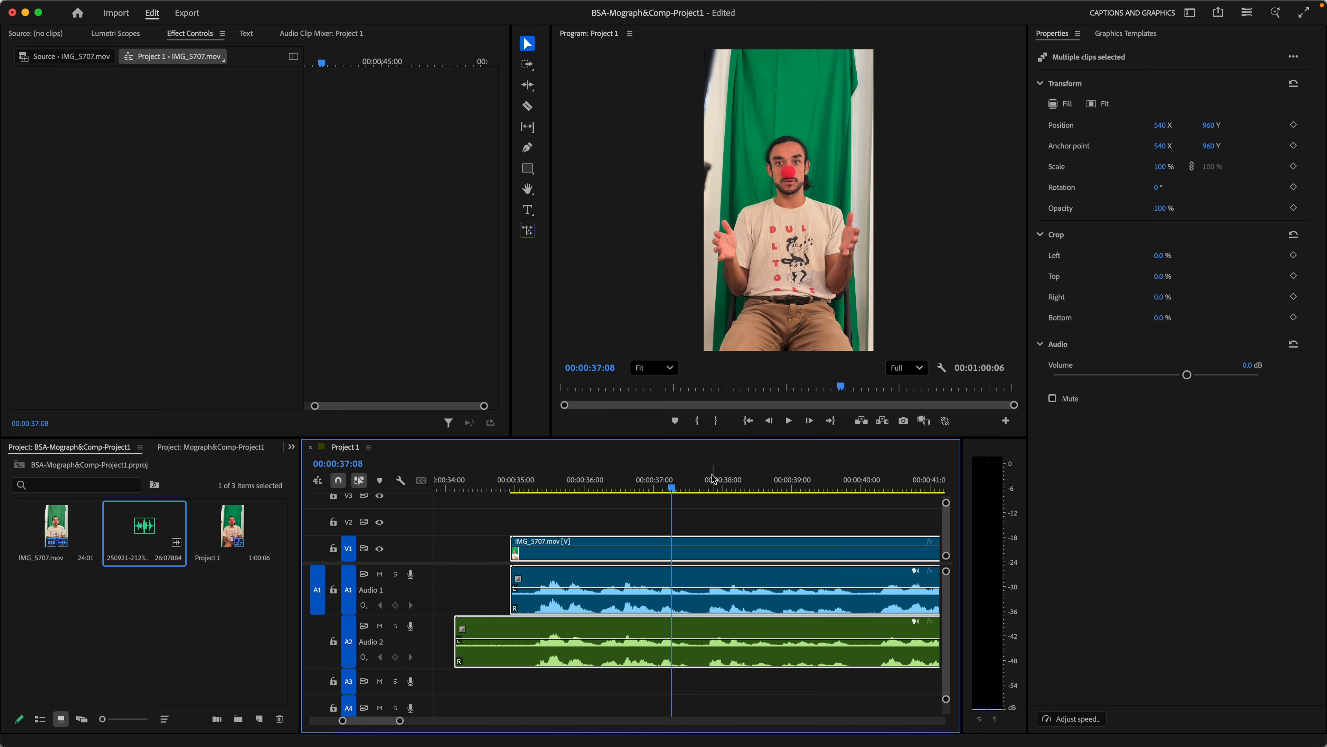
# - Play the opening of the synchronized clips with both audio tracks to check their alignment
pyautogui.moveTo(672, 492); pyautogui.dragTo(554, 489)
pyautogui.press('space')
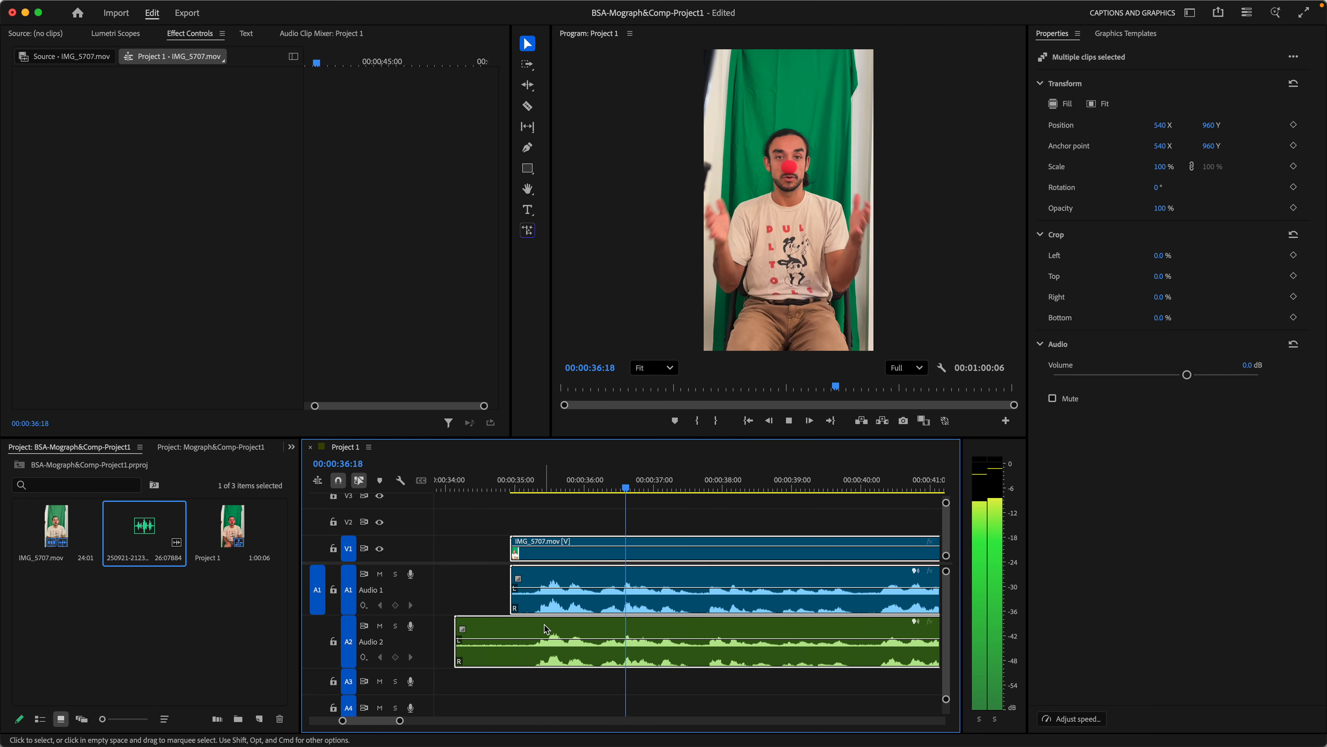
pyautogui.press('space')
pyautogui.click(462, 581)
pyautogui.click(585, 582)
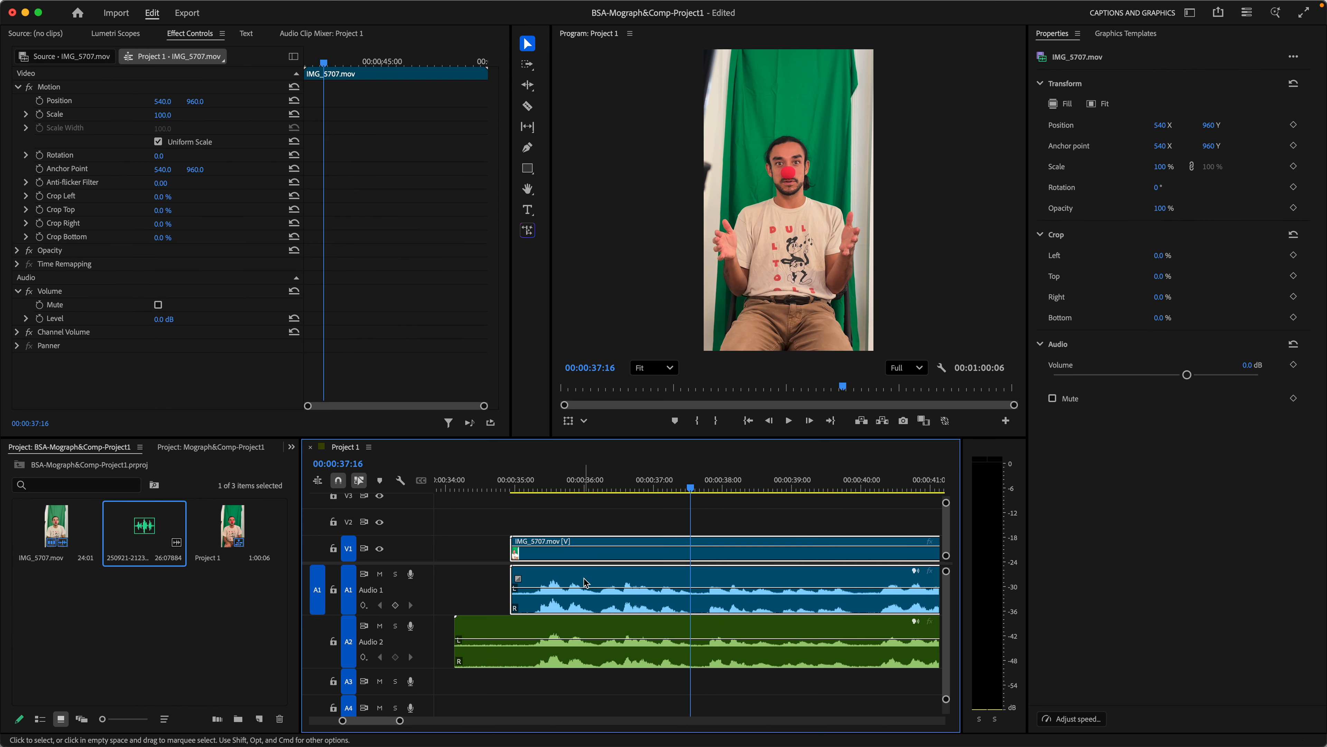
# - Mute track A1 and play the opening of the video clip with only the WAV audio
pyautogui.click(380, 574)
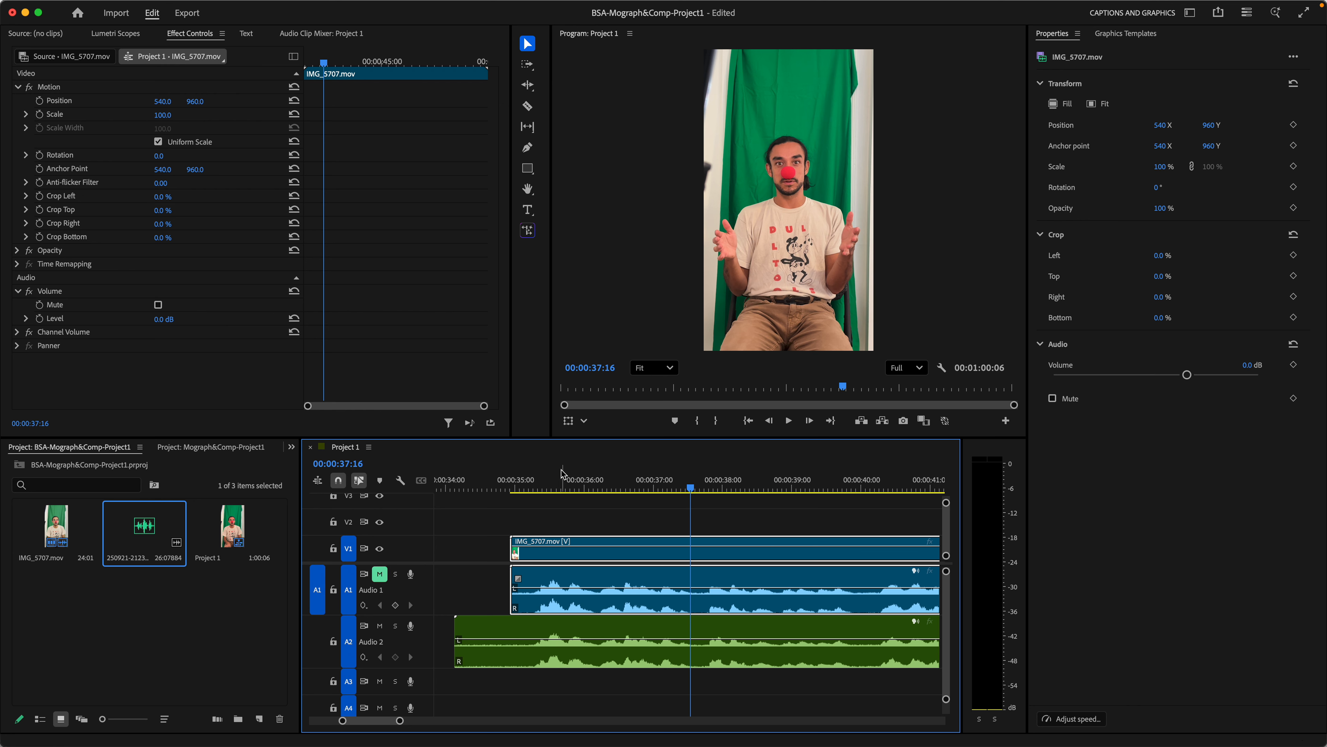
pyautogui.click(503, 484)
pyautogui.press('space')
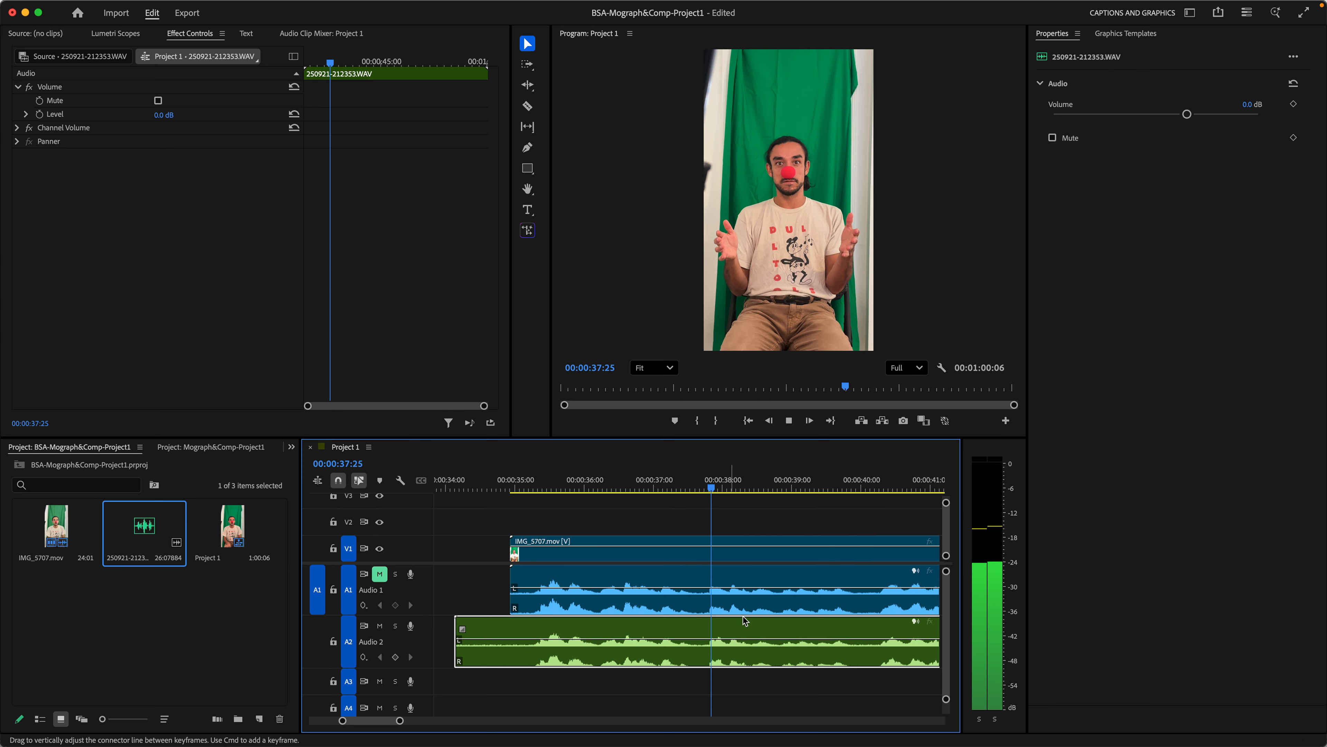
pyautogui.click(835, 615)
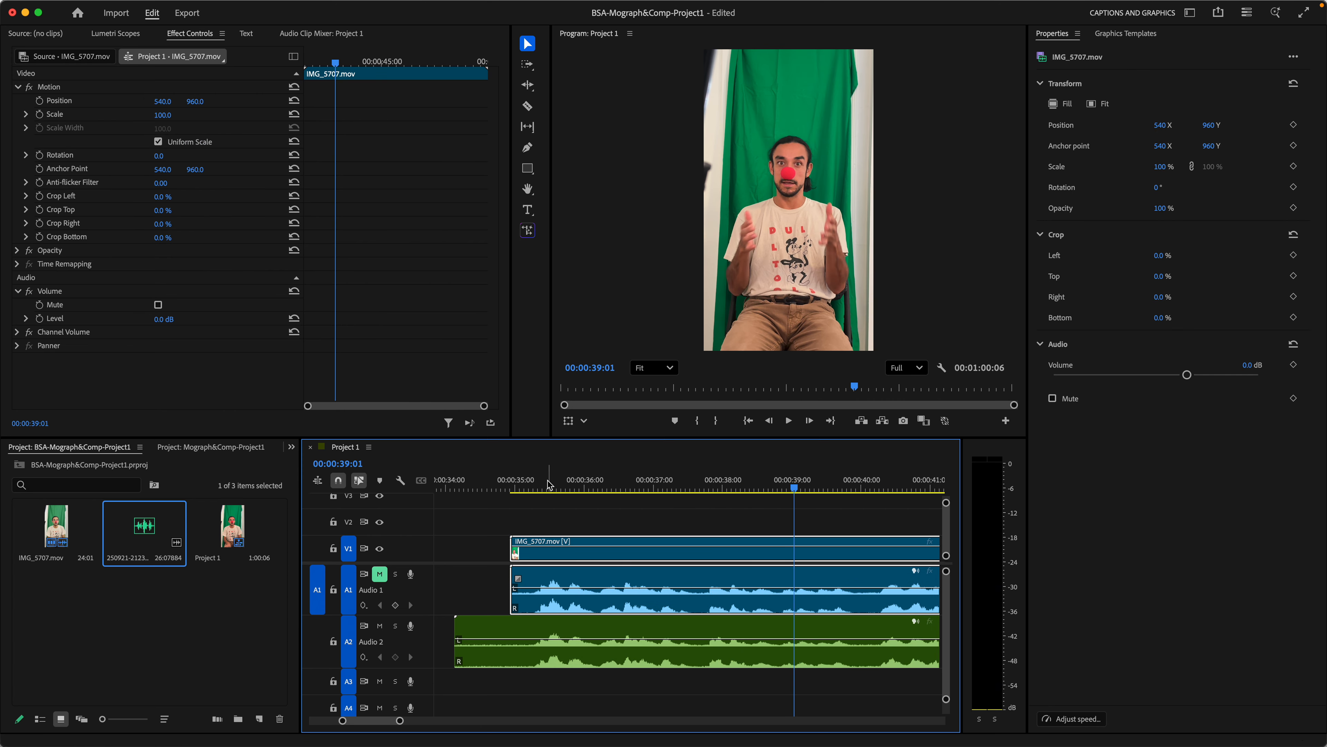
pyautogui.click(526, 484)
pyautogui.press('space')
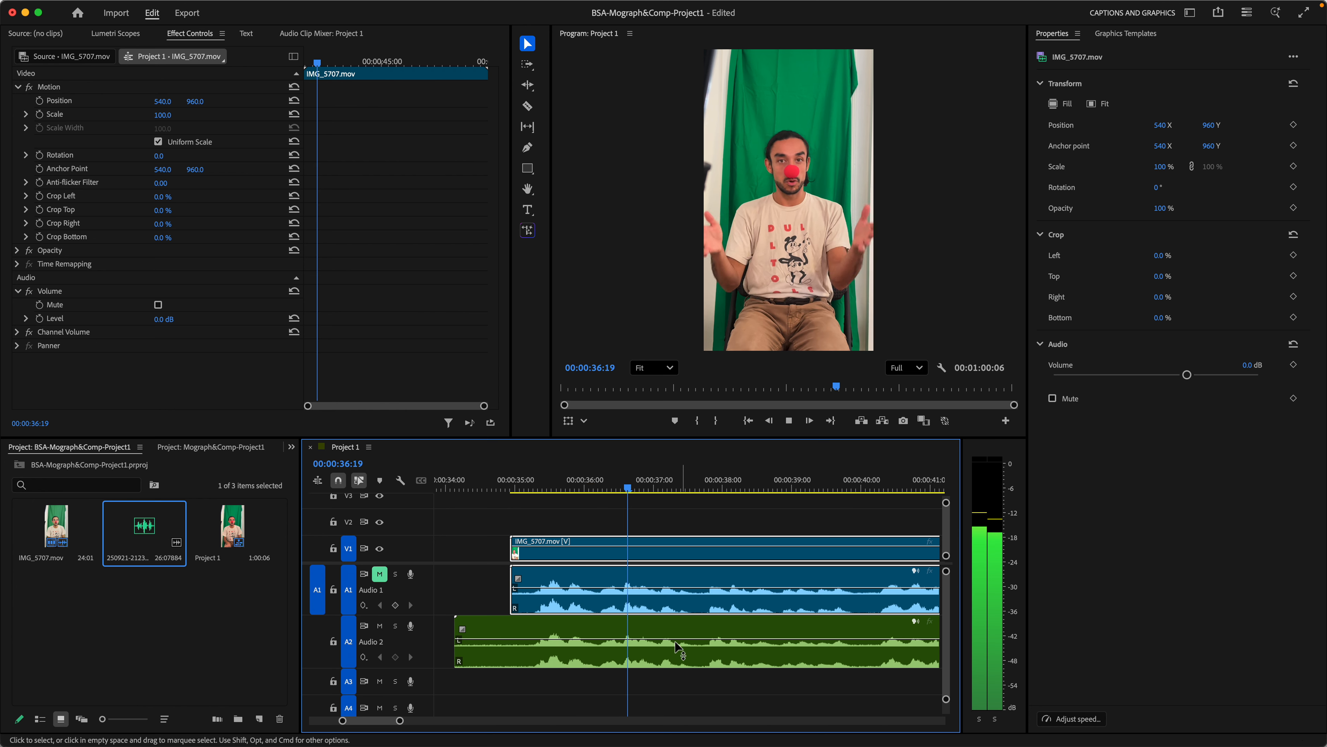
pyautogui.press('space')
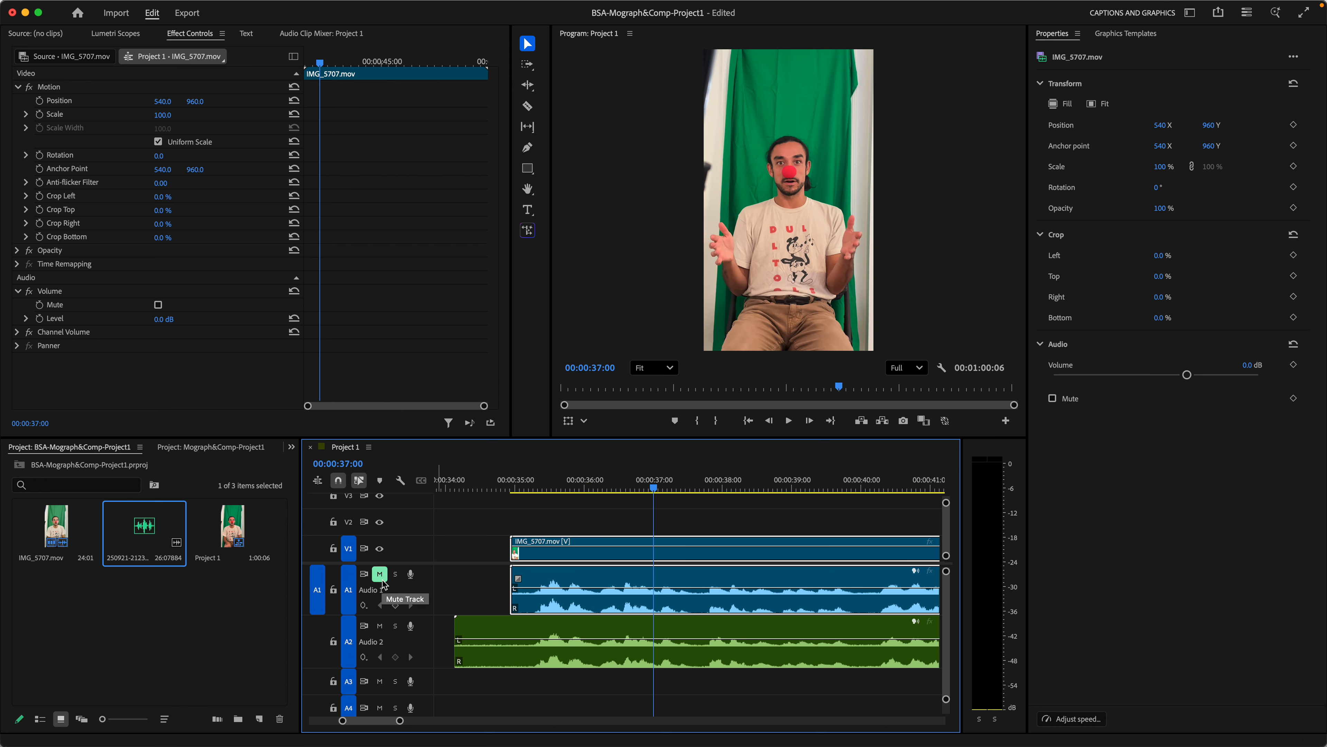
# - Shift the 250921-212353.WAV clip on track A2 about 16 frames later, out of alignment with the camera audio
pyautogui.click(563, 630)
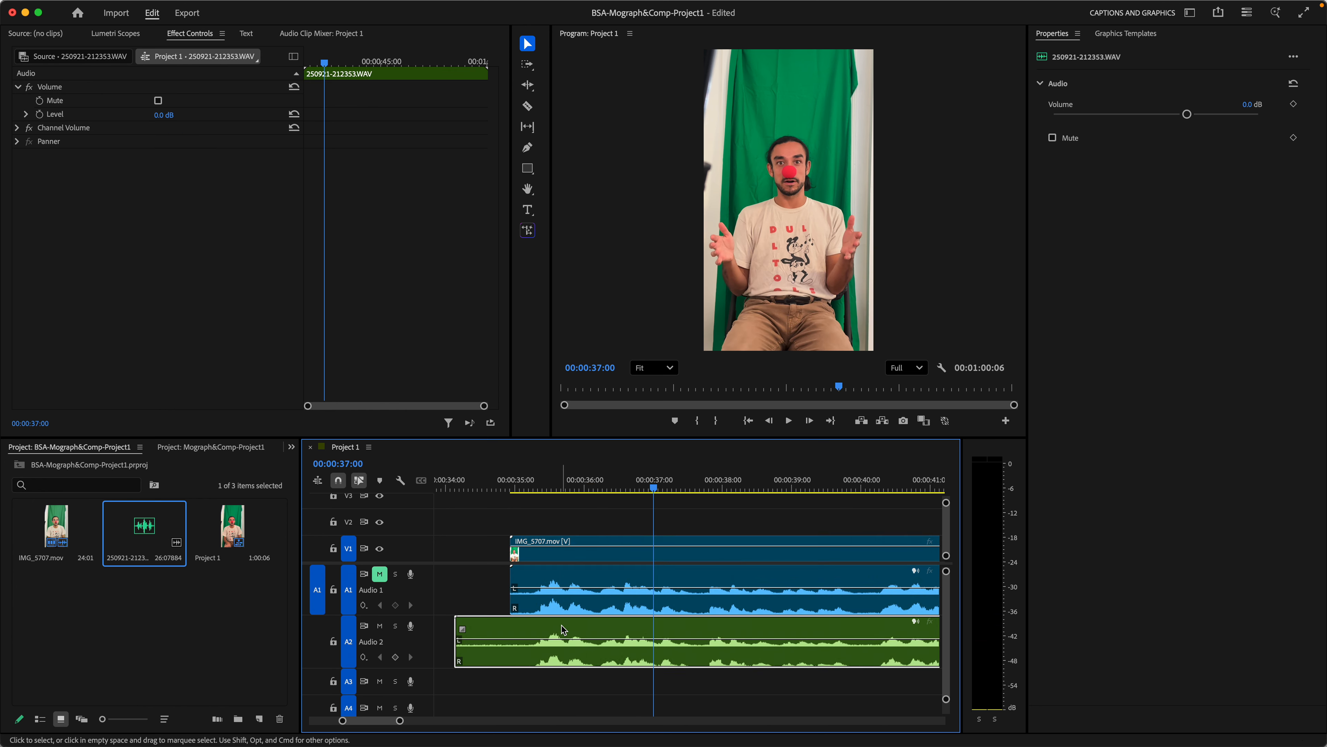
pyautogui.moveTo(555, 637)
pyautogui.mouseDown()
pyautogui.moveTo(637, 636)
pyautogui.moveTo(535, 634)
pyautogui.moveTo(580, 638)
pyautogui.mouseUp()
pyautogui.moveTo(564, 637); pyautogui.dragTo(639, 636)
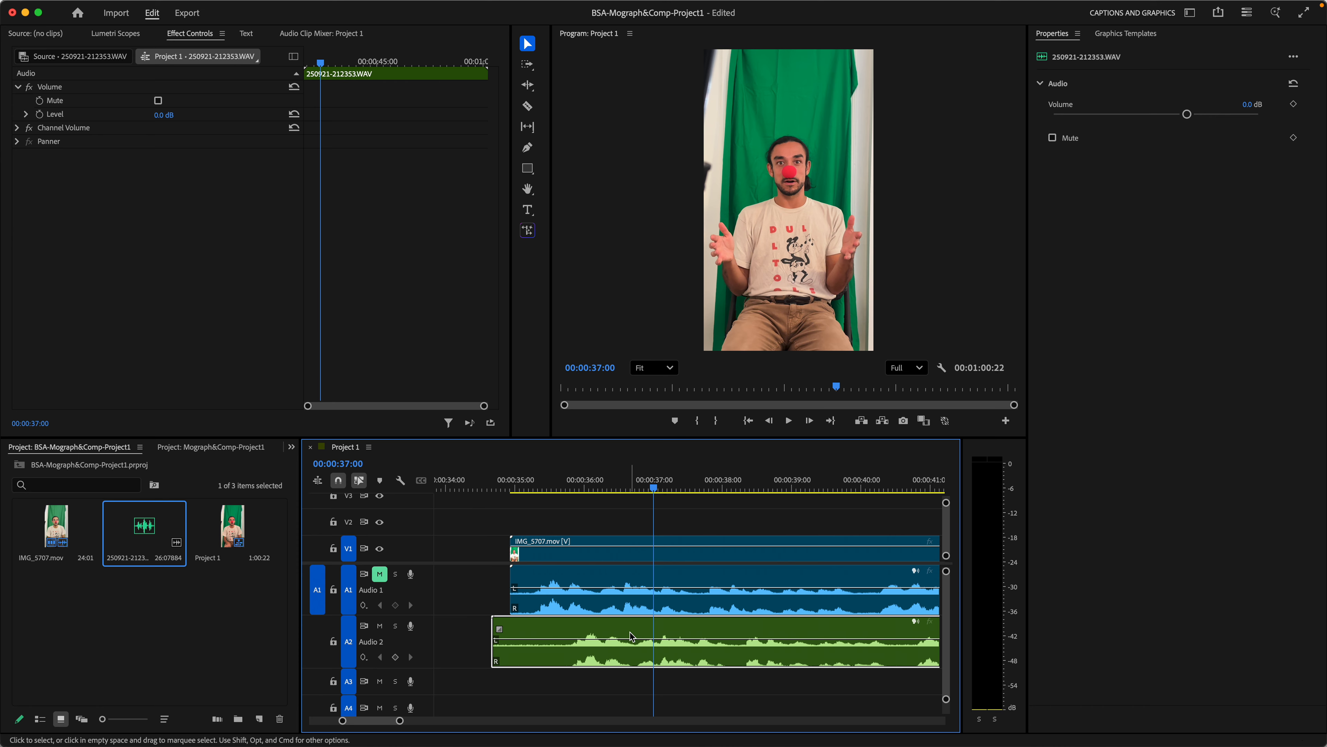
# - Select the video clip together with the shifted WAV clip and synchronize them again
pyautogui.click(602, 579)
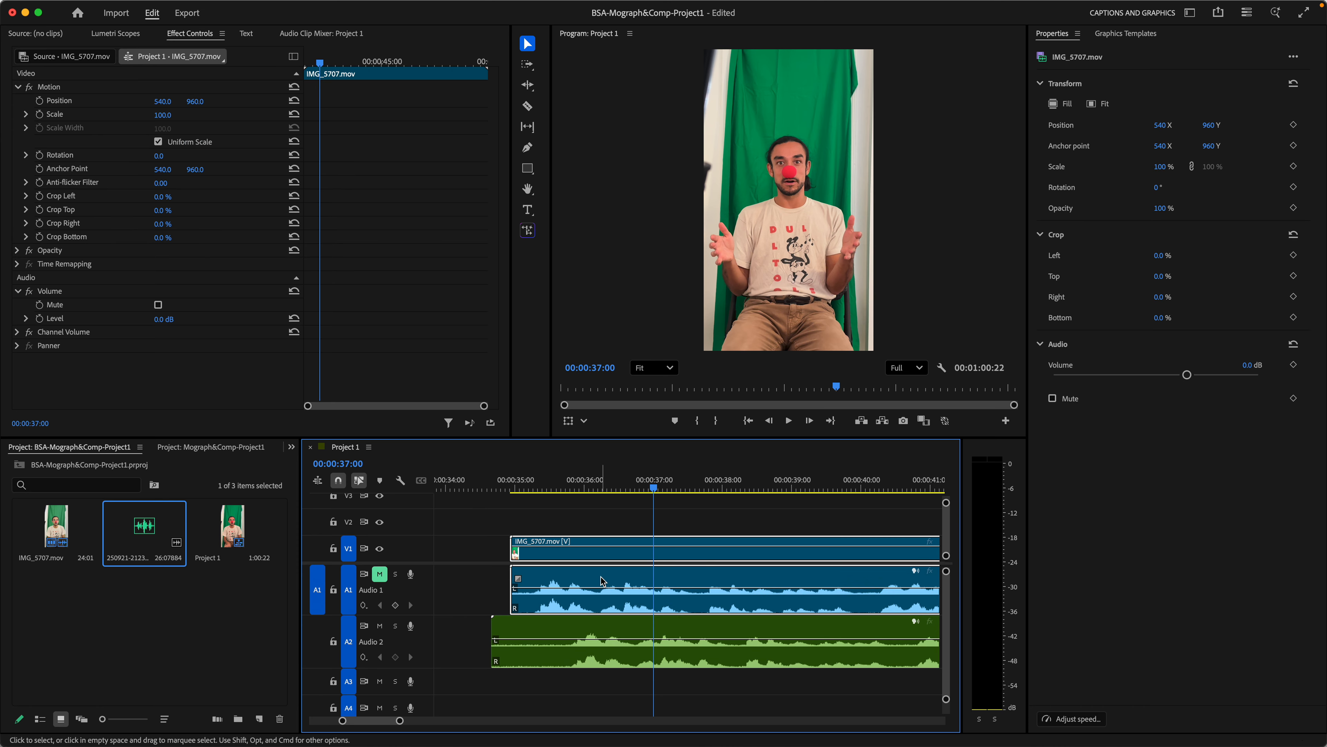
pyautogui.keyDown('shift'); pyautogui.click(604, 632); pyautogui.keyUp('shift')
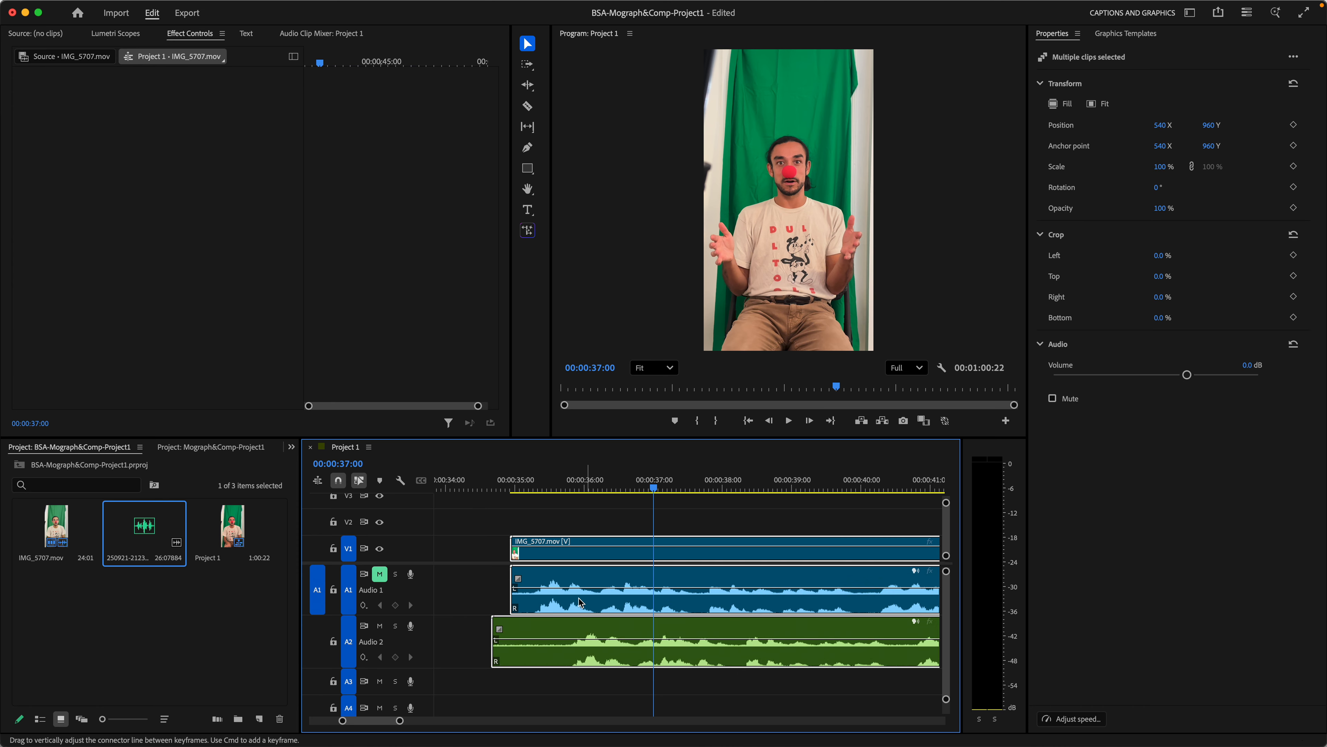
pyautogui.rightClick(611, 606)
pyautogui.scroll(-10, 662, 703)
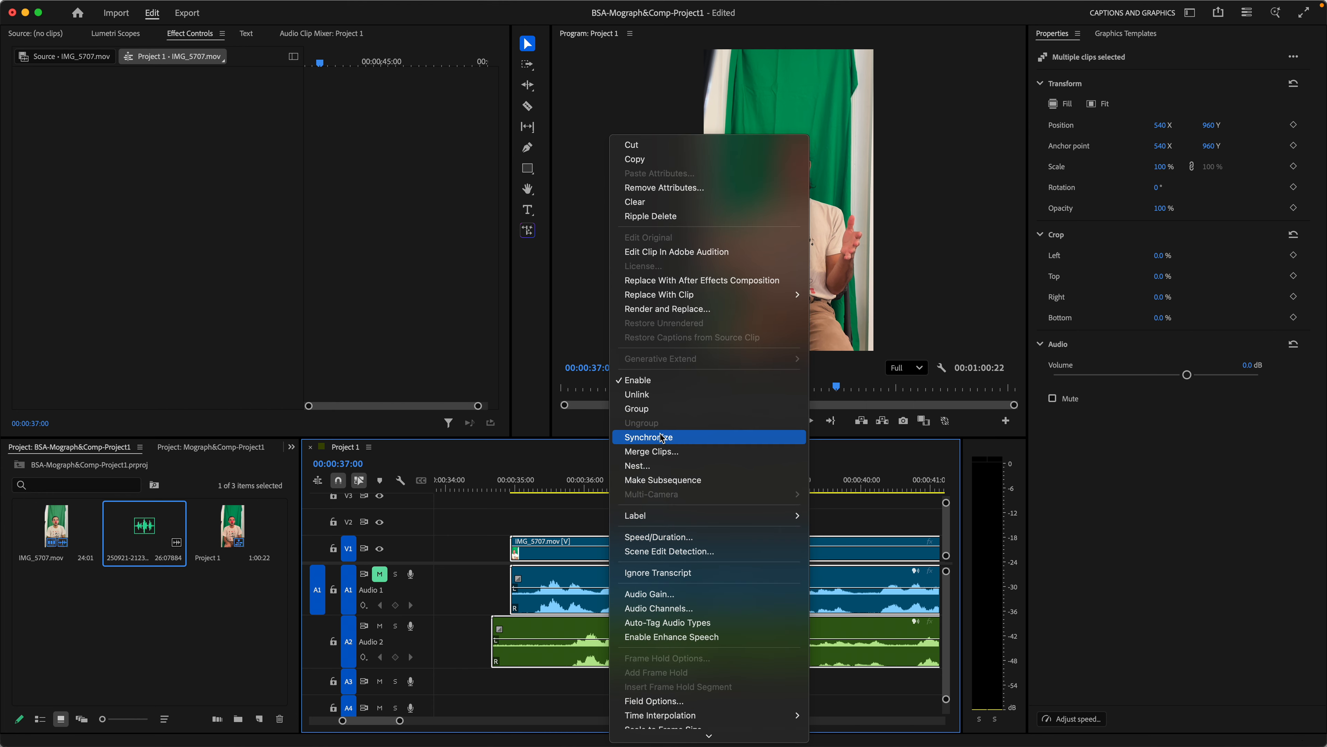
pyautogui.click(663, 437)
pyautogui.click(745, 435)
# - Play the opening of the resynchronized clips to check the WAV audio against the picture
pyautogui.click(578, 489)
pyautogui.press('space')
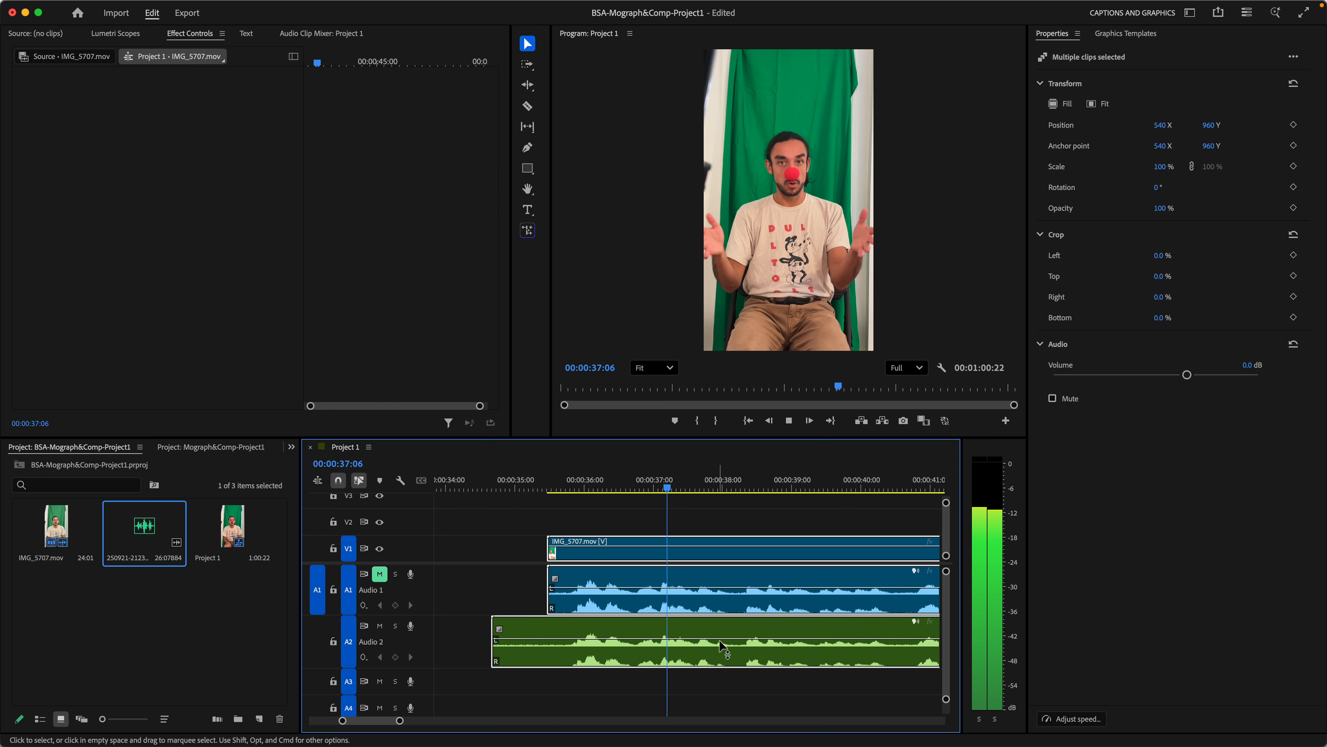
pyautogui.press('space')
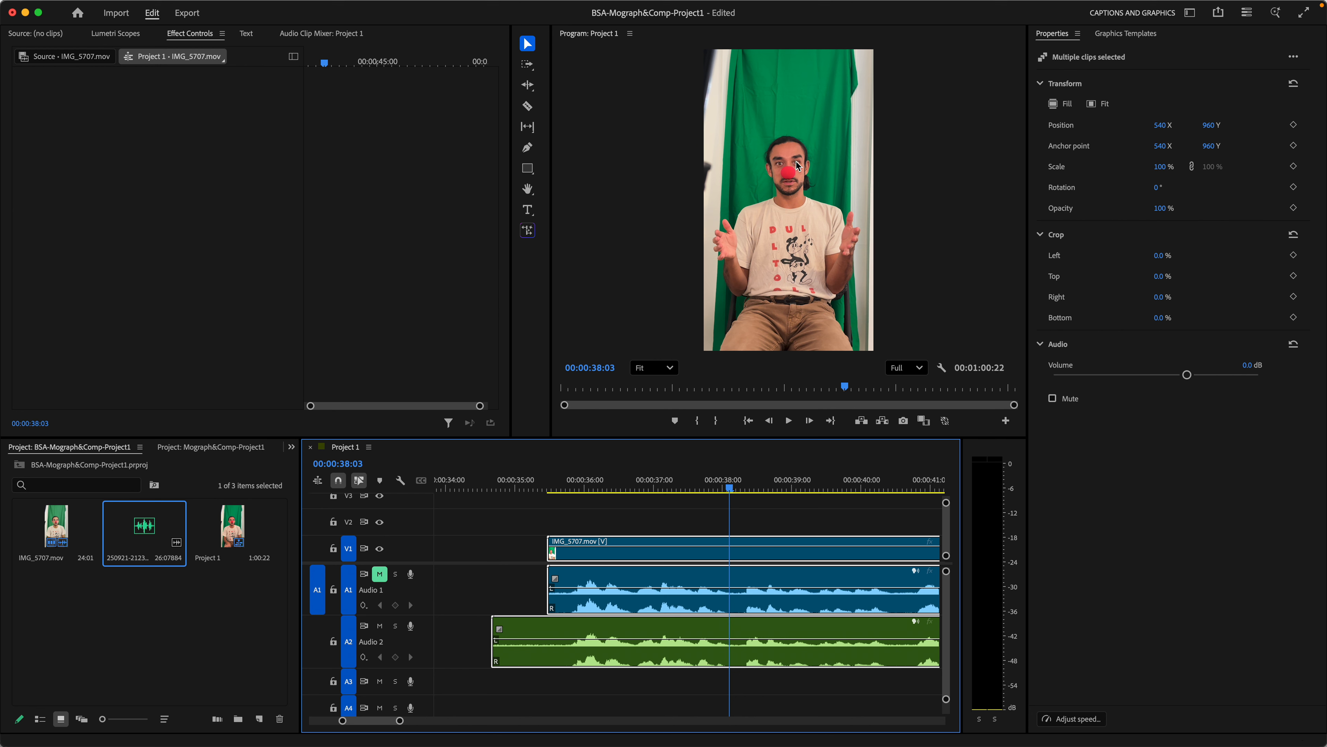
# - Replace the IMG_5707.mov video clip on track V1 with an After Effects composition
pyautogui.click(763, 508)
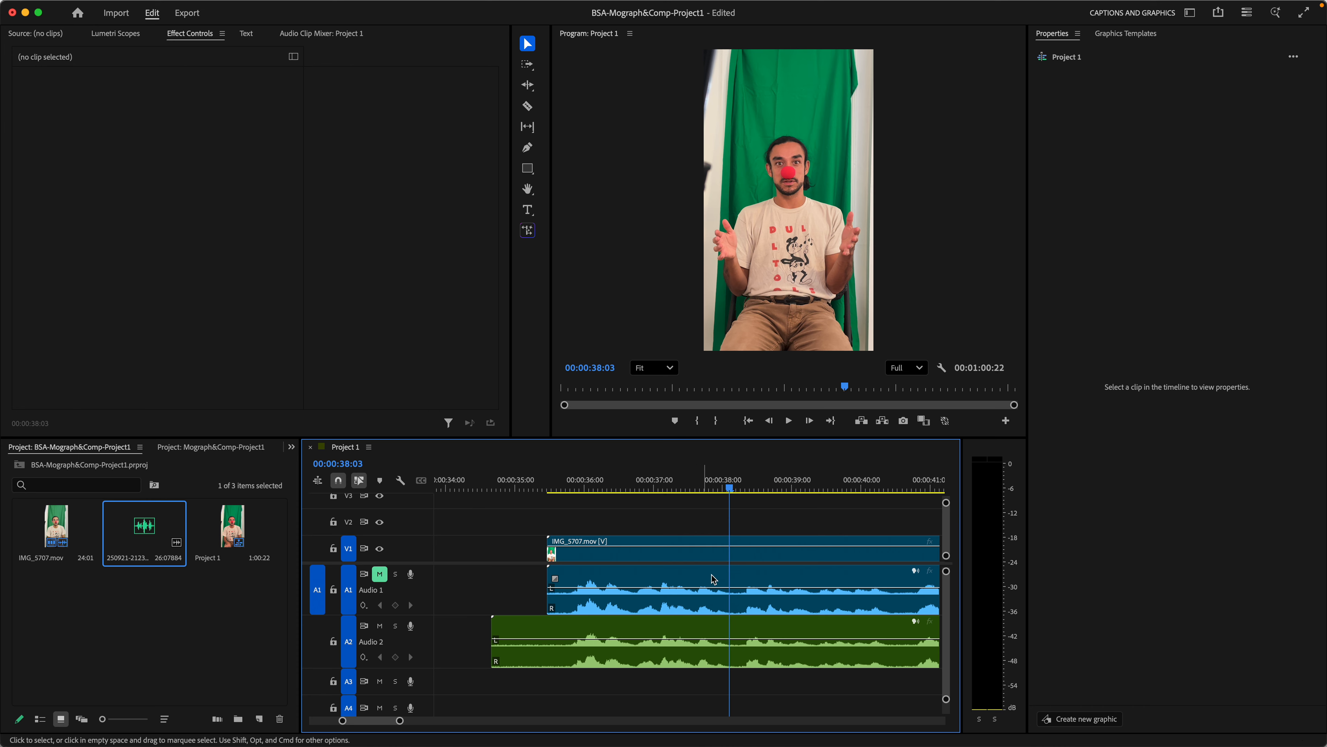
pyautogui.click(688, 556)
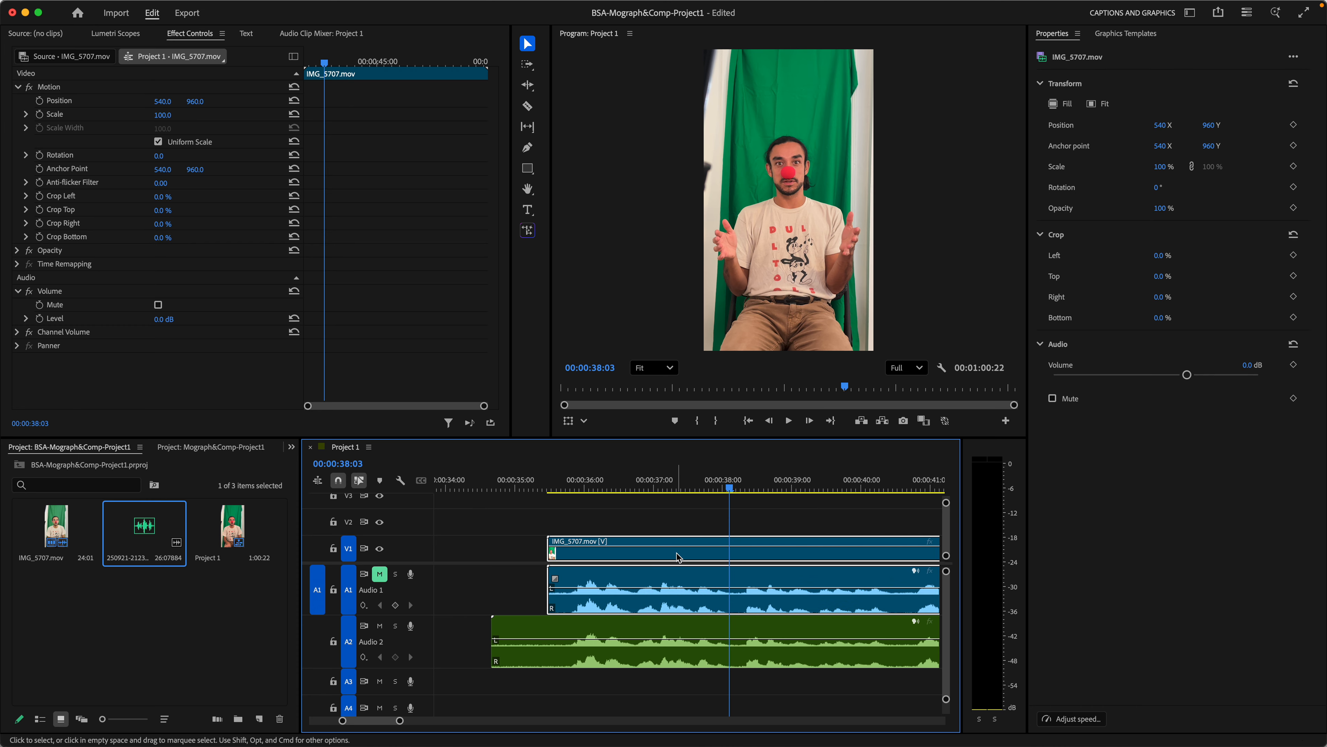
pyautogui.moveTo(400, 722); pyautogui.dragTo(429, 724)
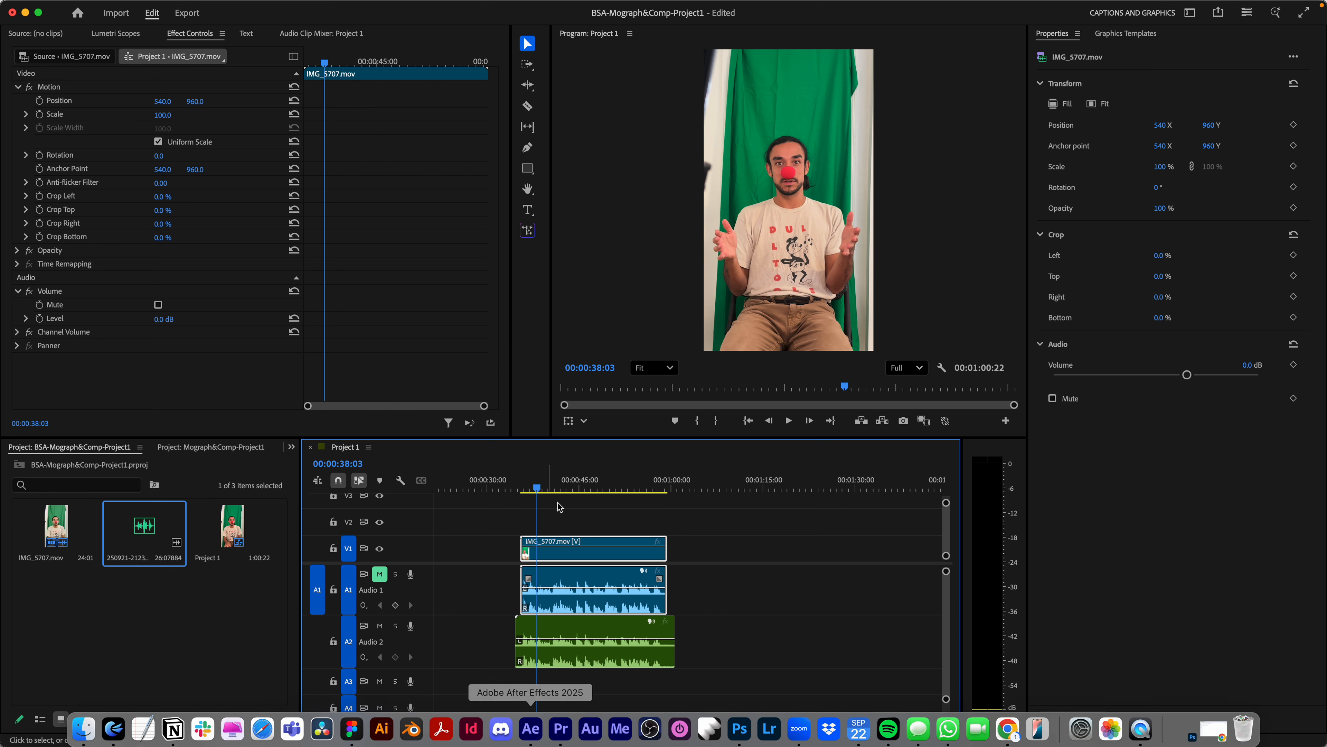
pyautogui.click(640, 561)
pyautogui.click(619, 554)
pyautogui.rightClick(595, 558)
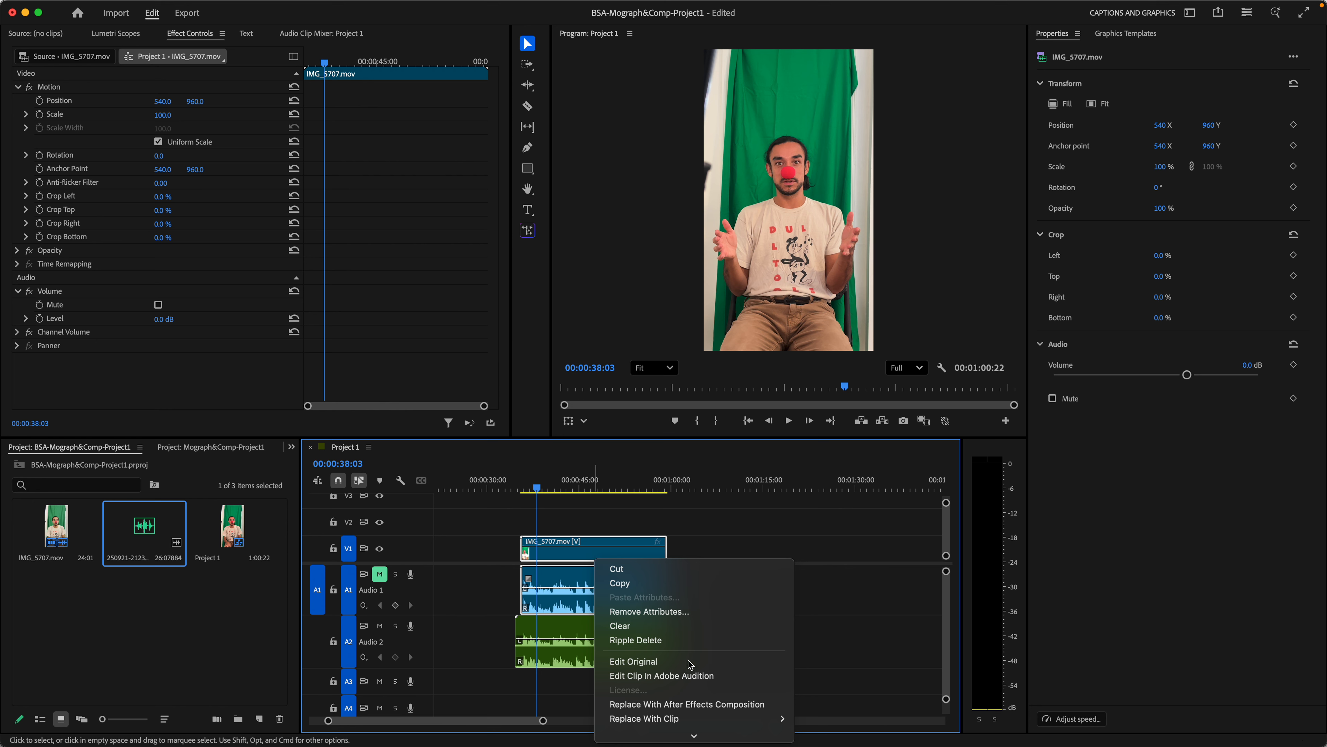
pyautogui.moveTo(695, 742)
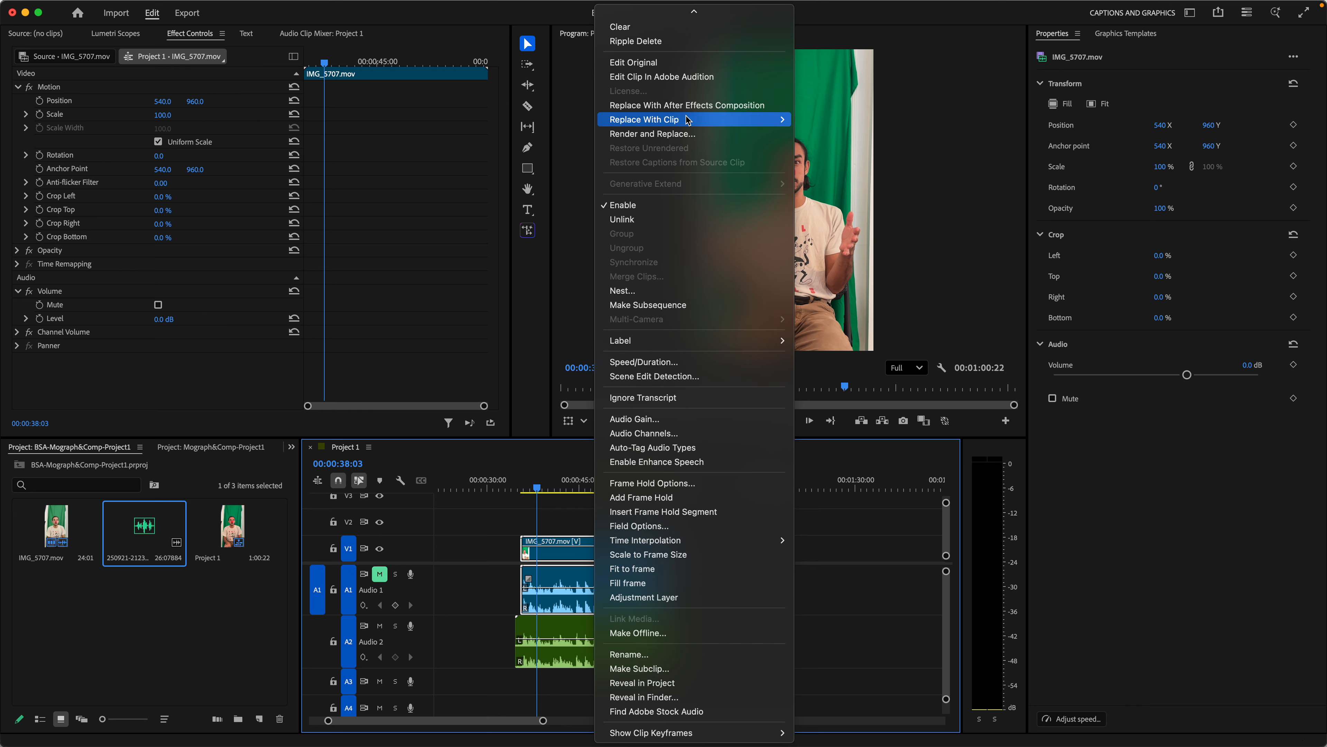
pyautogui.click(662, 110)
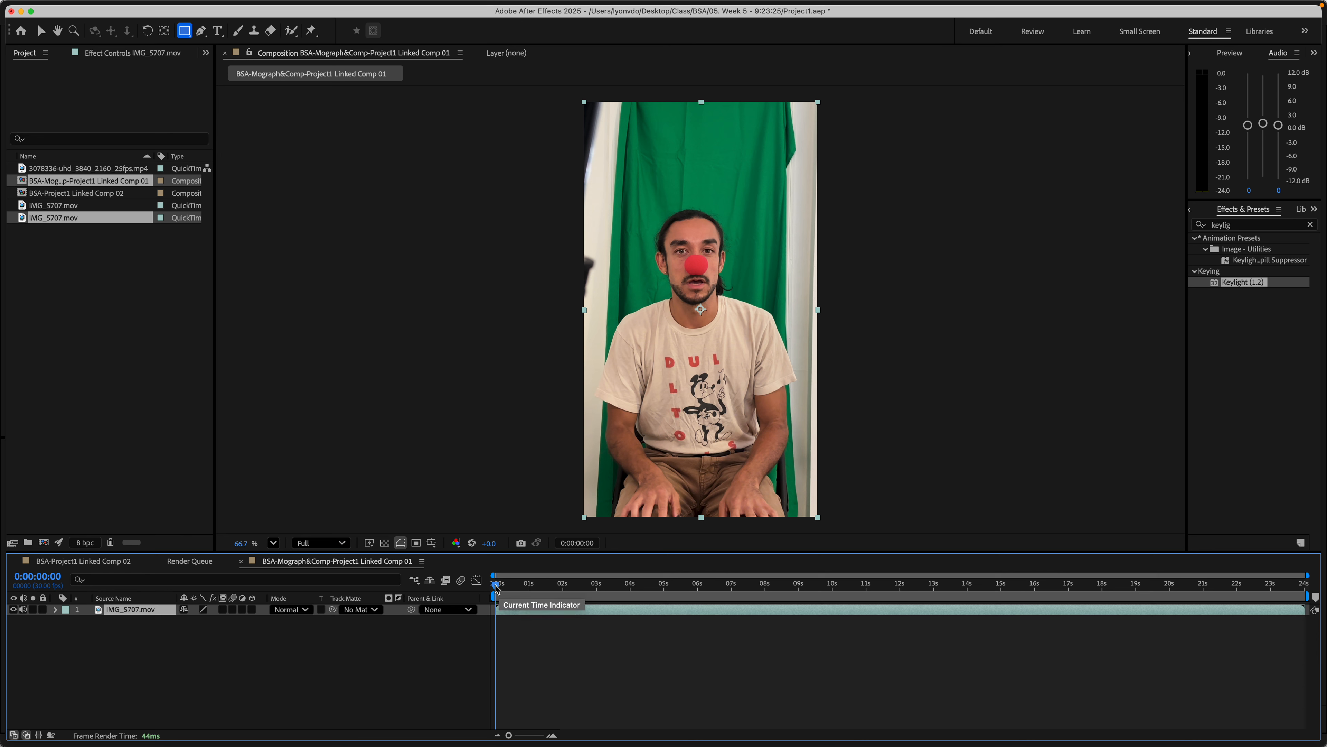
# - Preview the linked composition in After Effects from its start at 0:00:00:00
pyautogui.click(513, 586)
pyautogui.moveTo(512, 585); pyautogui.dragTo(490, 584)
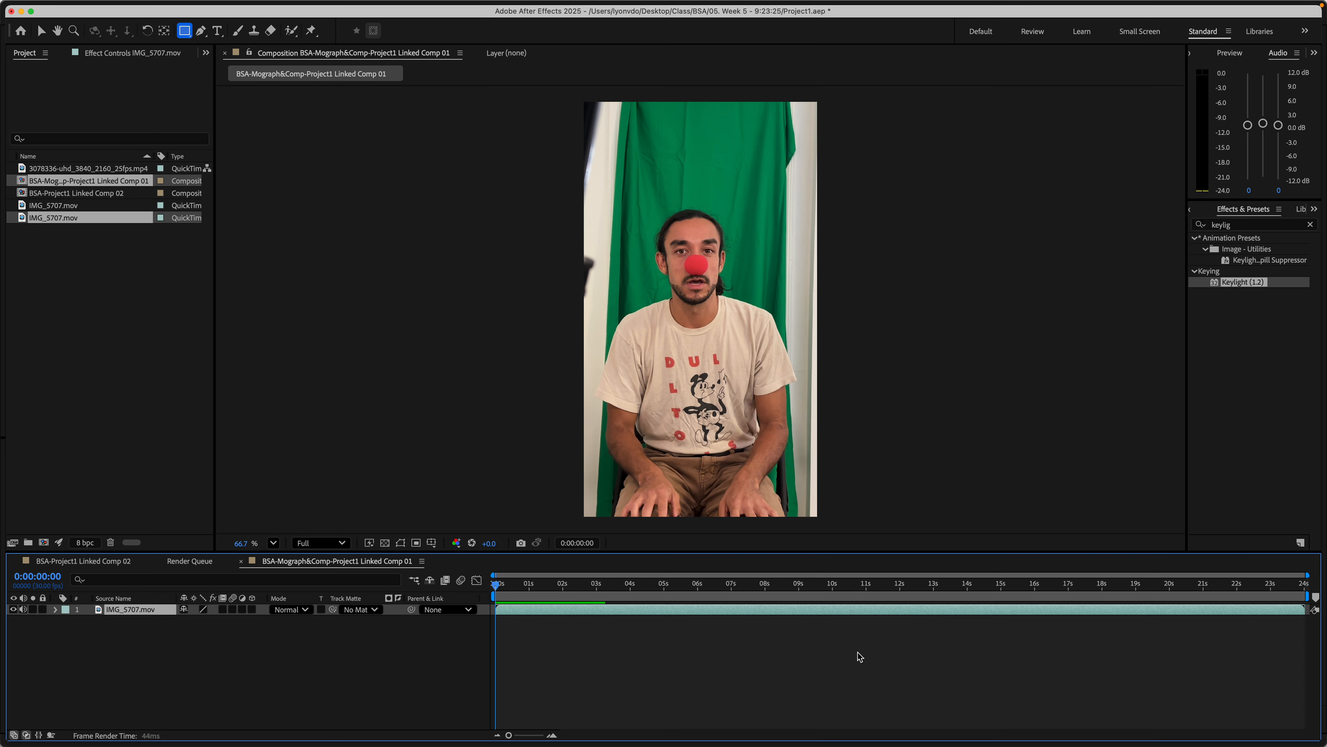
pyautogui.press('space')
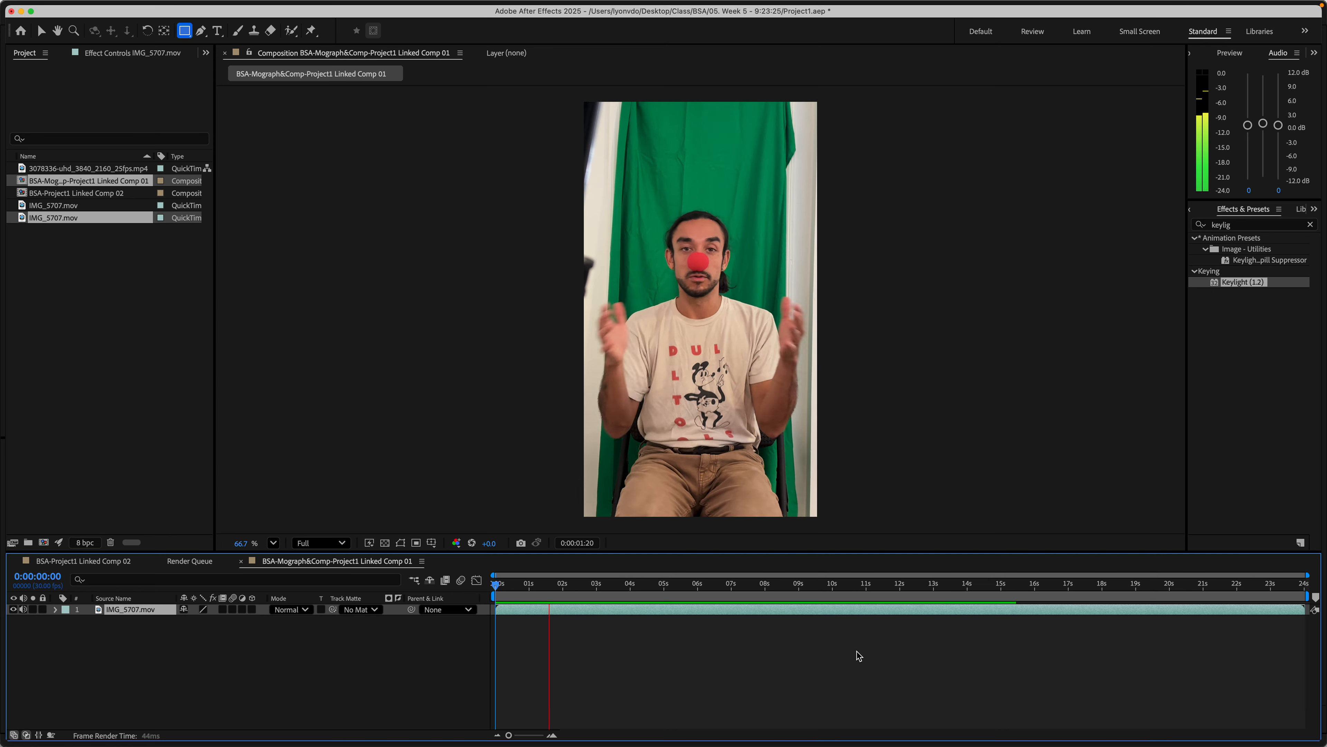
pyautogui.press('space')
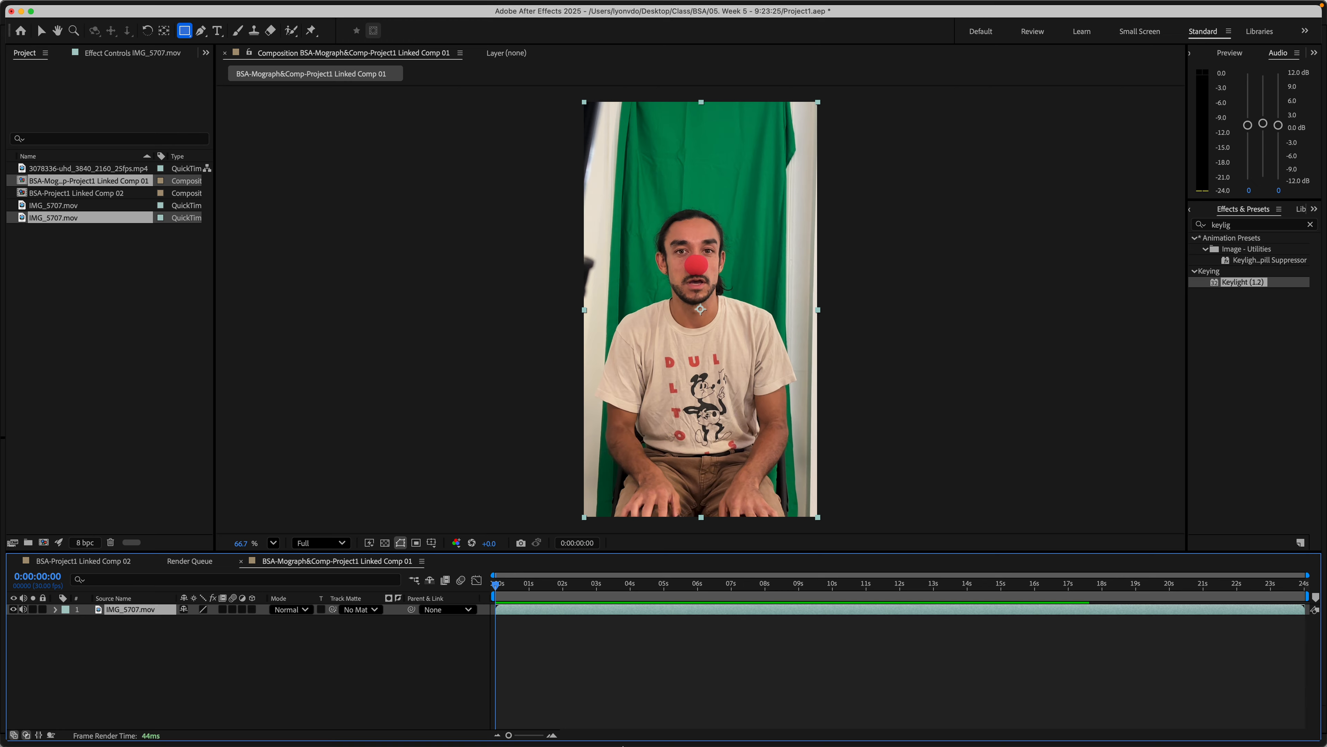
# - Switch to Premiere Pro to view the linked composition in the sequence and return to After Effects
pyautogui.moveTo(620, 735)
pyautogui.click(561, 724)
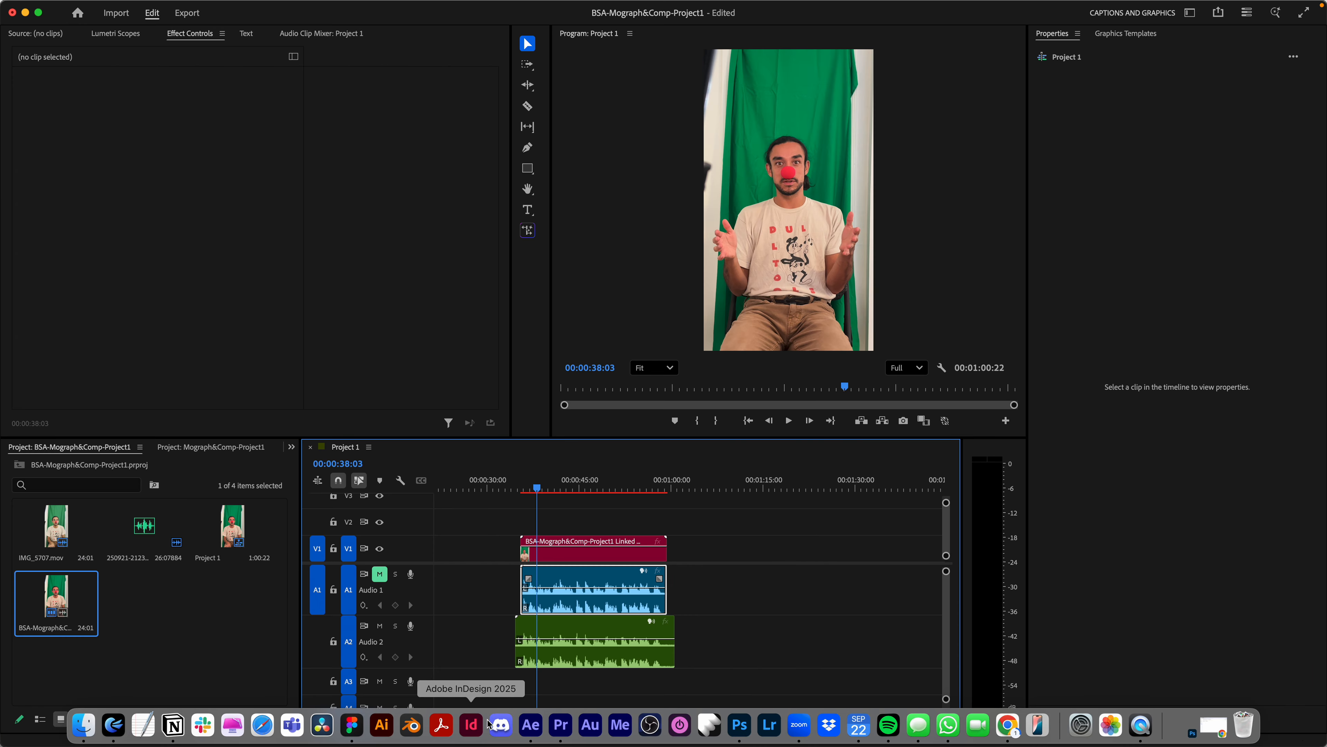
pyautogui.click(530, 724)
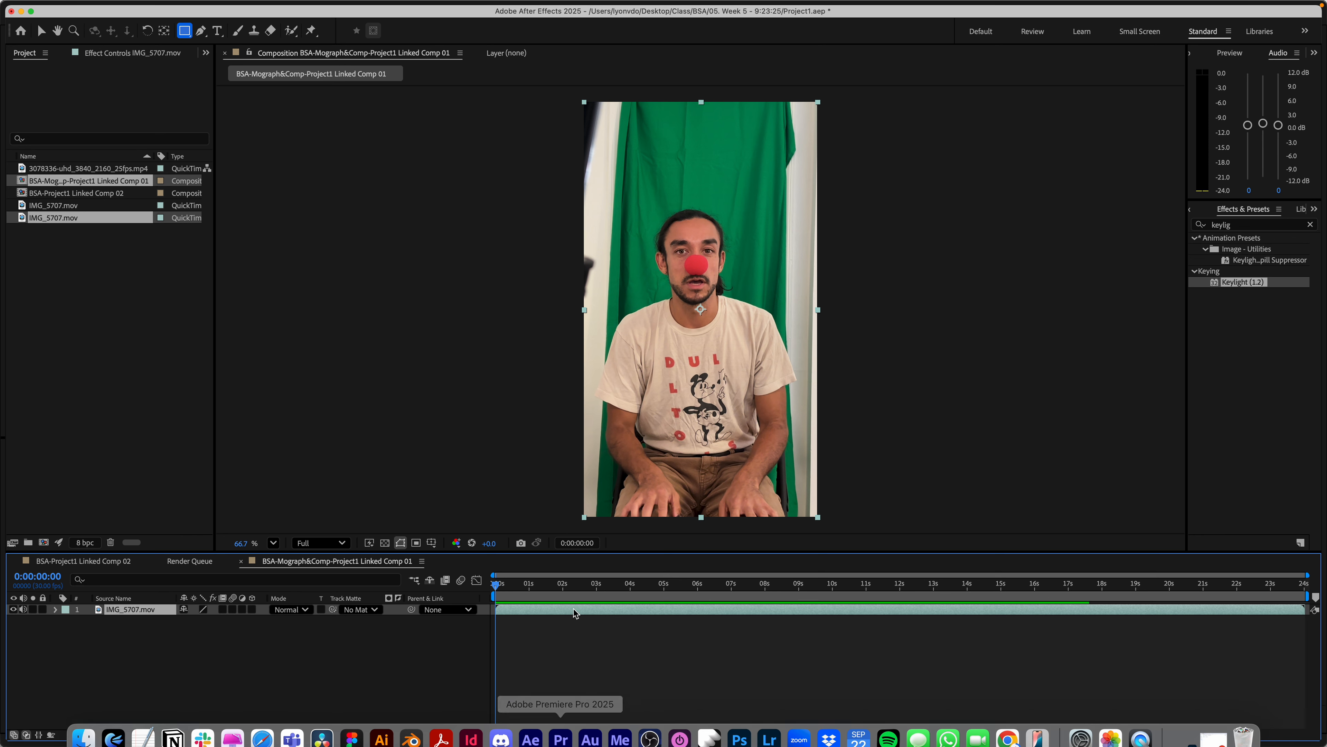
# - Clear the effects search, deselect the layer and set the current time to 0:00:04:18
pyautogui.moveTo(497, 584); pyautogui.dragTo(641, 583)
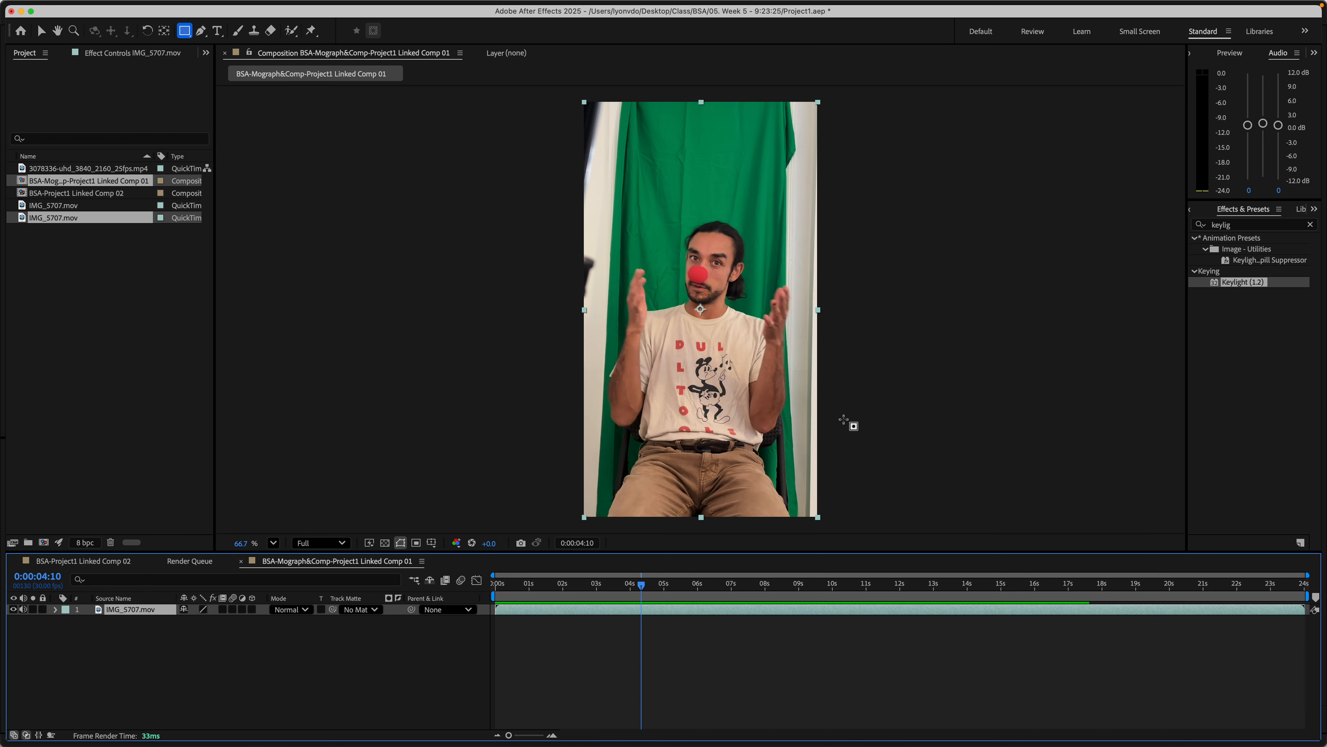
pyautogui.doubleClick(1267, 224)
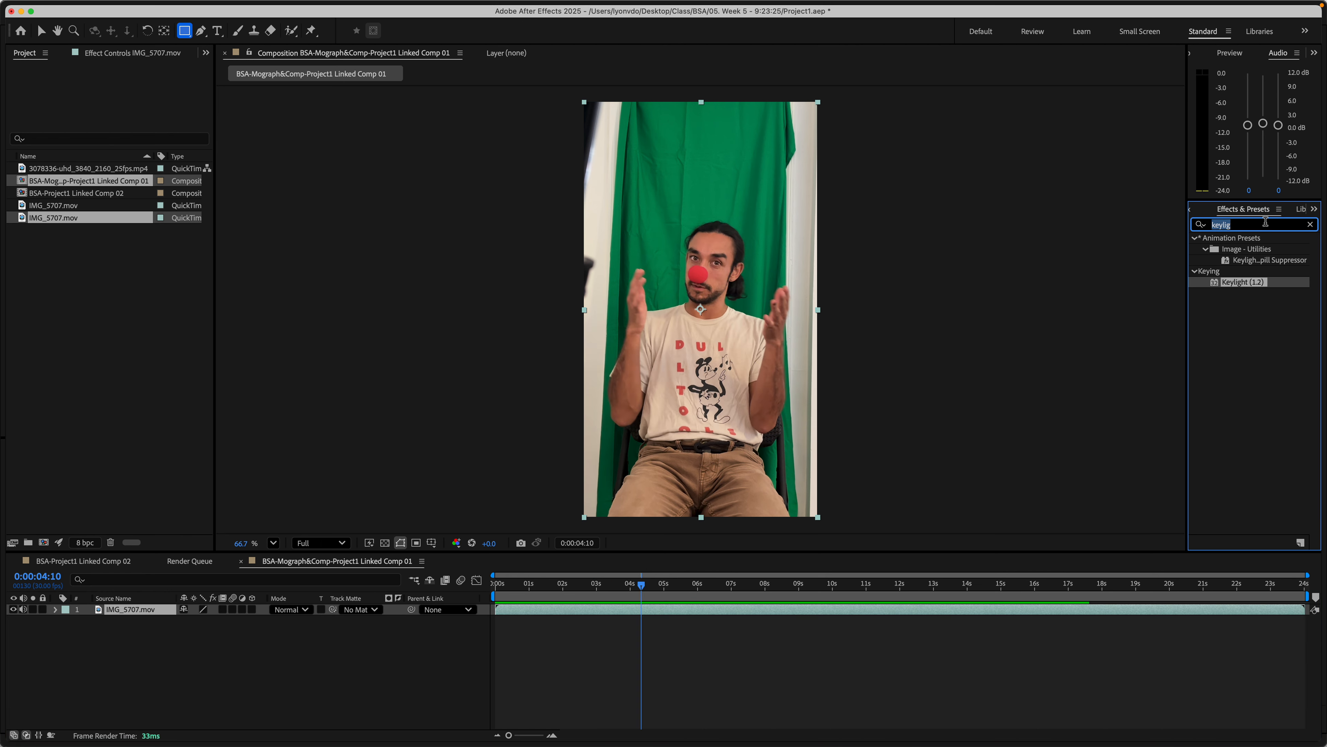
pyautogui.press('BackSpace')
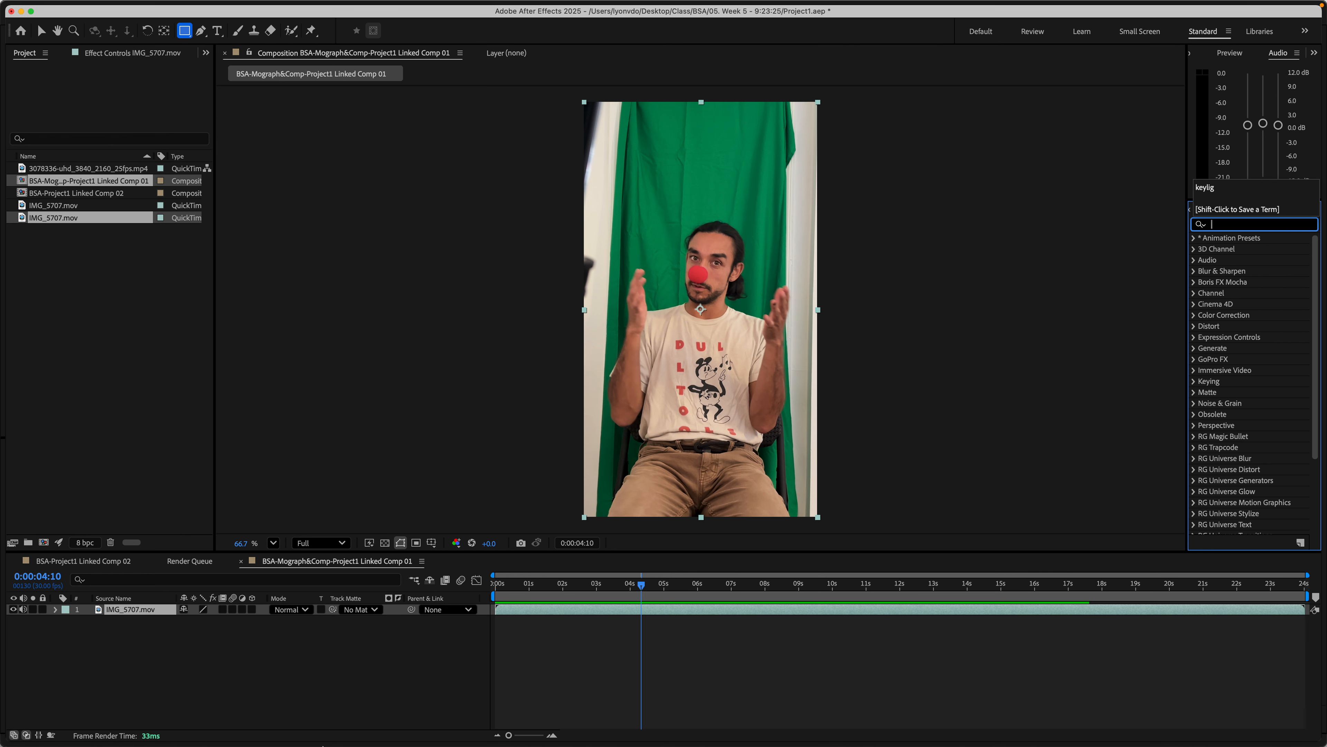
pyautogui.click(770, 689)
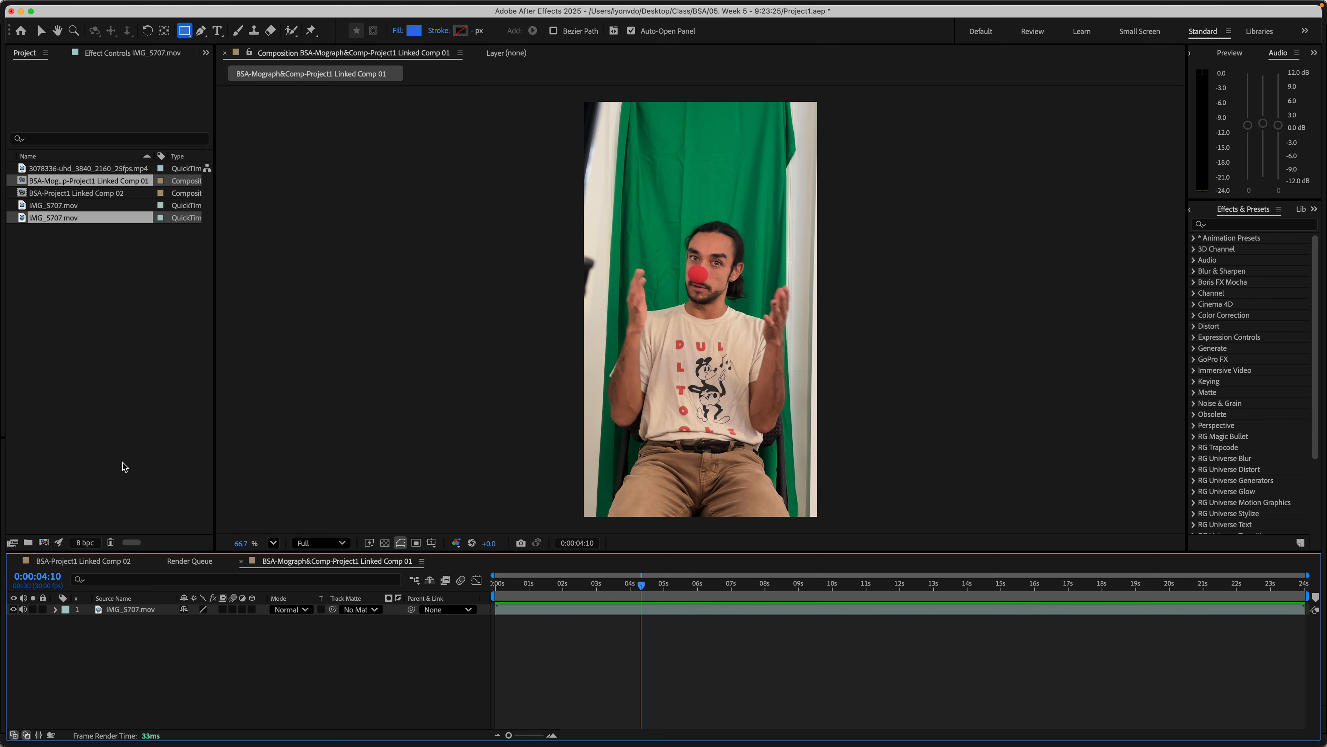
pyautogui.moveTo(641, 585)
pyautogui.mouseDown()
pyautogui.moveTo(588, 584)
pyautogui.moveTo(715, 597)
pyautogui.moveTo(651, 603)
pyautogui.mouseUp()
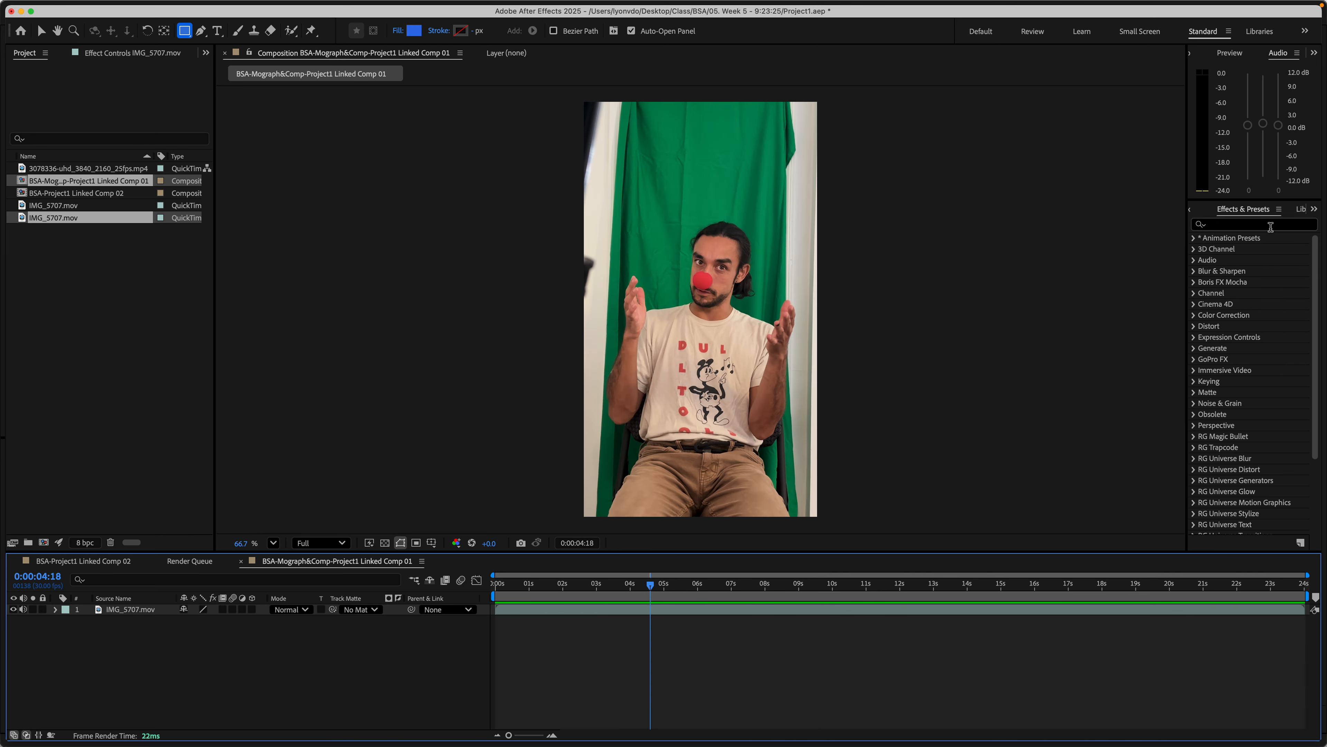
# - Search the effects for "keylight" and apply Keylight (1.2) to the IMG_5707.mov clip
pyautogui.scroll(-5, 1240, 210)
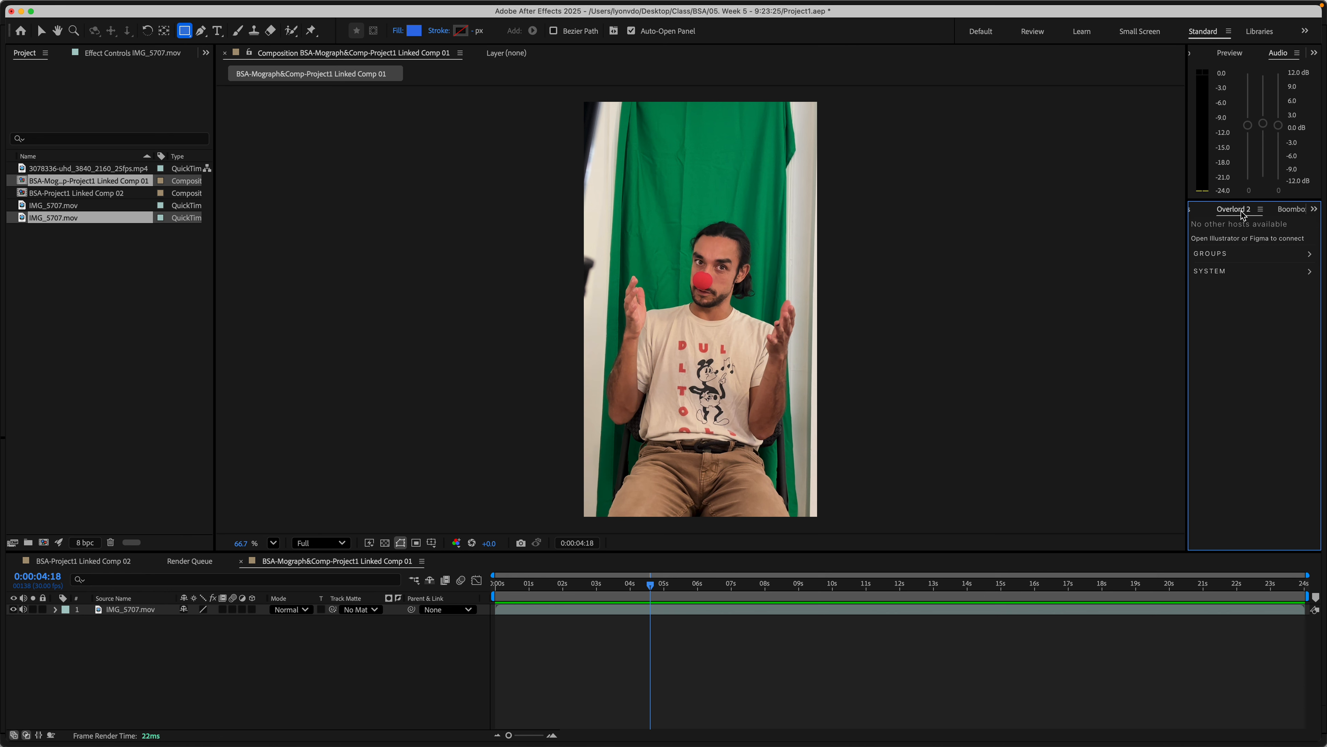
pyautogui.scroll(-4, 1243, 217)
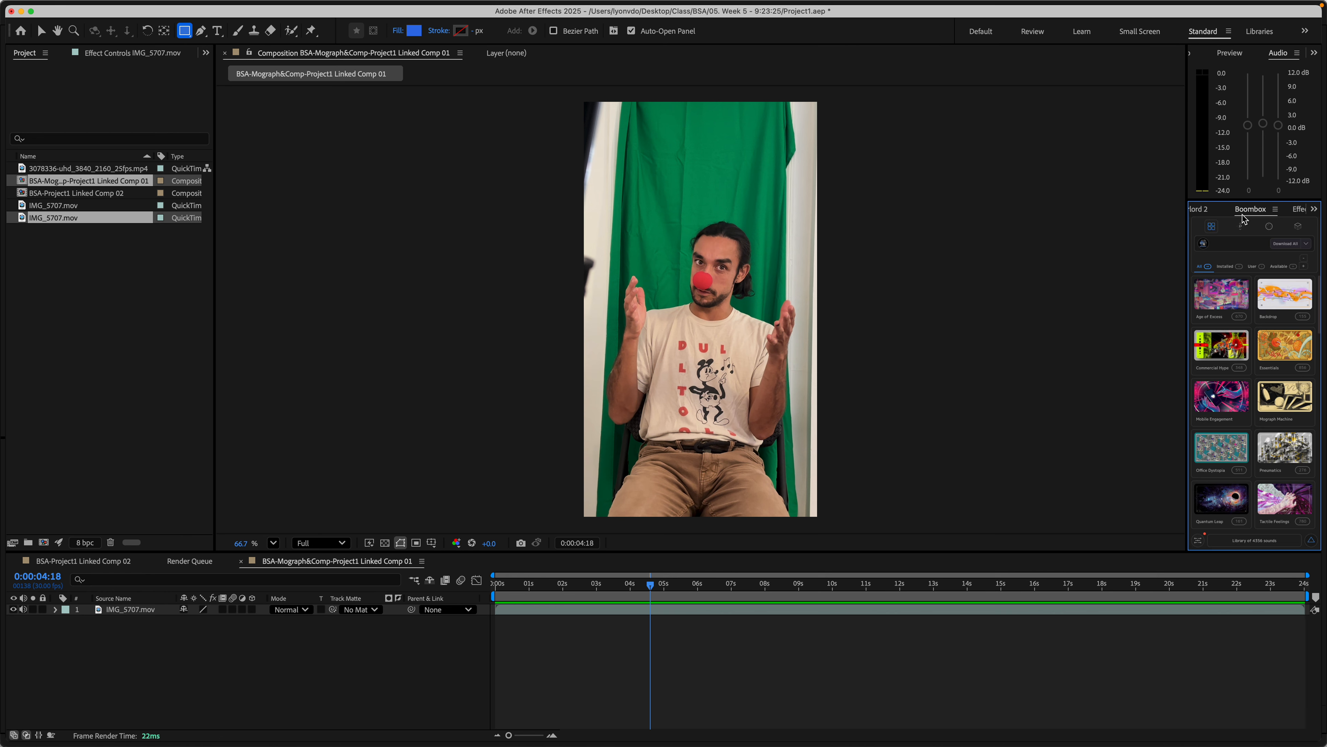
pyautogui.scroll(2, 1244, 217)
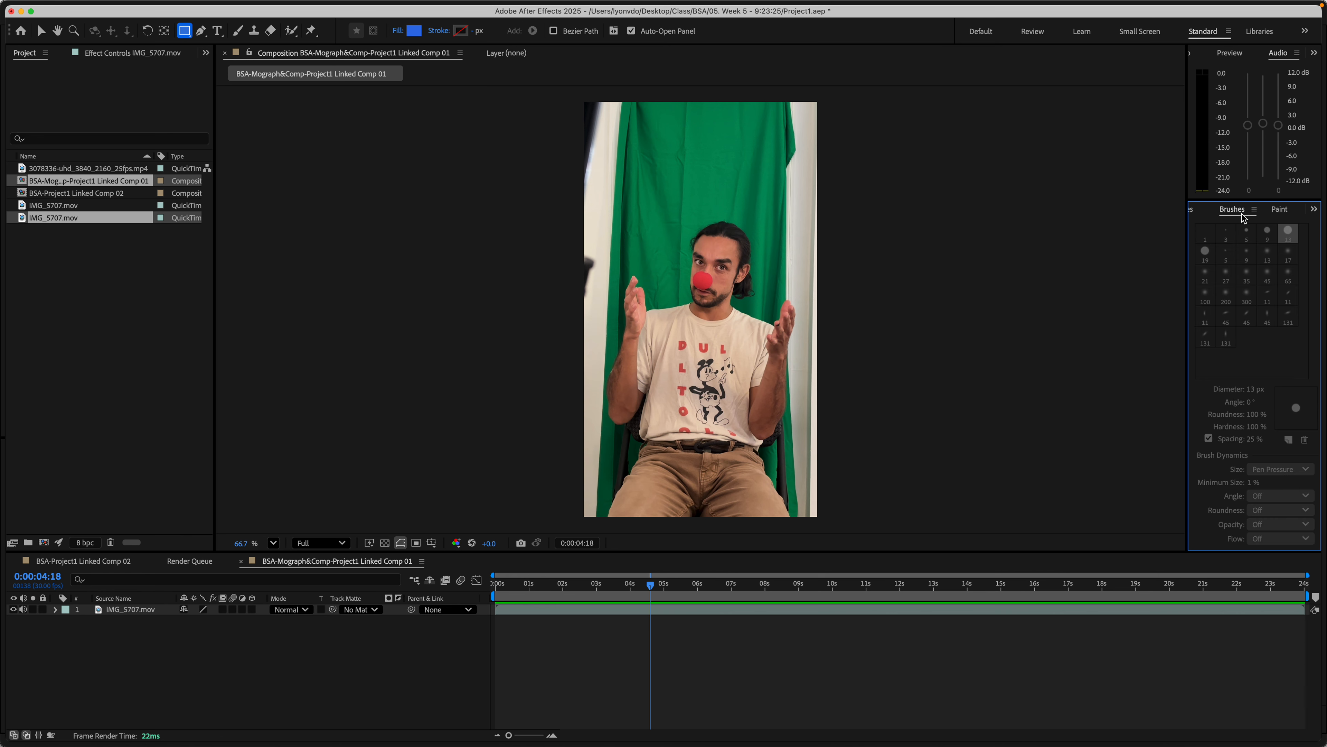
pyautogui.scroll(1, 1244, 218)
pyautogui.click(1249, 224)
pyautogui.write('keylight')
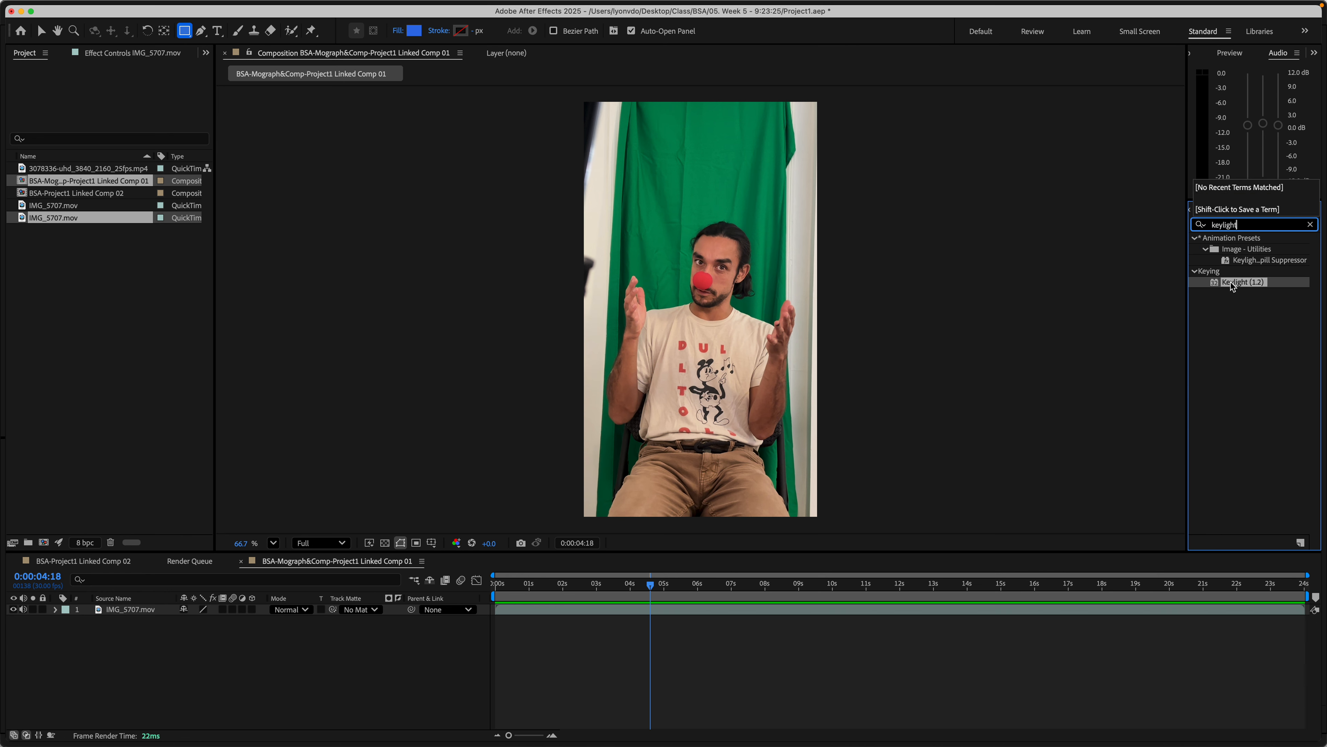
pyautogui.moveTo(1232, 285); pyautogui.dragTo(702, 188)
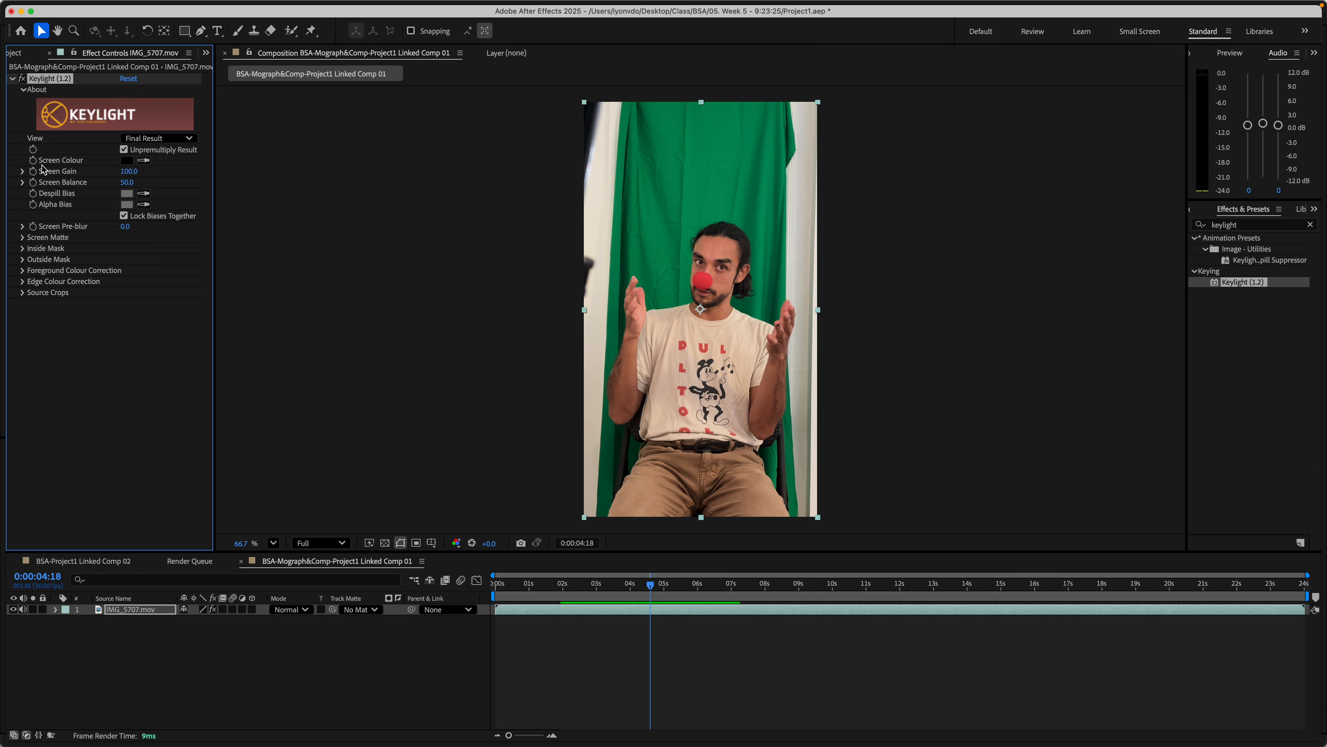
# - Sample the green backdrop as Keylight's Screen Colour and show the transparency grid, undoing a trial move of the layer
pyautogui.click(145, 162)
pyautogui.click(719, 193)
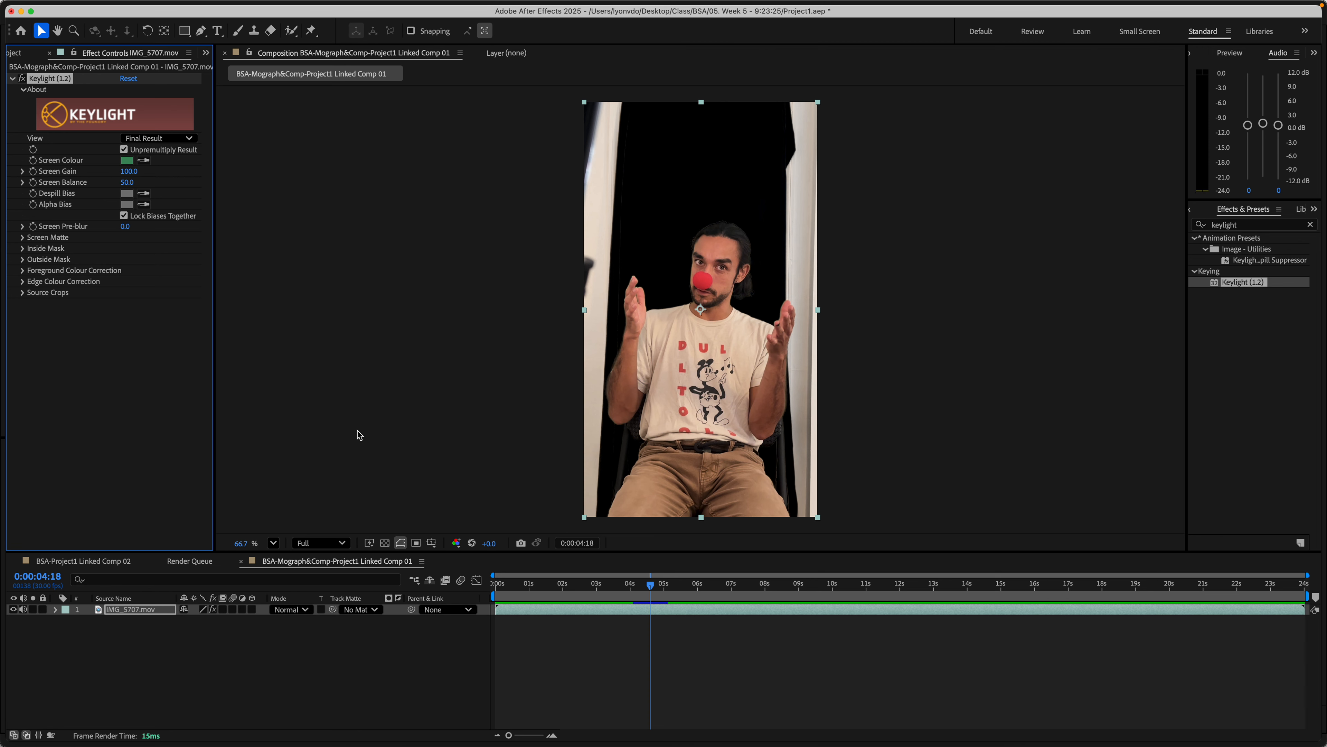
pyautogui.click(388, 546)
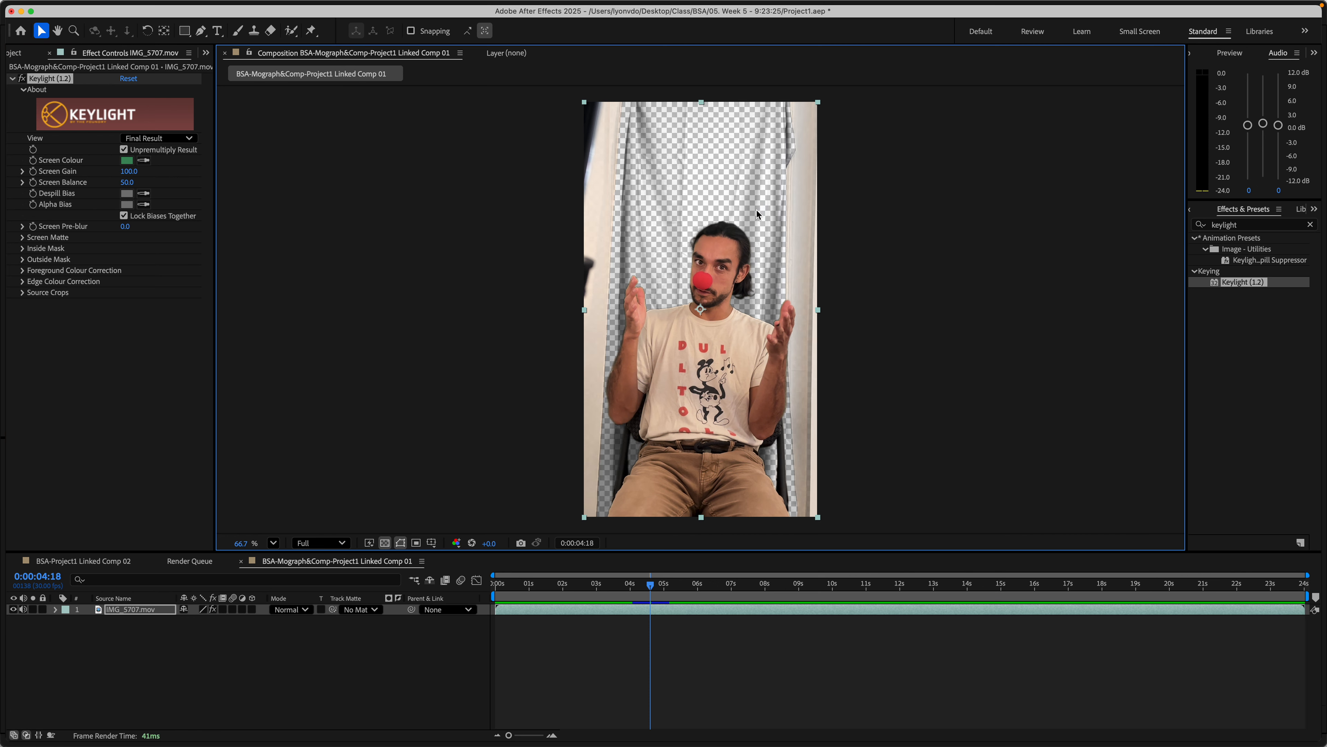
pyautogui.moveTo(742, 277)
pyautogui.mouseDown()
pyautogui.moveTo(692, 277)
pyautogui.moveTo(770, 277)
pyautogui.moveTo(729, 287)
pyautogui.moveTo(702, 250)
pyautogui.moveTo(756, 296)
pyautogui.moveTo(659, 261)
pyautogui.moveTo(778, 232)
pyautogui.moveTo(682, 282)
pyautogui.moveTo(766, 241)
pyautogui.moveTo(767, 312)
pyautogui.moveTo(754, 276)
pyautogui.mouseUp()
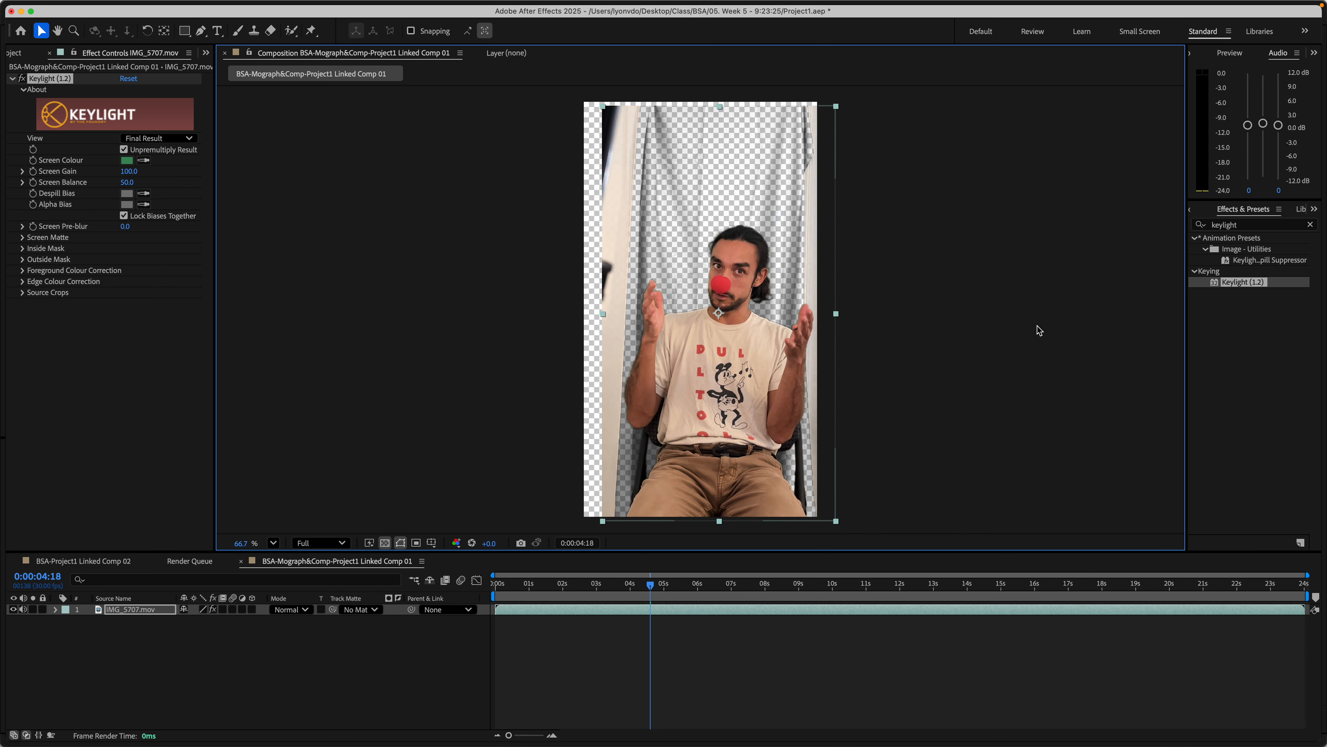
pyautogui.press('super+z')
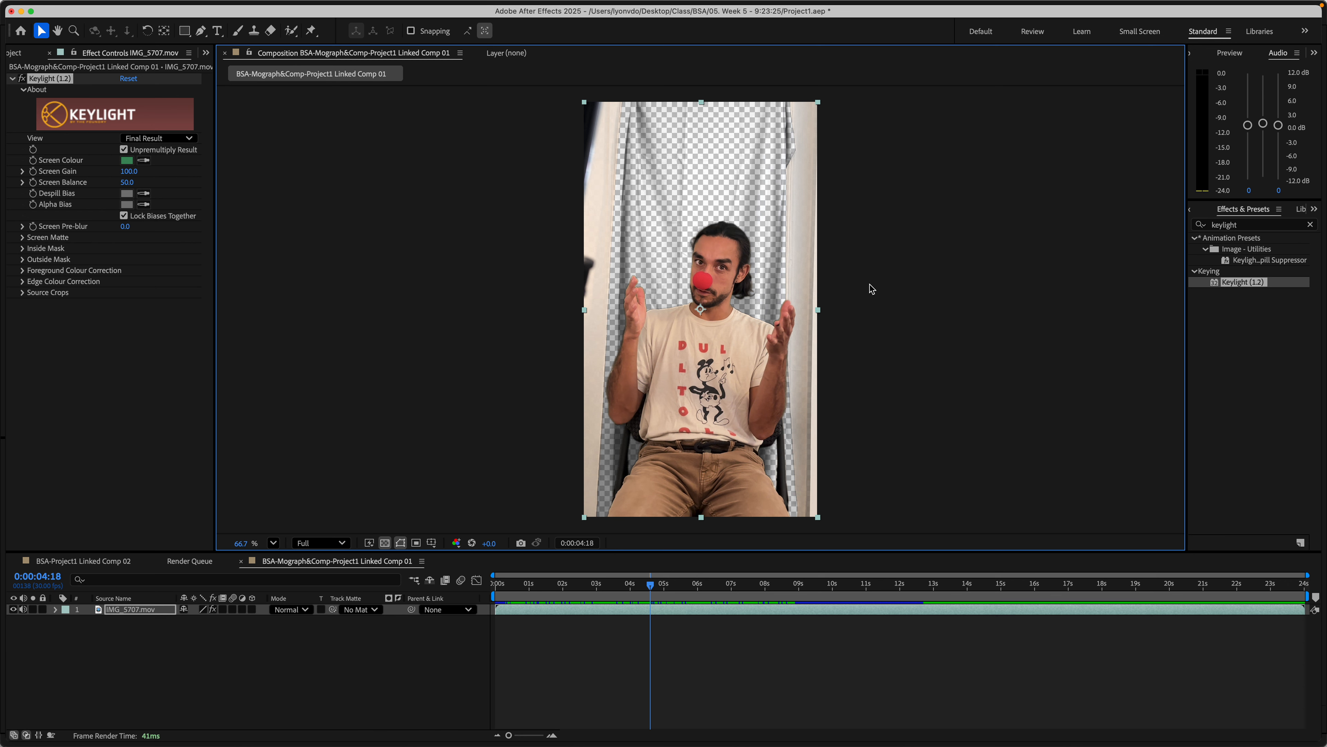
# - Set Keylight's Screen Matte to Clip Black 48 and Clip White 98, and play back the key
pyautogui.click(51, 79)
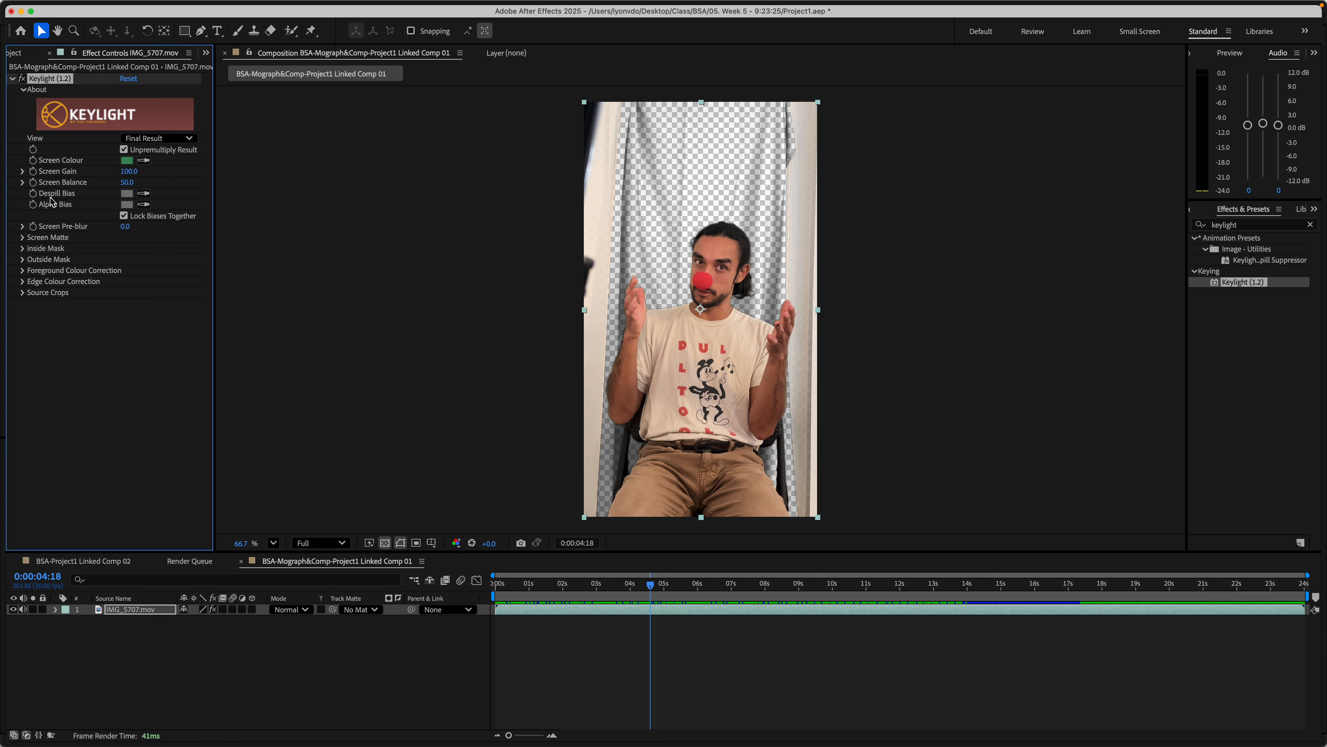
pyautogui.click(22, 237)
pyautogui.moveTo(127, 248); pyautogui.dragTo(177, 264)
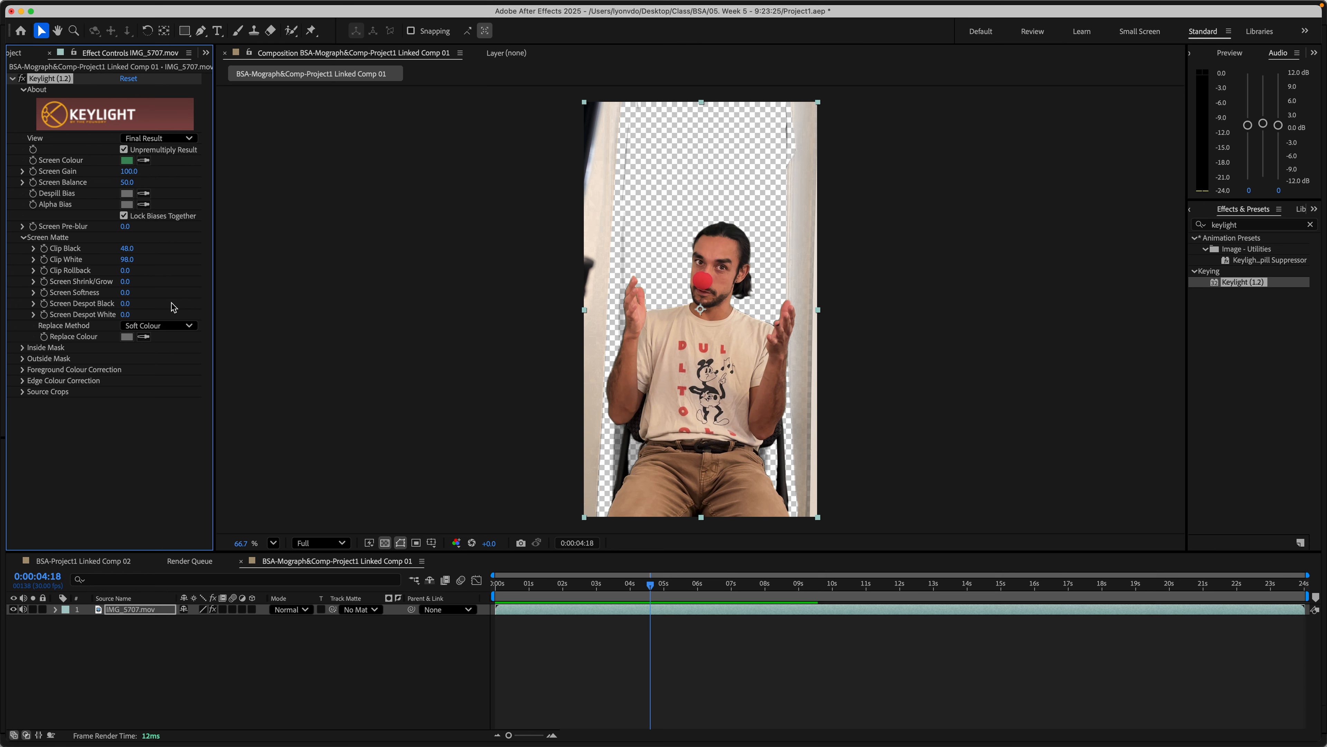
pyautogui.moveTo(653, 587); pyautogui.dragTo(625, 596)
pyautogui.press('space')
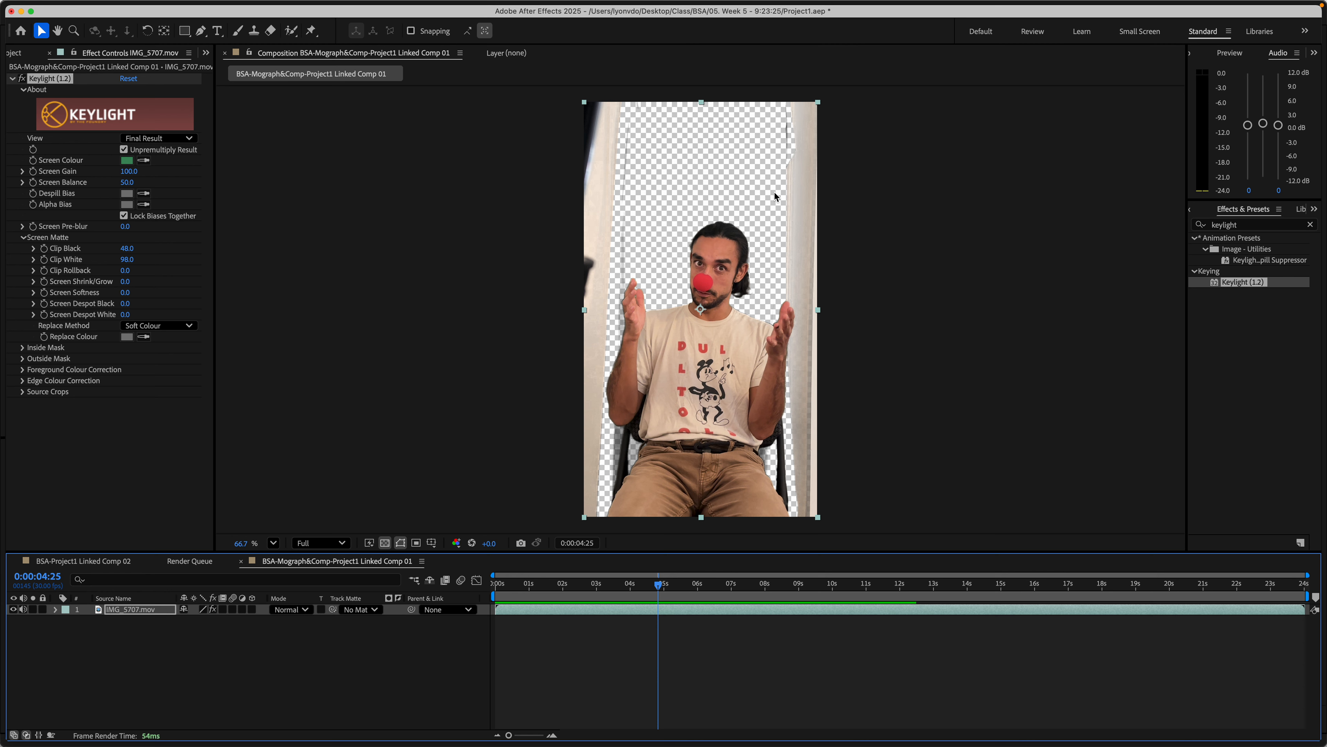
# - Draw a rectangular mask on the IMG_5707.mov layer around the seated man at 0:00:04:22
pyautogui.moveTo(658, 587)
pyautogui.mouseDown()
pyautogui.moveTo(595, 595)
pyautogui.moveTo(670, 597)
pyautogui.moveTo(625, 586)
pyautogui.moveTo(655, 586)
pyautogui.mouseUp()
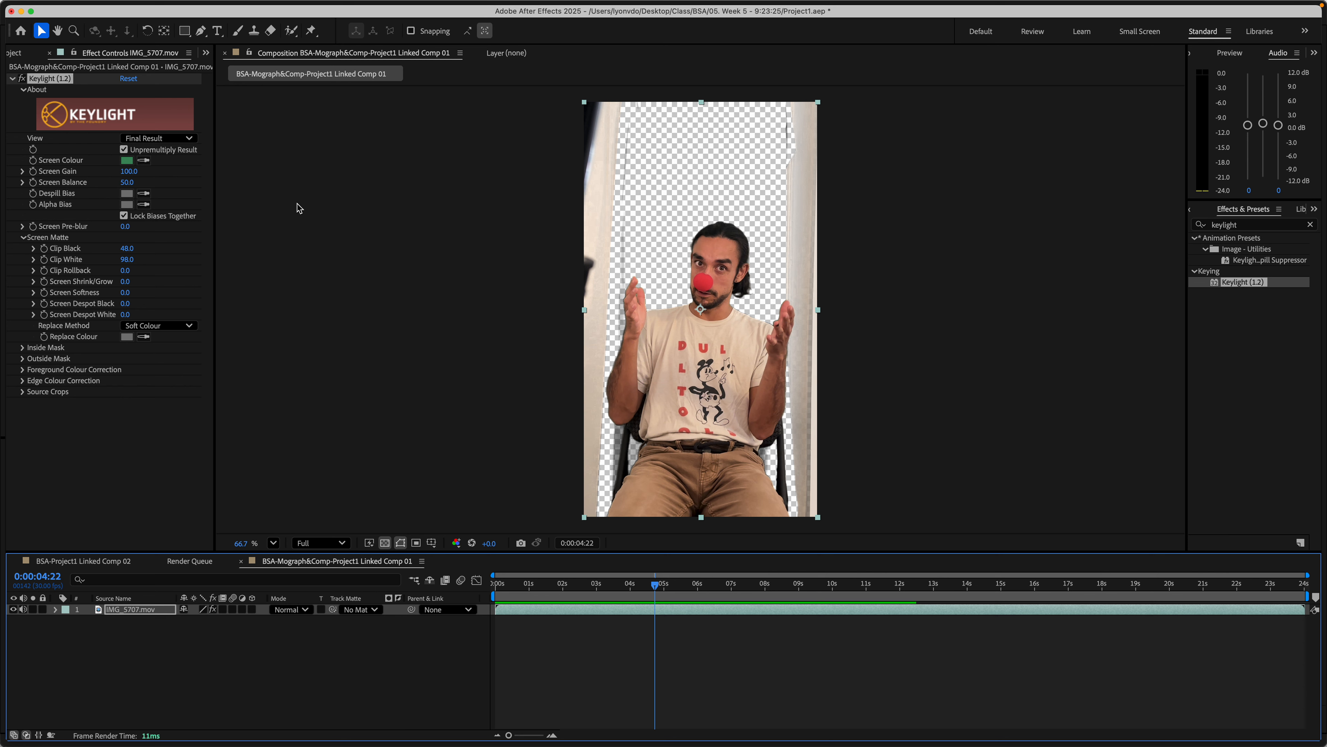
pyautogui.click(185, 31)
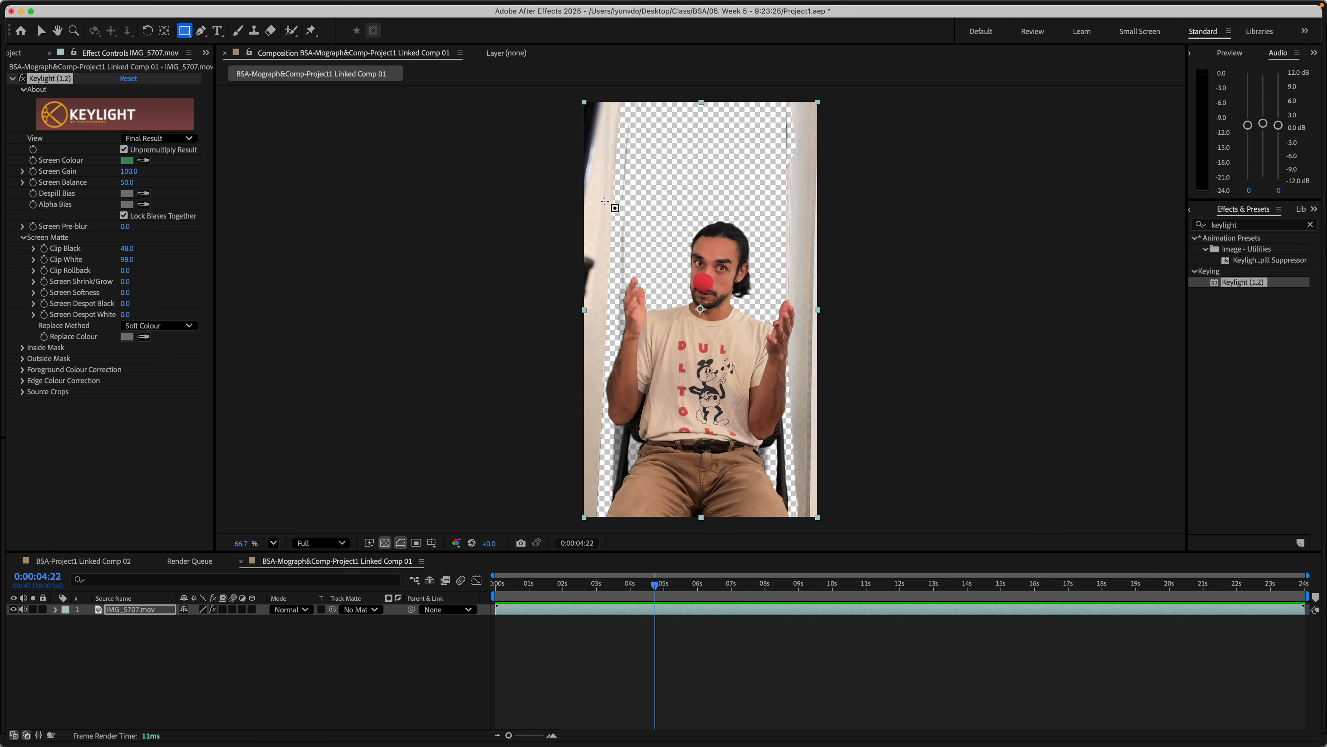
pyautogui.moveTo(612, 206)
pyautogui.mouseDown()
pyautogui.moveTo(812, 421)
pyautogui.moveTo(799, 431)
pyautogui.moveTo(800, 489)
pyautogui.moveTo(799, 466)
pyautogui.mouseUp()
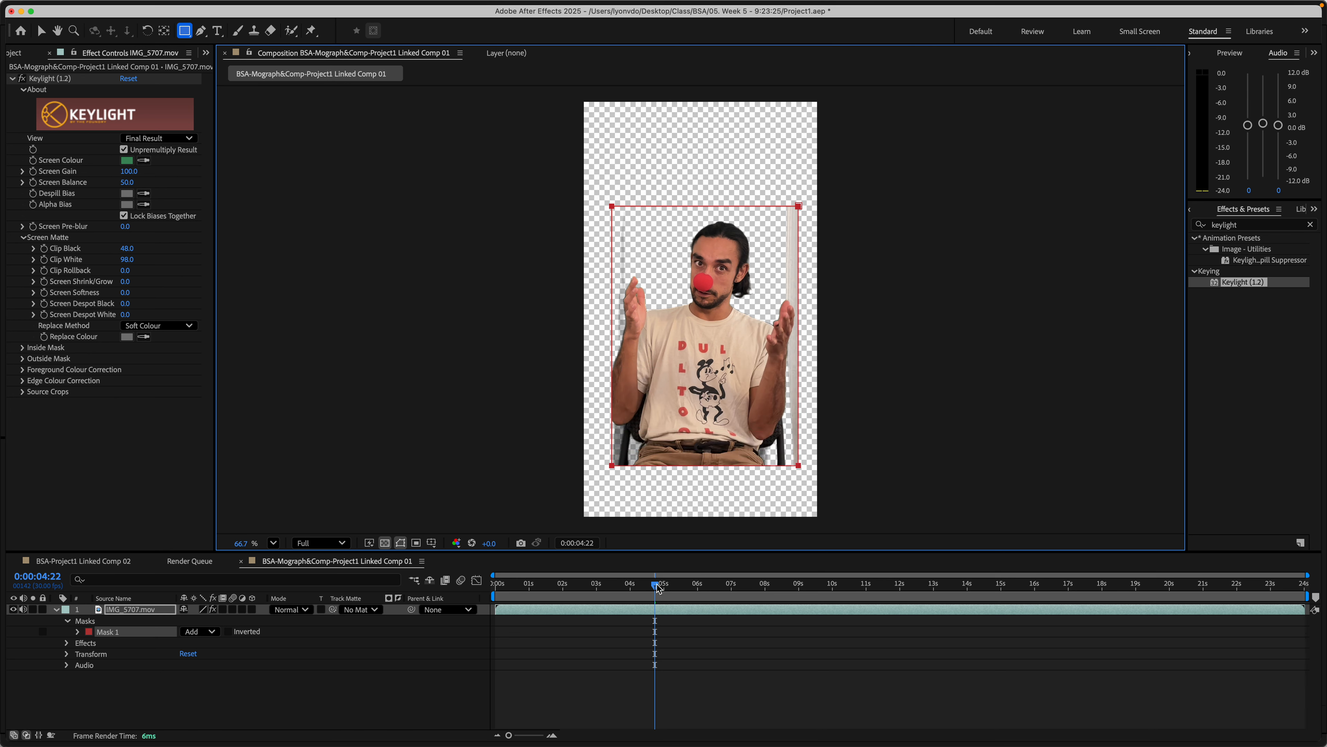
# - Play the masked clip from 0:00:00:24 and check the mask again at 0:00:04:28
pyautogui.moveTo(658, 588); pyautogui.dragTo(522, 593)
pyautogui.press('space')
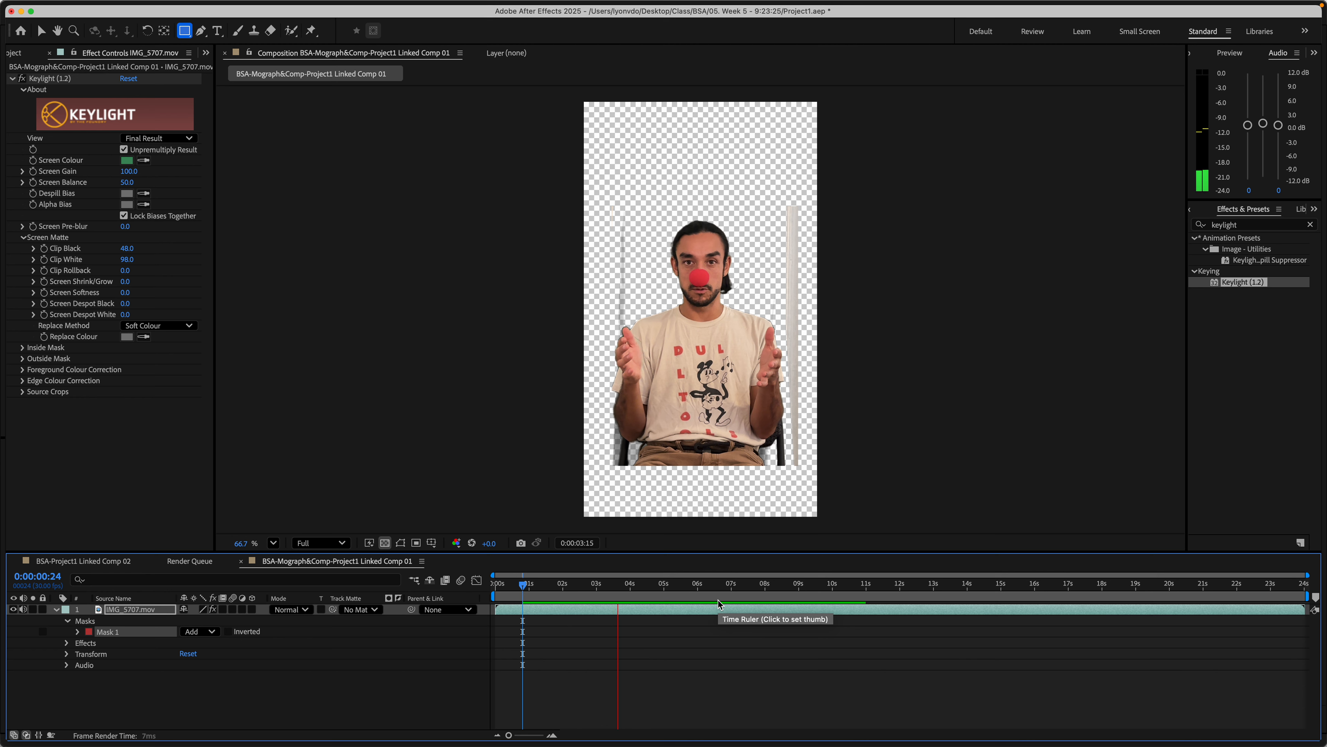
pyautogui.press('space')
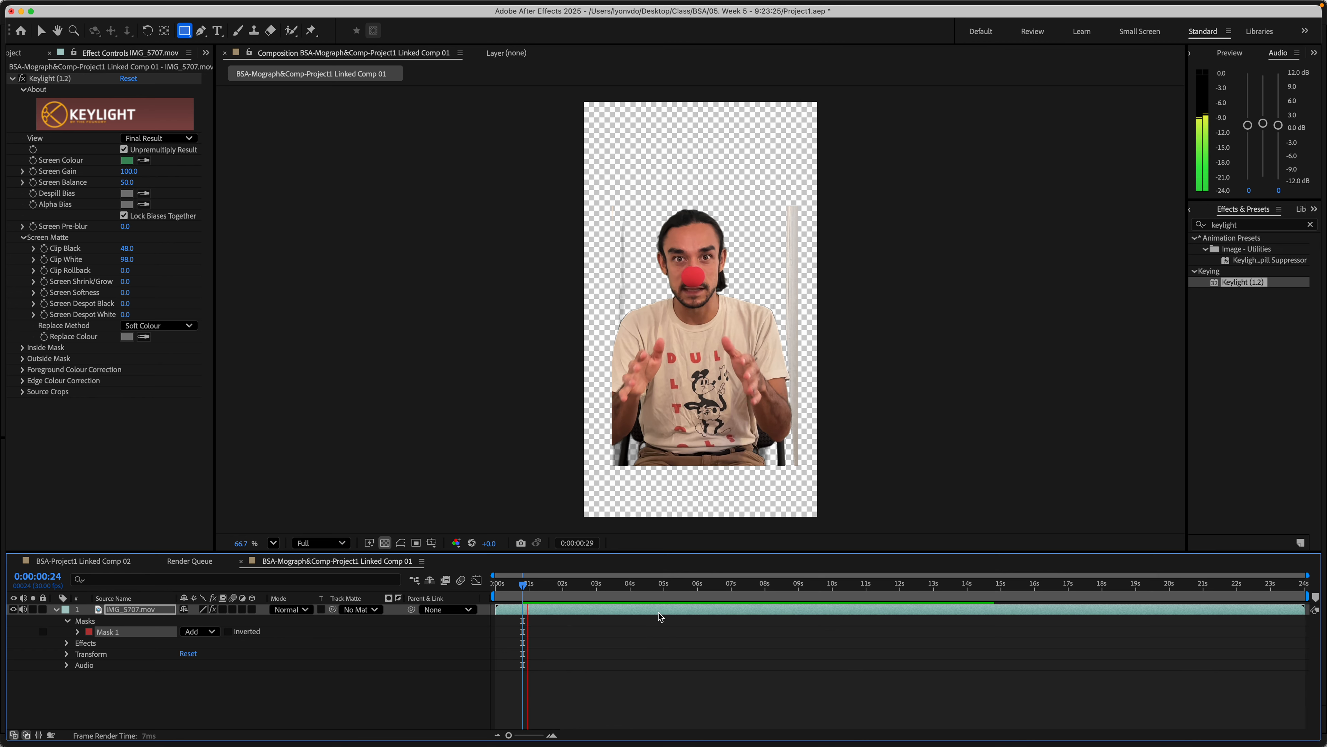
pyautogui.moveTo(630, 585); pyautogui.dragTo(660, 589)
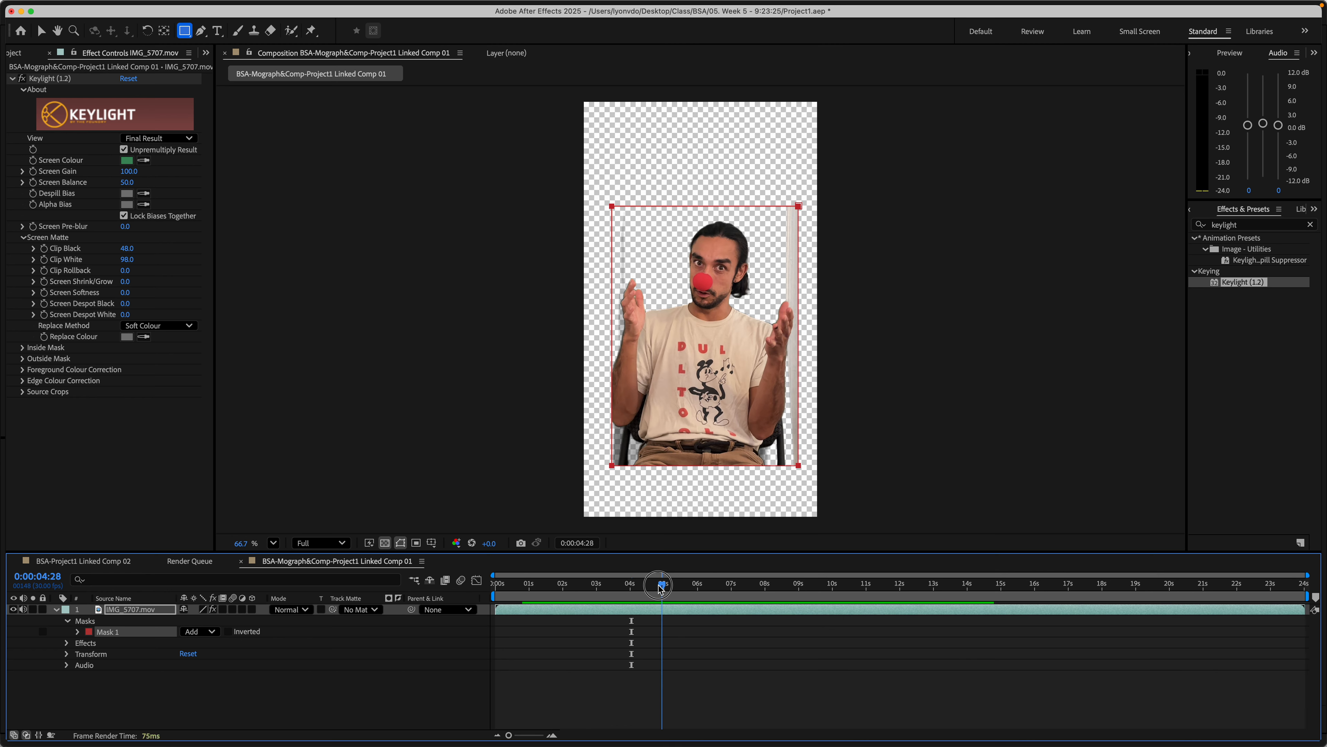
# - Switch to Premiere Pro to check the masked composition at 00:00:46:23 in the sequence, and return to After Effects
pyautogui.moveTo(739, 745)
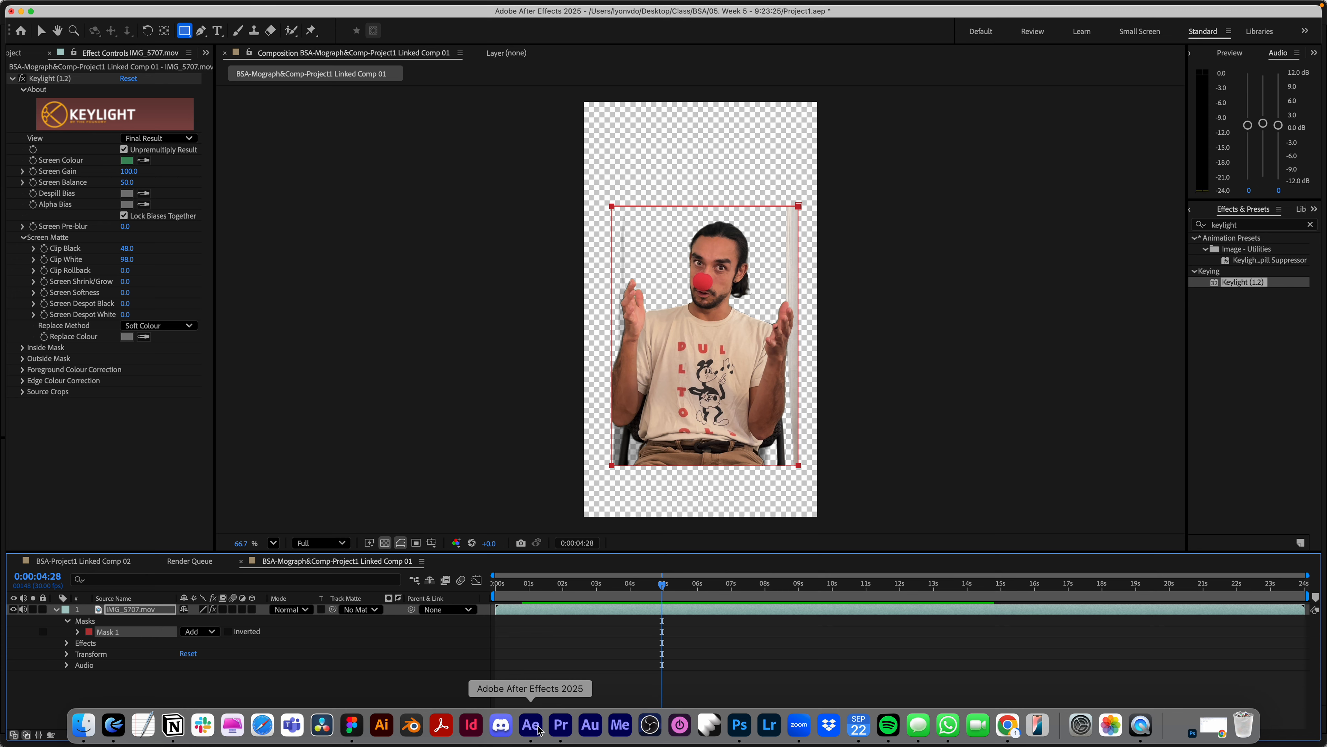
pyautogui.click(561, 724)
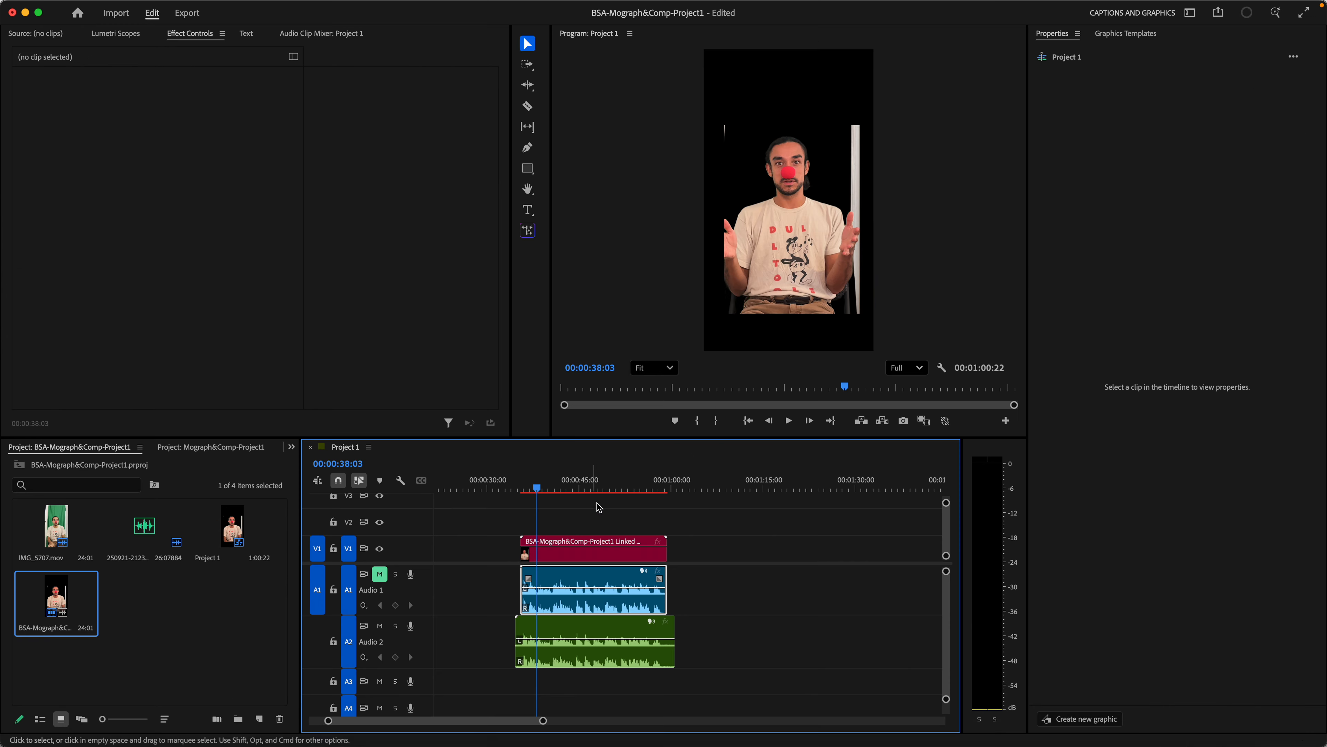
pyautogui.moveTo(538, 488); pyautogui.dragTo(591, 491)
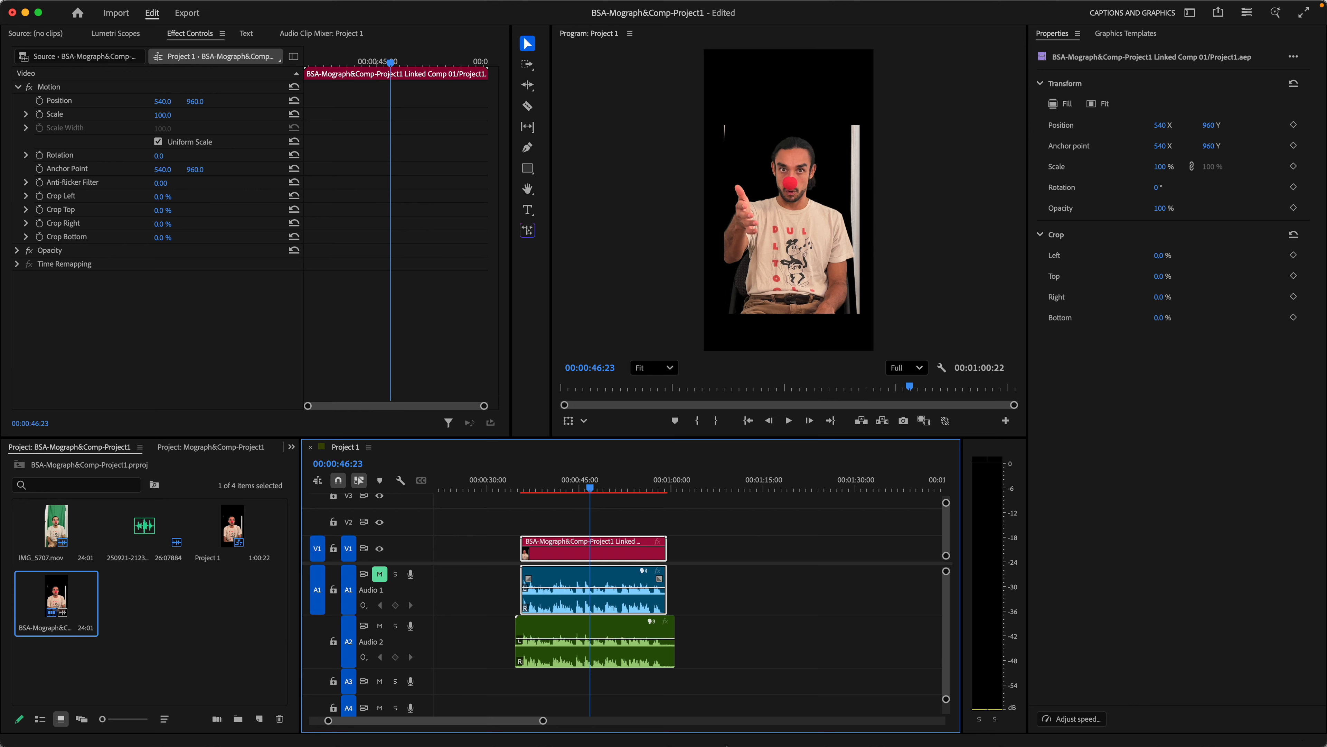
pyautogui.moveTo(666, 737)
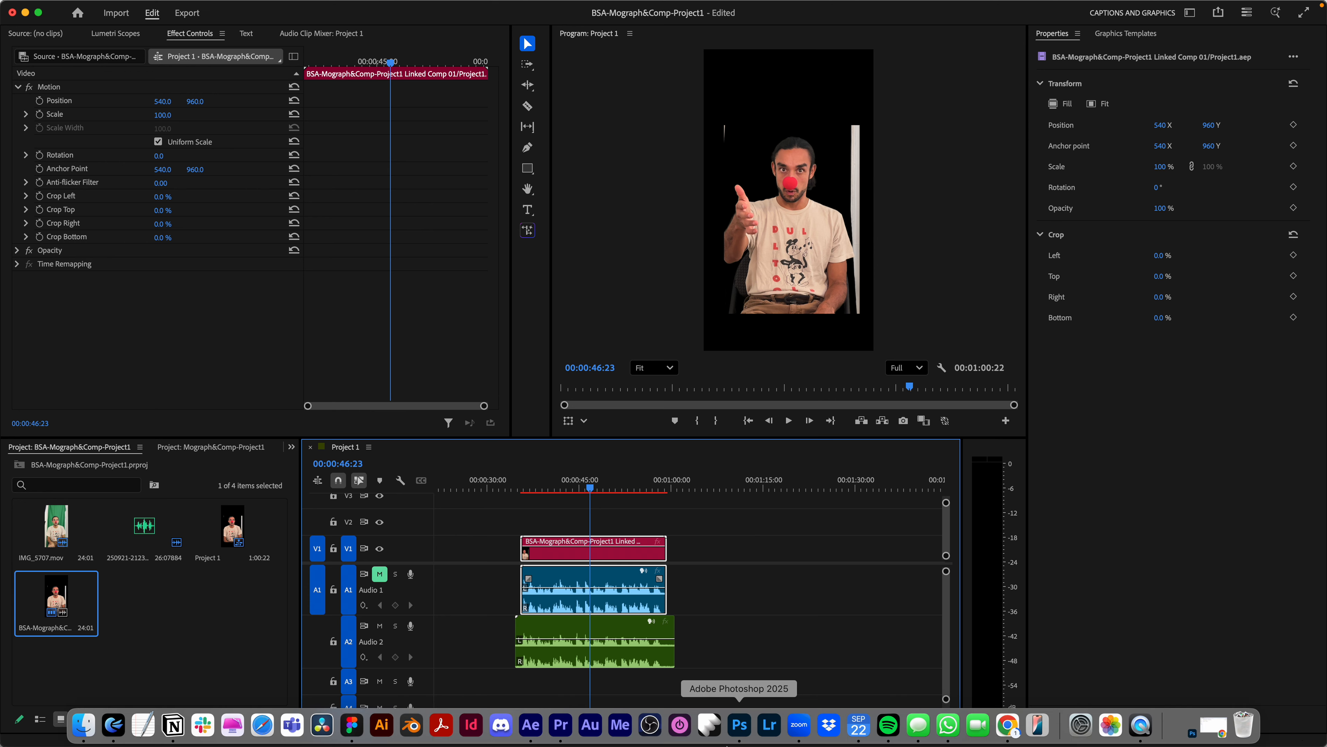
pyautogui.click(533, 737)
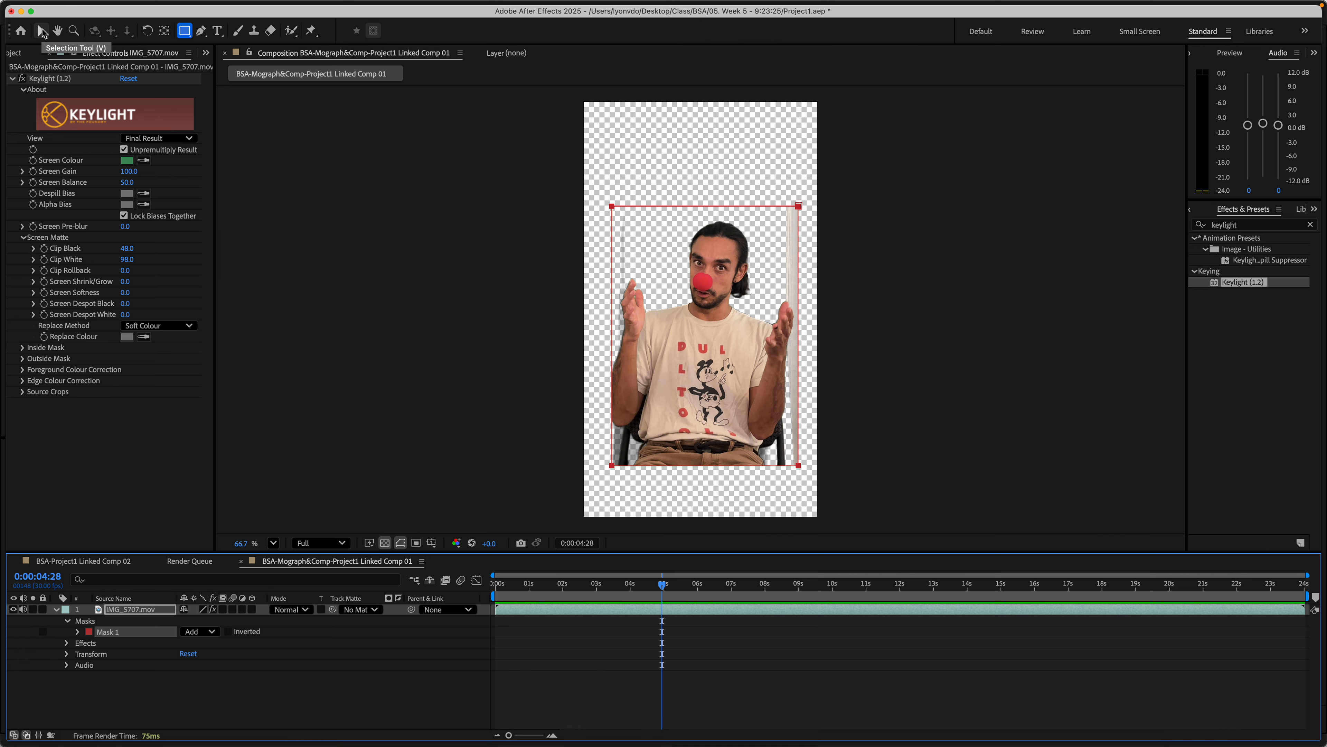
# - Preview the texture video 3078336-uhd_3840_2160_25fps.mp4 from the 05. Week 5 - 9/23/25 folder and import it into the After Effects project
pyautogui.click(42, 32)
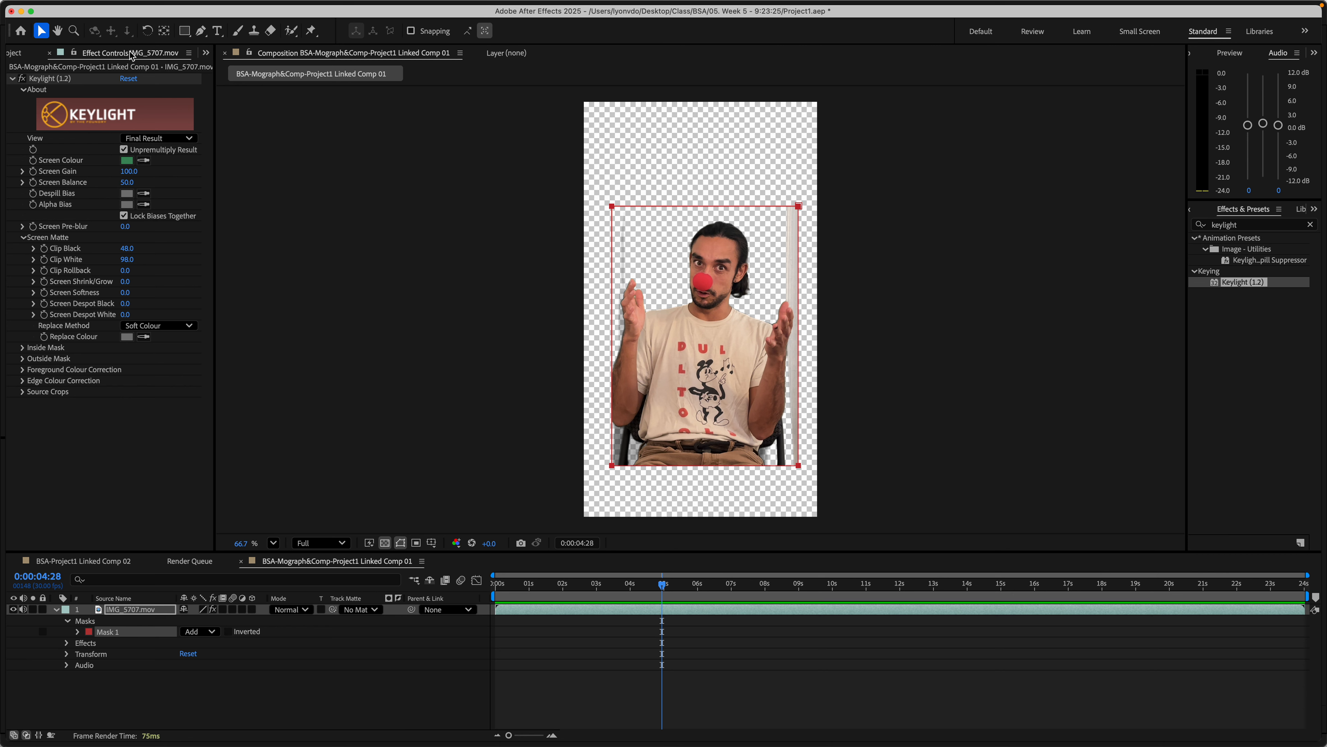
pyautogui.click(36, 58)
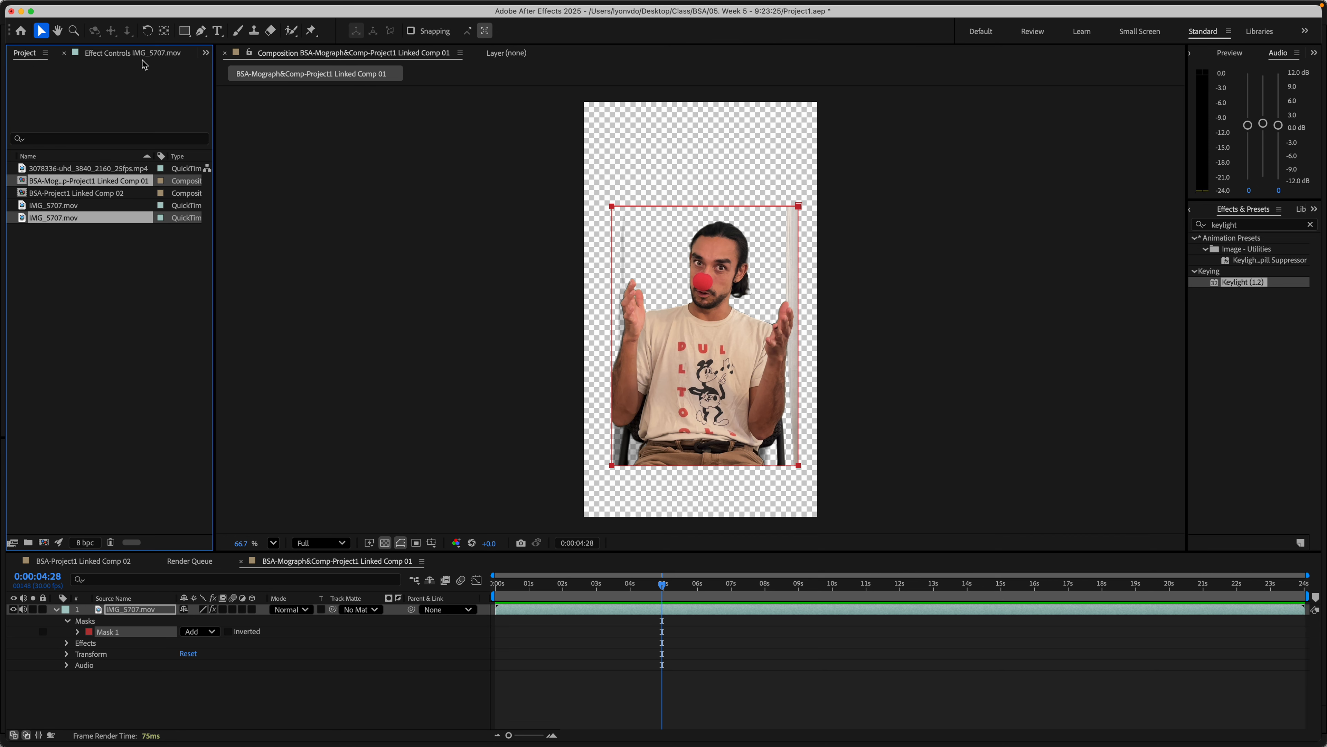
pyautogui.click(84, 205)
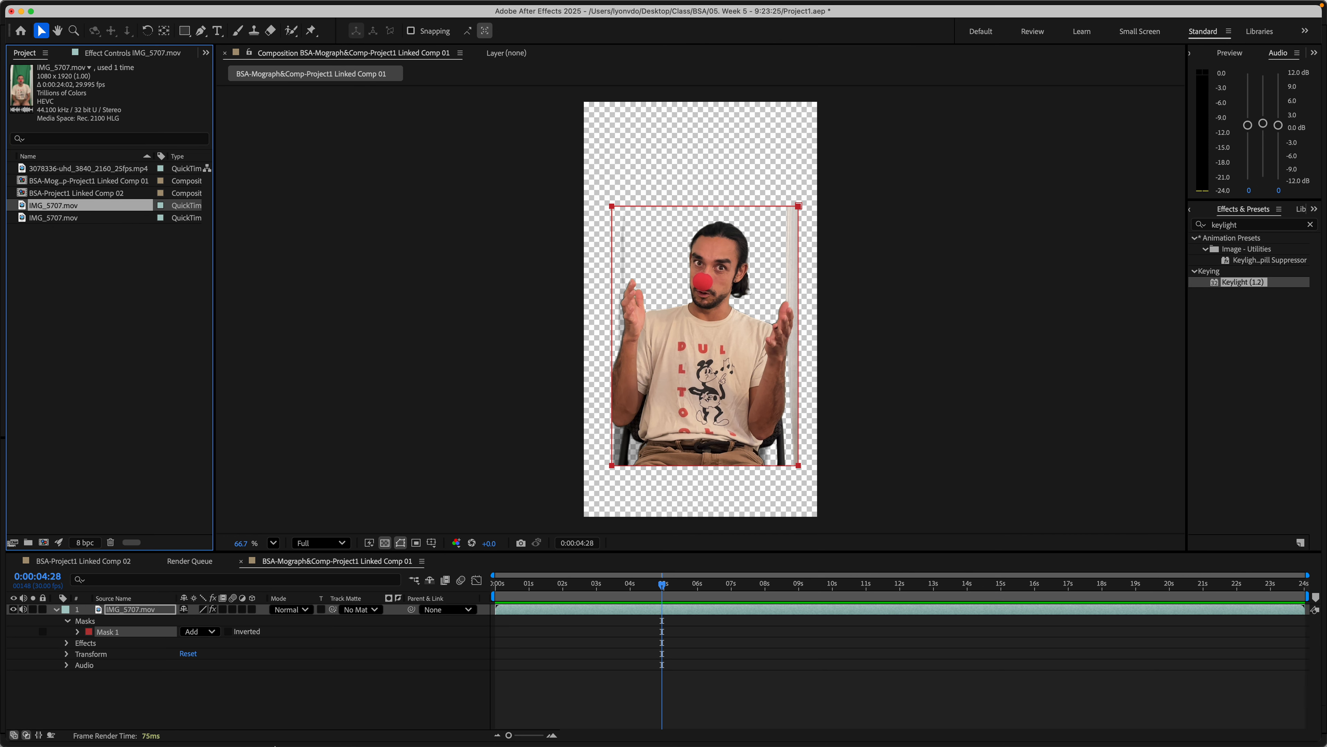
pyautogui.click(84, 724)
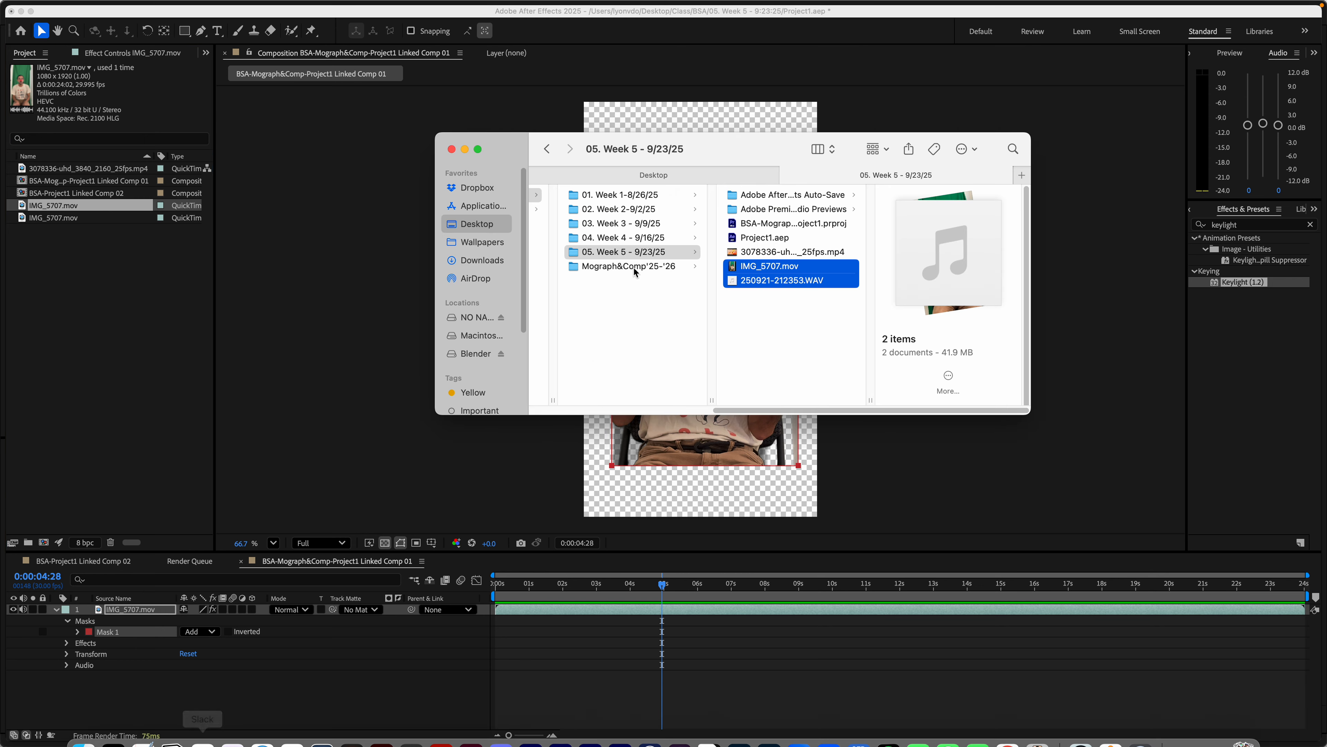
pyautogui.click(763, 253)
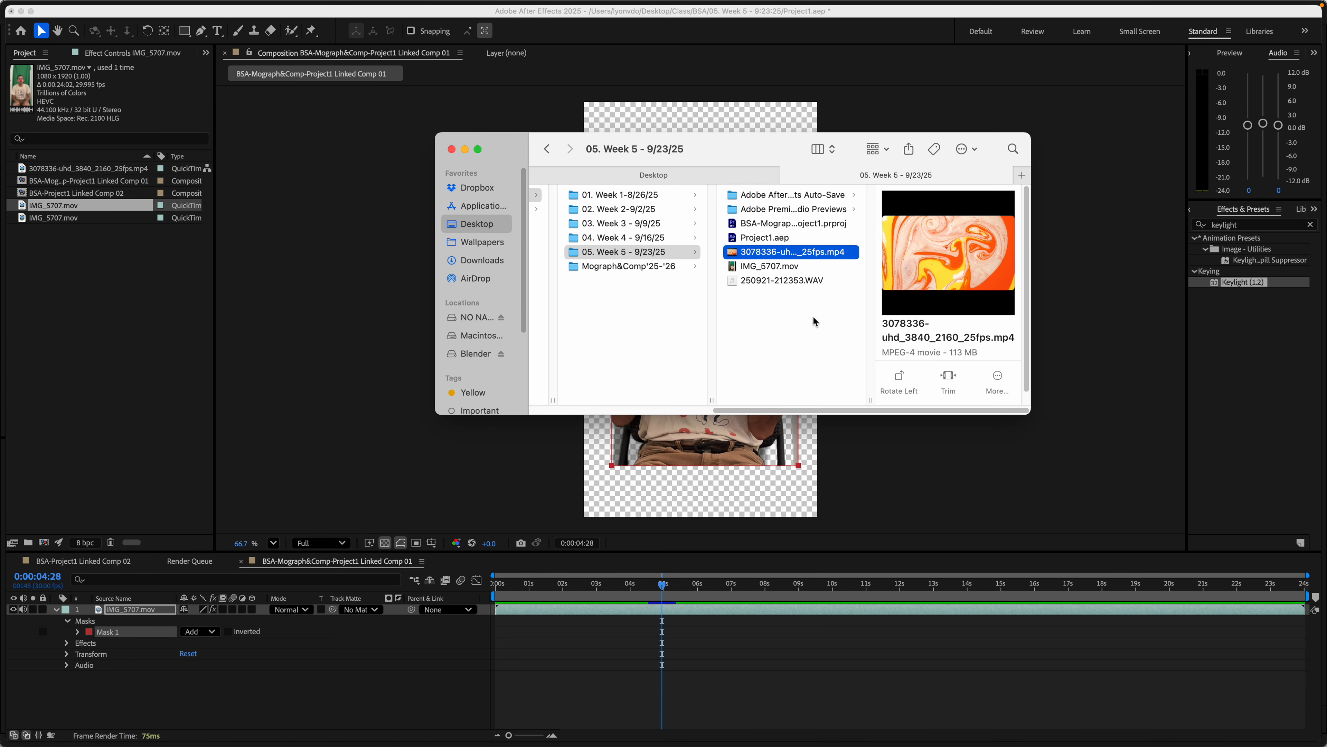
pyautogui.press('space')
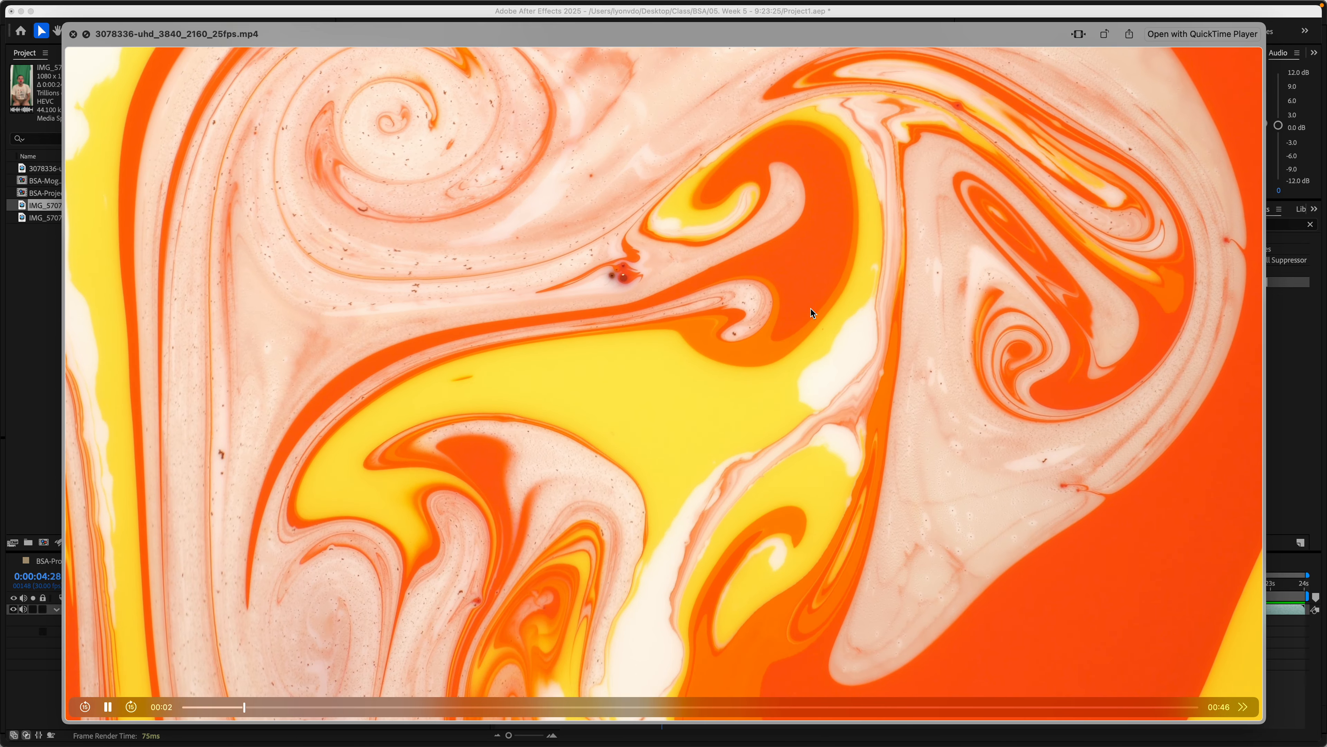
pyautogui.press('space')
pyautogui.moveTo(763, 256); pyautogui.dragTo(62, 272)
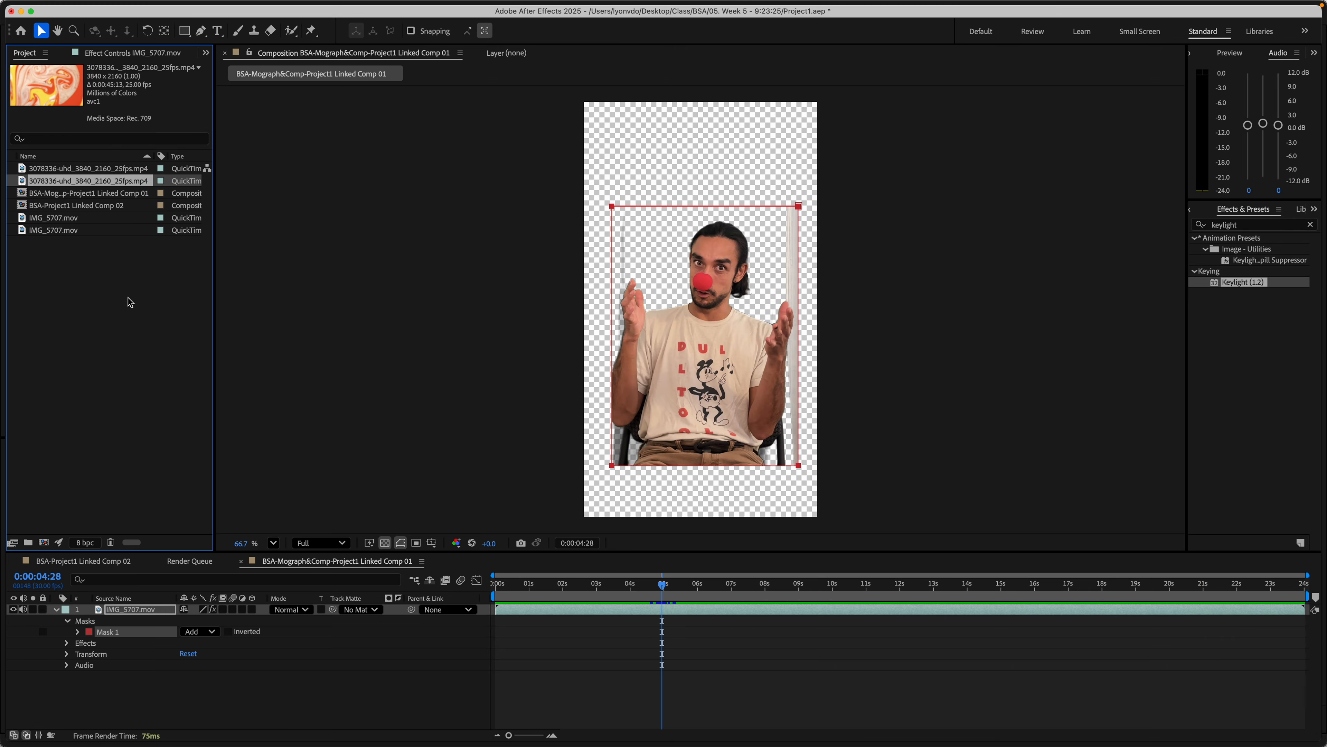
# - Add the 3078336-uhd_3840_2160_25fps.mp4 texture video beneath the IMG_5707.mov layer and play the composite from 0:00:00:12
pyautogui.moveTo(76, 184); pyautogui.dragTo(137, 708)
pyautogui.moveTo(662, 585); pyautogui.dragTo(509, 585)
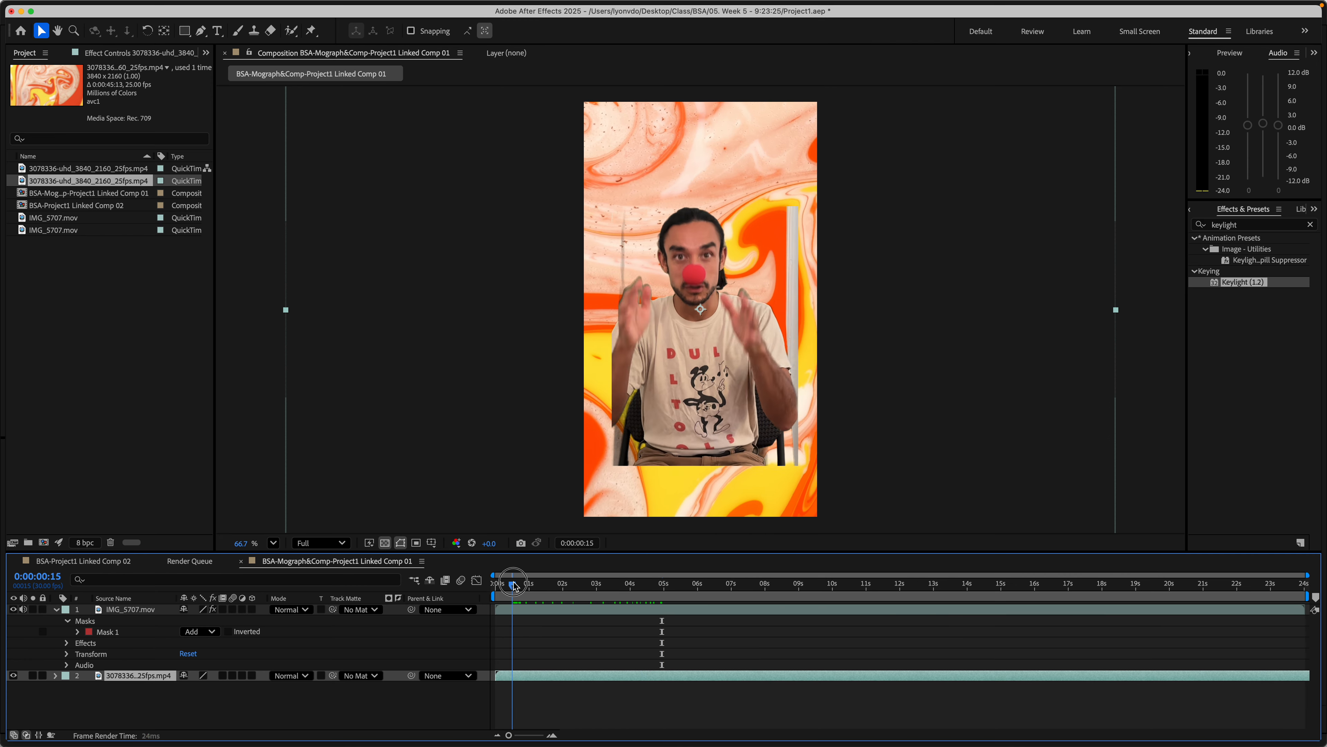
pyautogui.press('space')
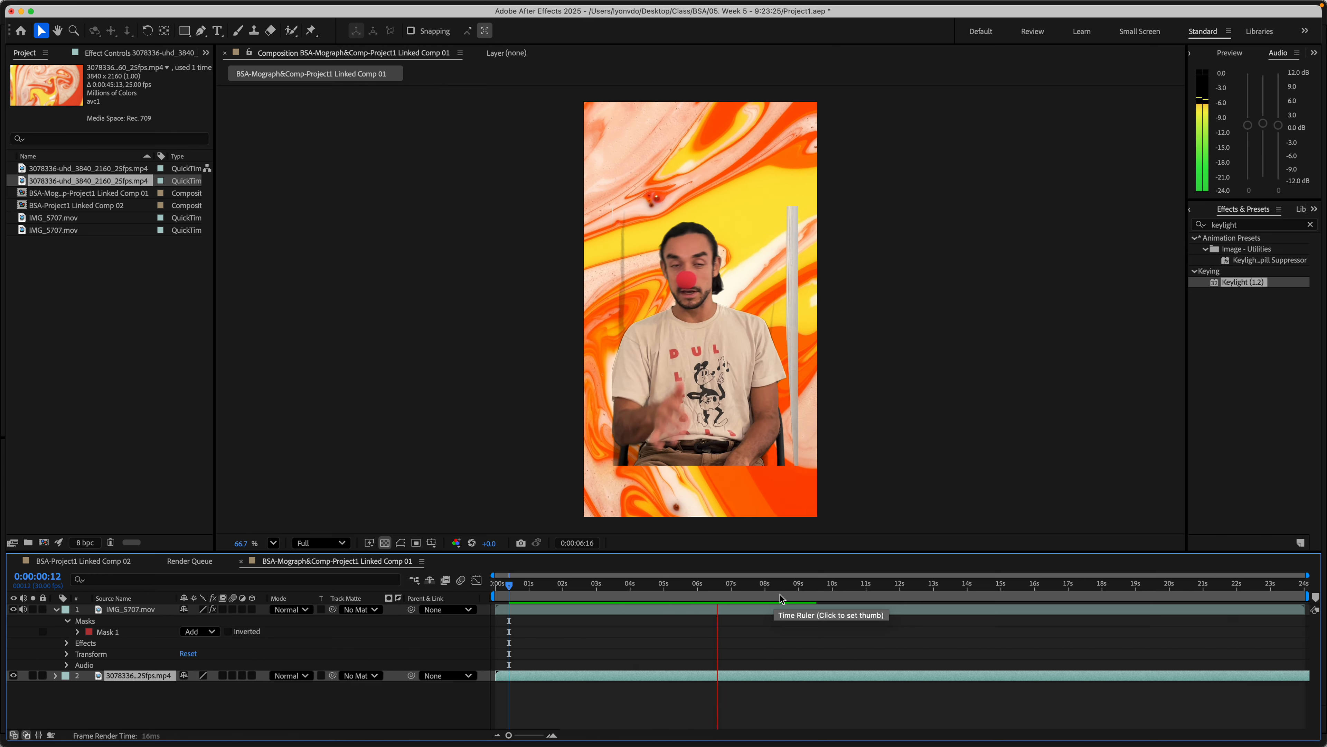
pyautogui.press('space')
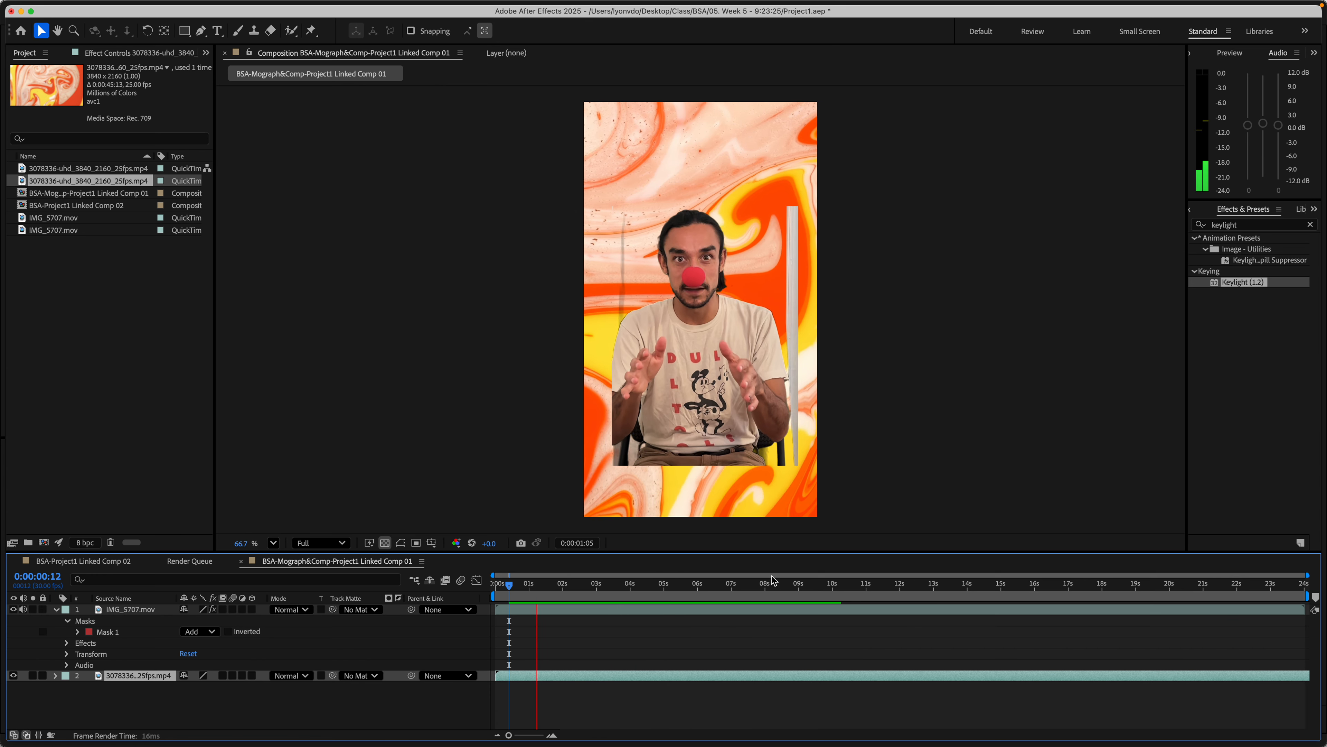
pyautogui.press('space')
# - Switch to Premiere Pro to check the composite at 00:00:43:18 and 00:00:47:25, and return to After Effects to inspect it at 0:00:11:29
pyautogui.click(560, 725)
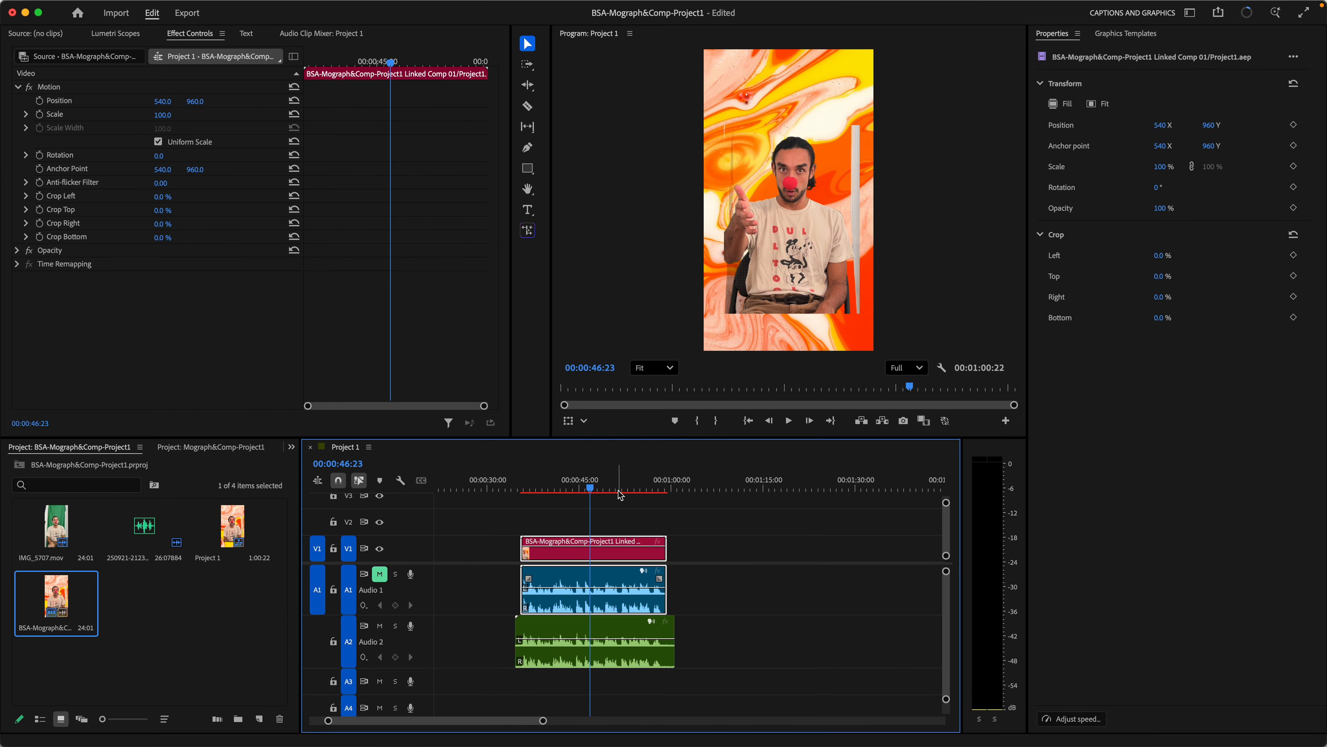
pyautogui.click(577, 489)
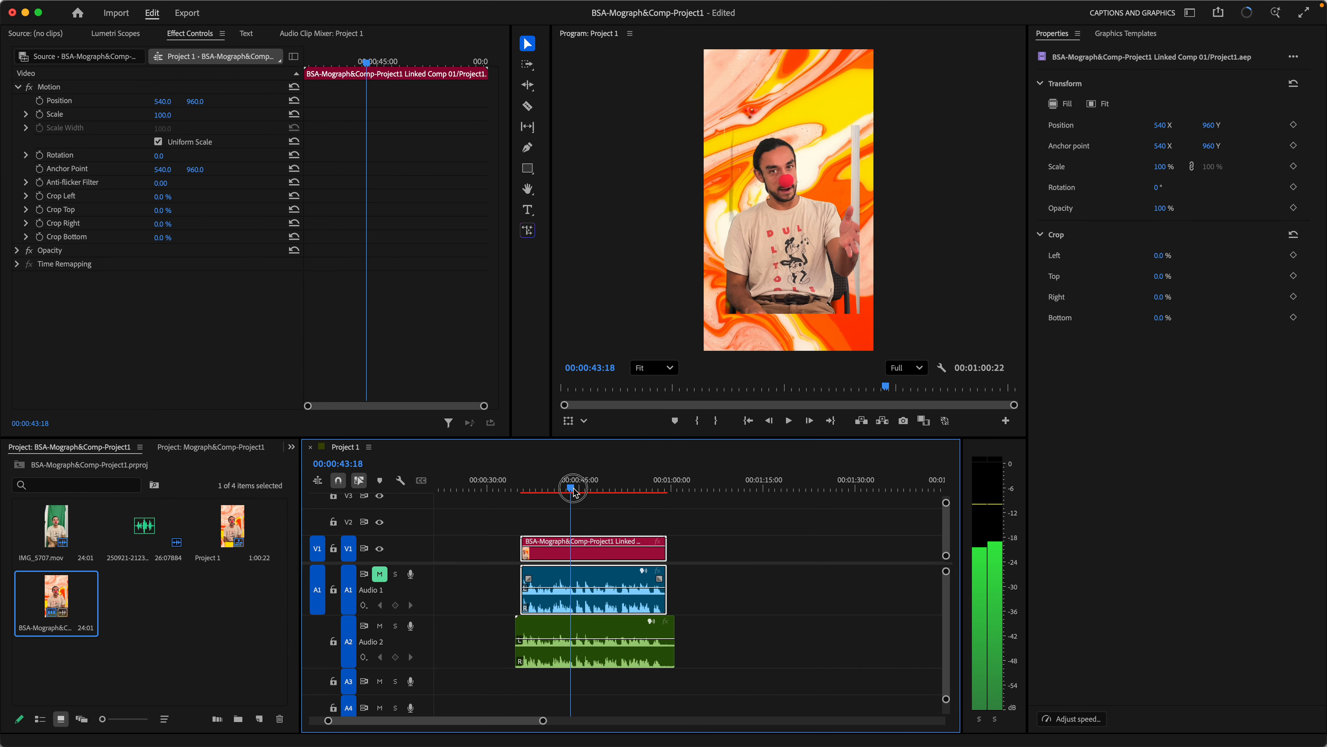
pyautogui.click(596, 490)
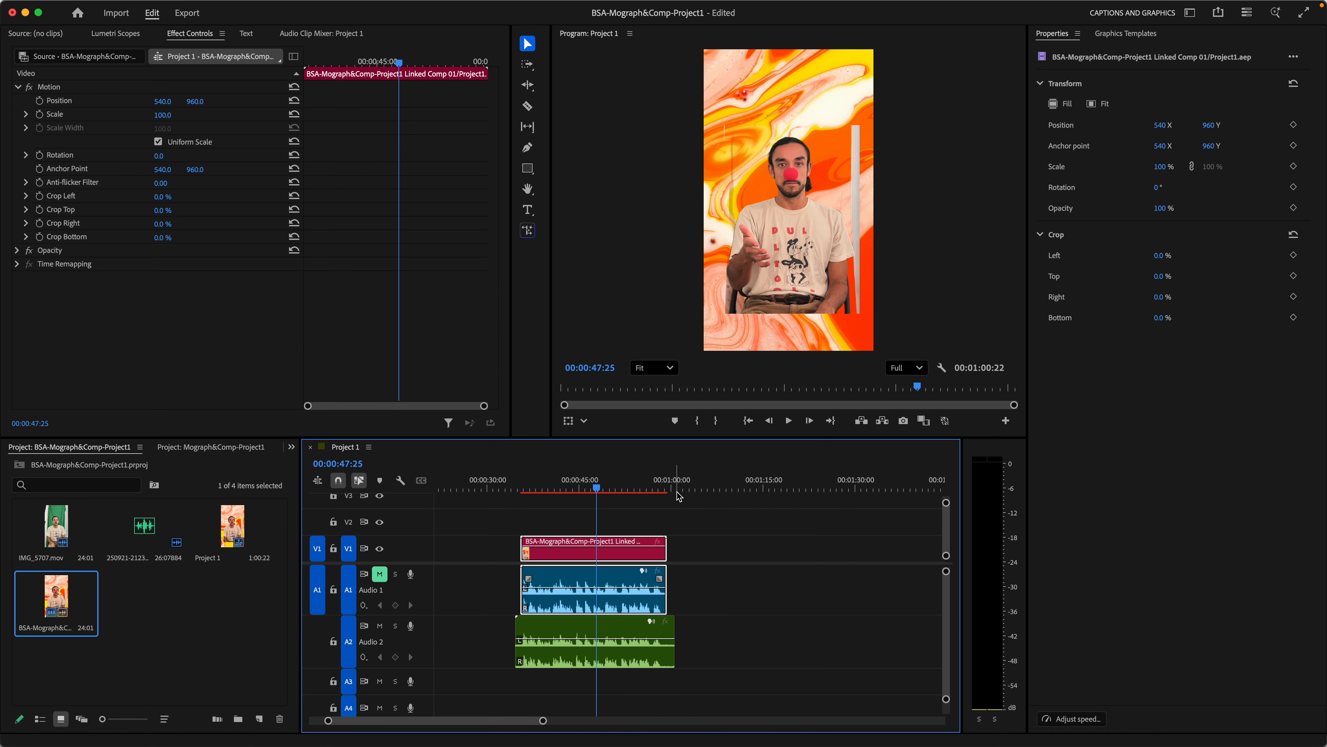
pyautogui.moveTo(626, 745)
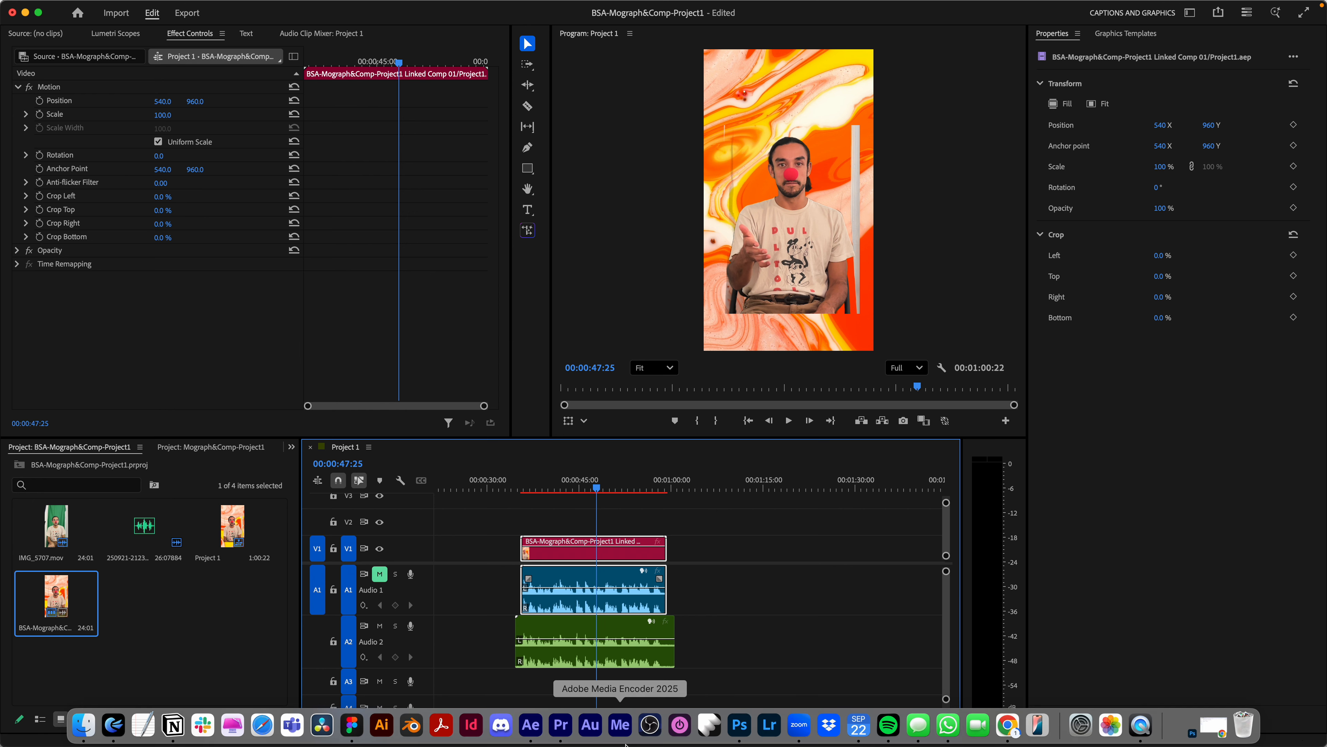
pyautogui.click(540, 739)
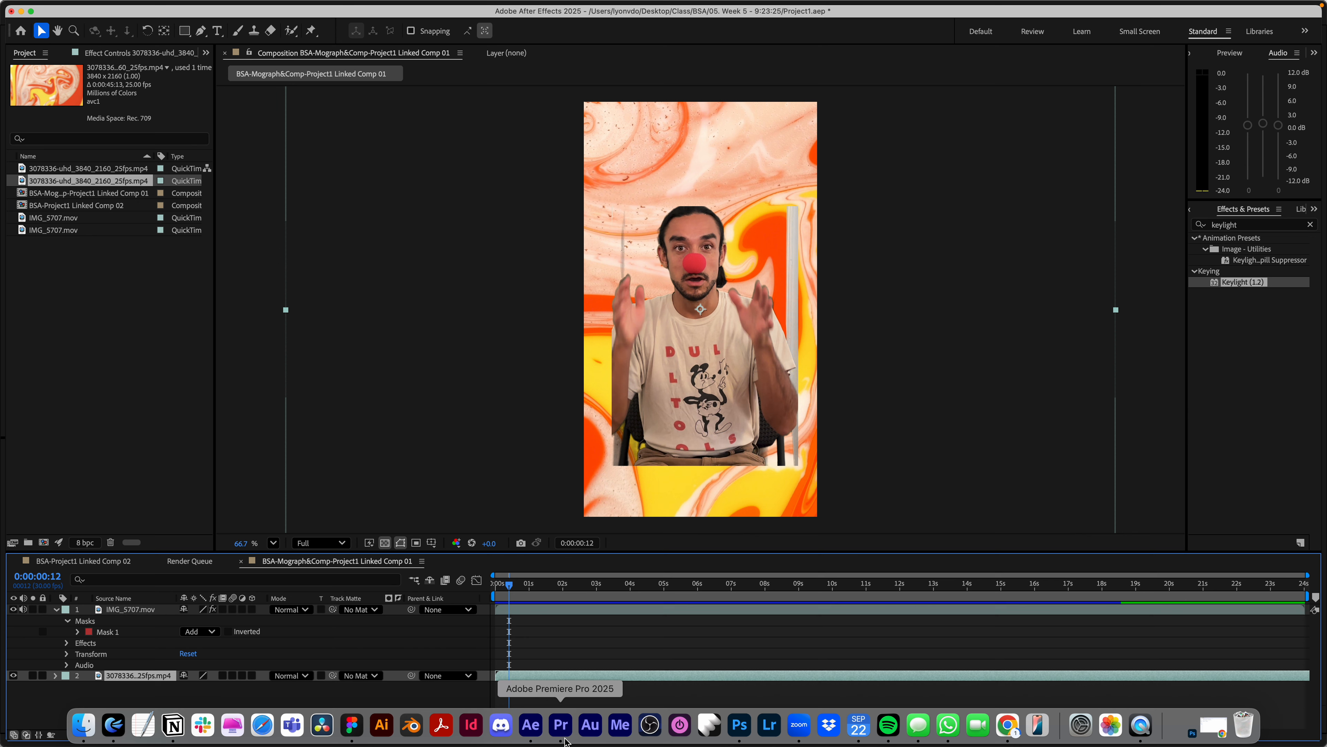
pyautogui.moveTo(510, 586); pyautogui.dragTo(900, 591)
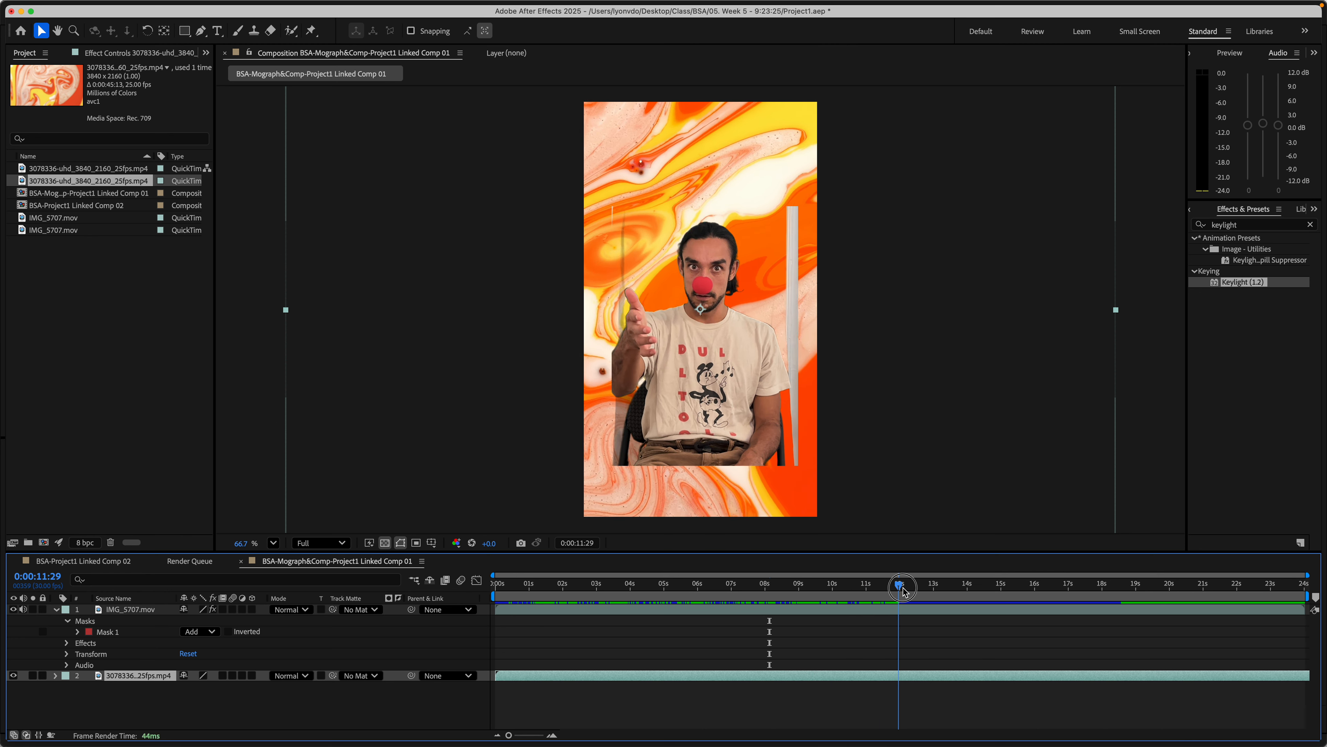